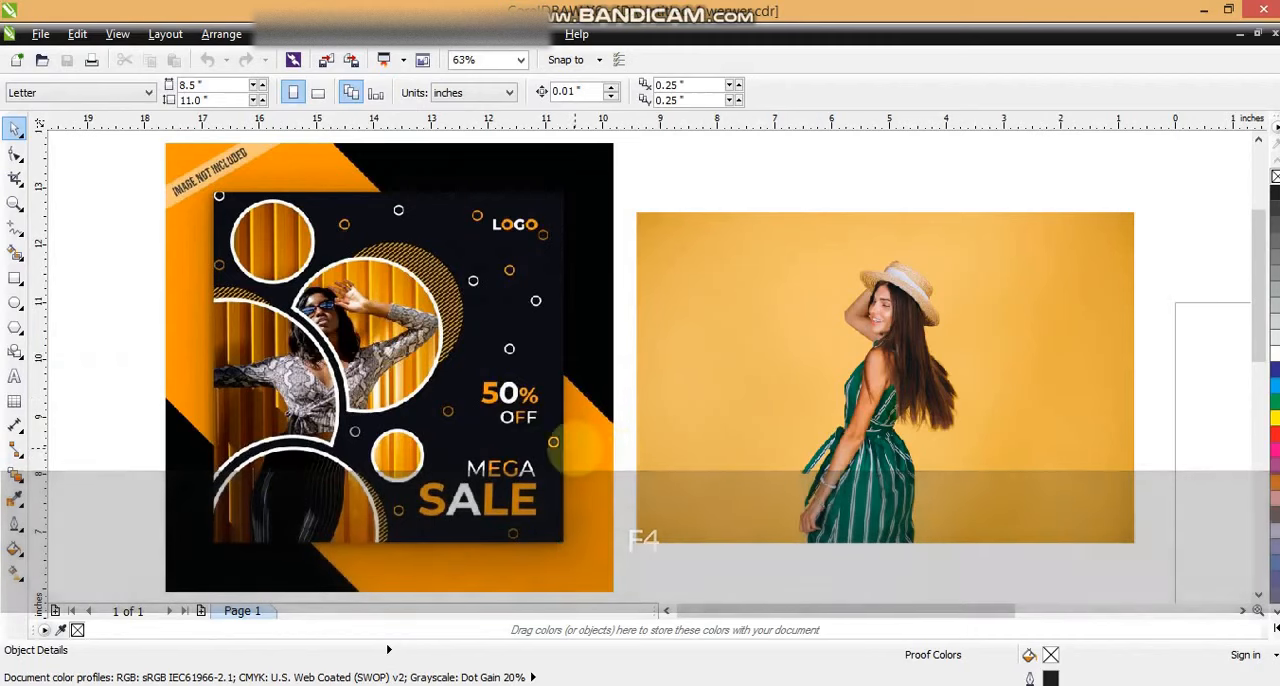
# Step: Draw a square about 6.33 inches wide in the empty area beside the reference design
pyautogui.moveTo(562, 410)
pyautogui.mouseDown()
pyautogui.moveTo(466, 412)
pyautogui.moveTo(547, 412)
pyautogui.mouseUp()
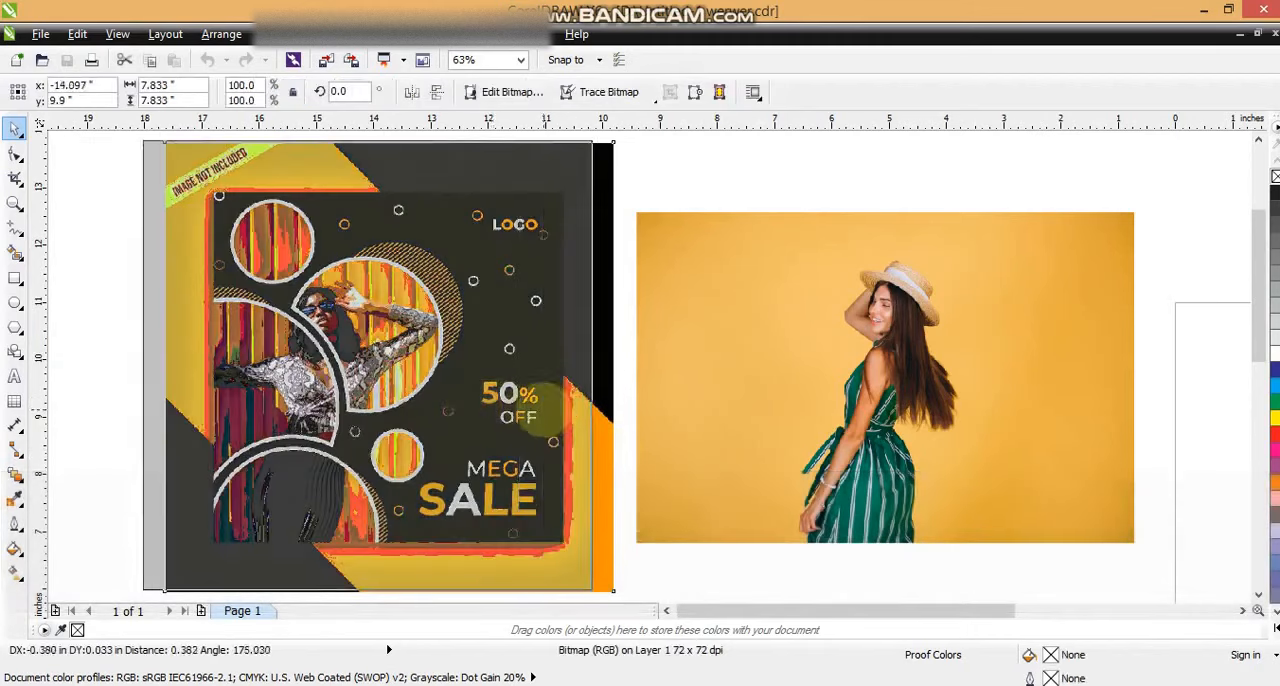
pyautogui.press('F3')
pyautogui.click(15, 203)
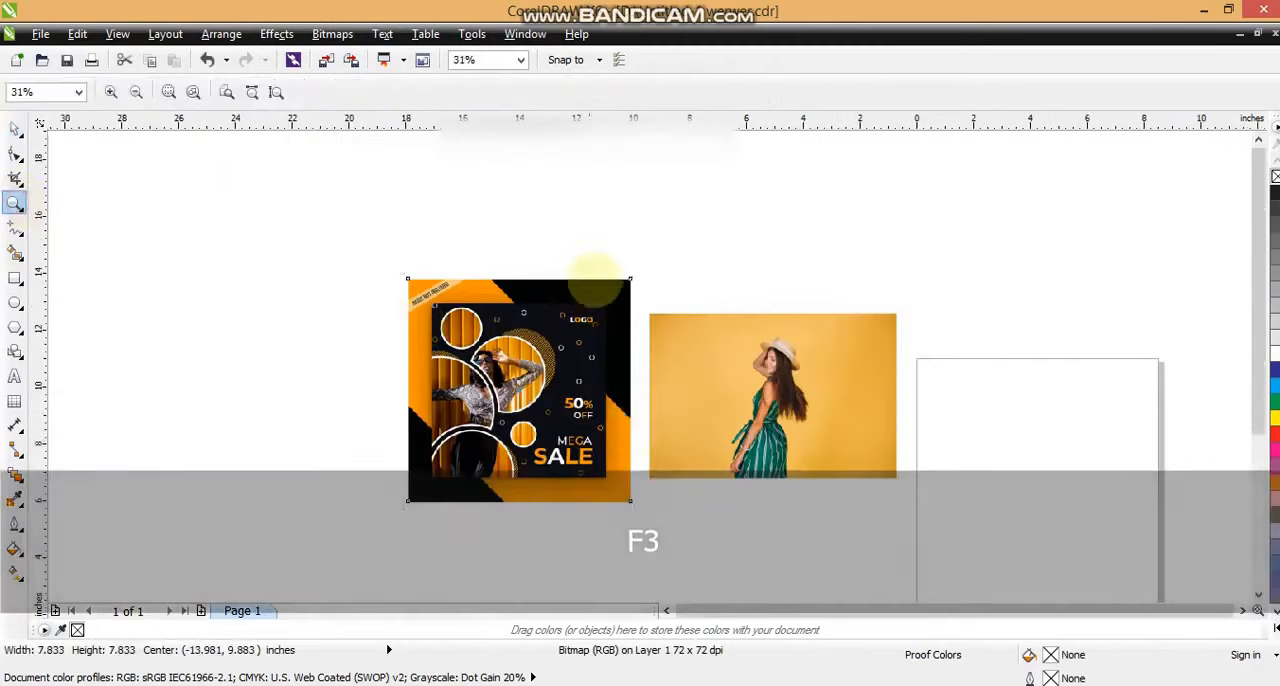
pyautogui.moveTo(634, 263); pyautogui.dragTo(90, 537)
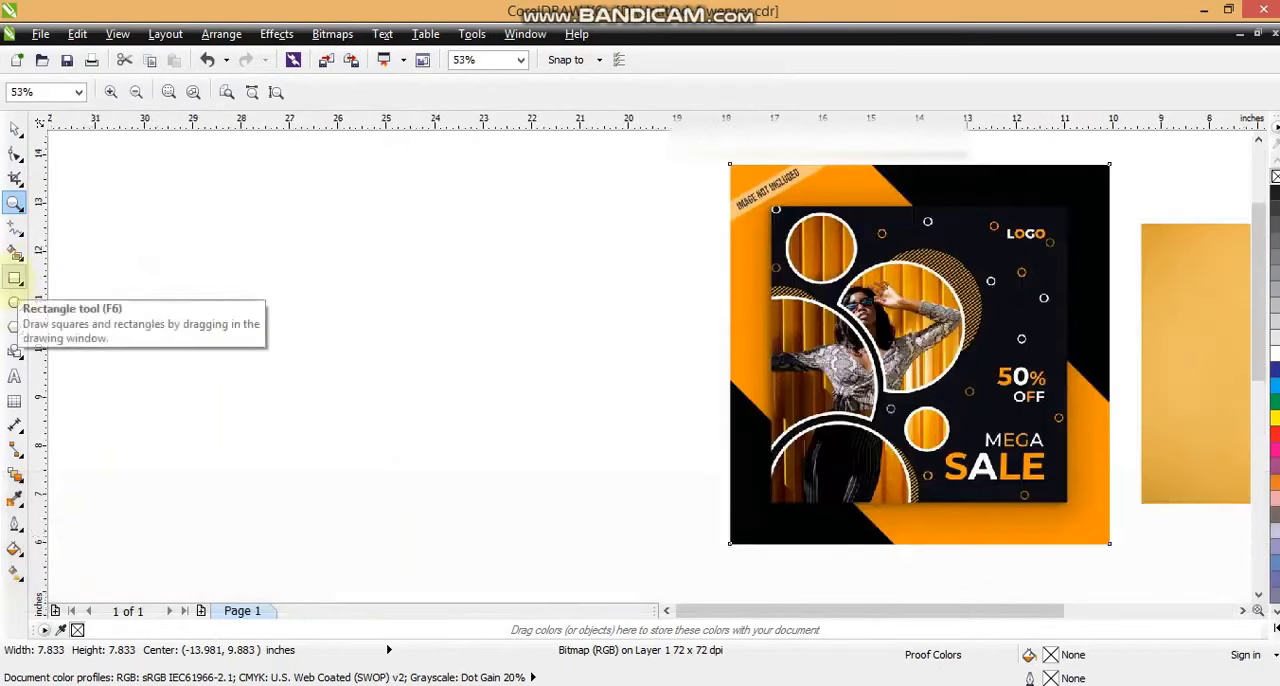
pyautogui.click(14, 278)
pyautogui.moveTo(259, 203); pyautogui.dragTo(480, 512)
pyautogui.moveTo(412, 357); pyautogui.dragTo(458, 362)
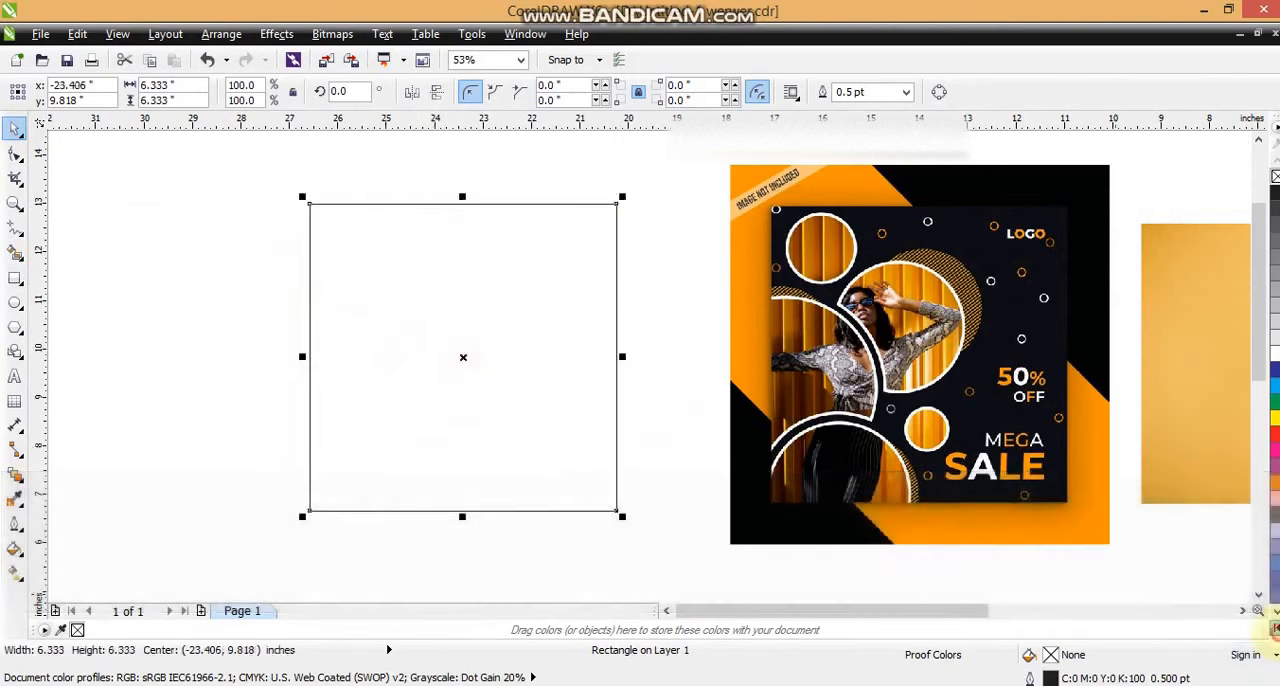
# Step: Fill the square with black (C100 M100 Y100 K100)
pyautogui.click(1262, 612)
pyautogui.click(1272, 222)
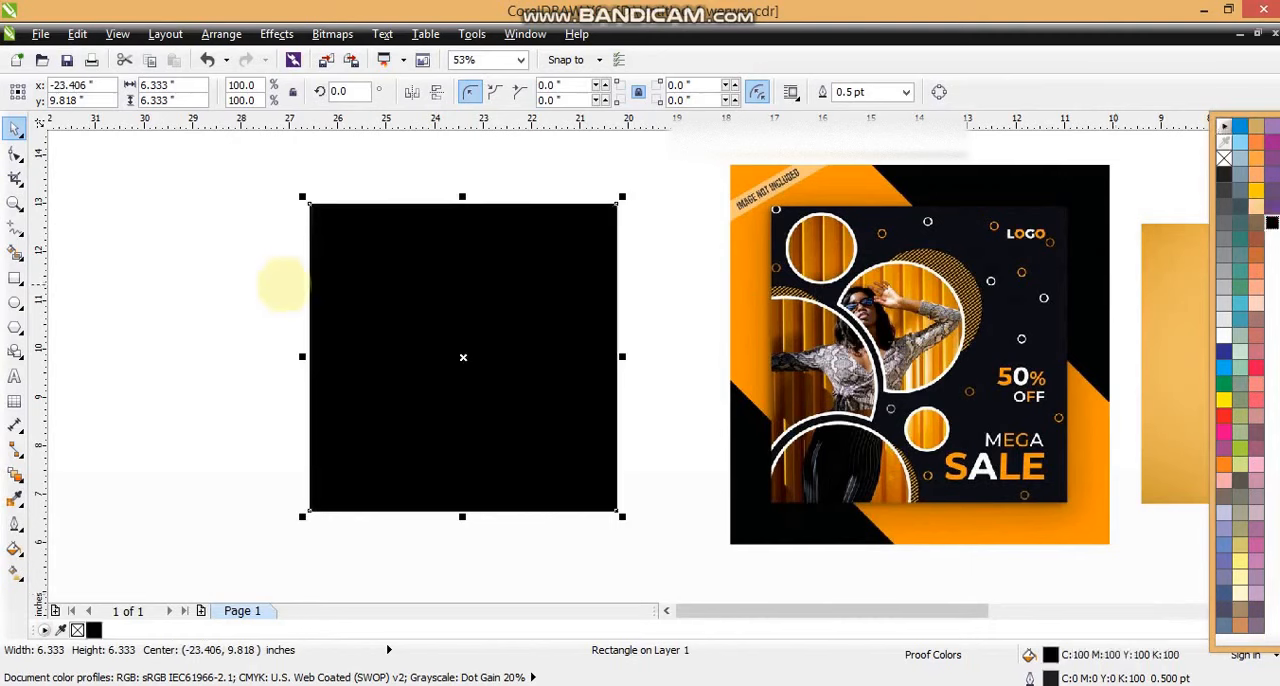
pyautogui.click(260, 289)
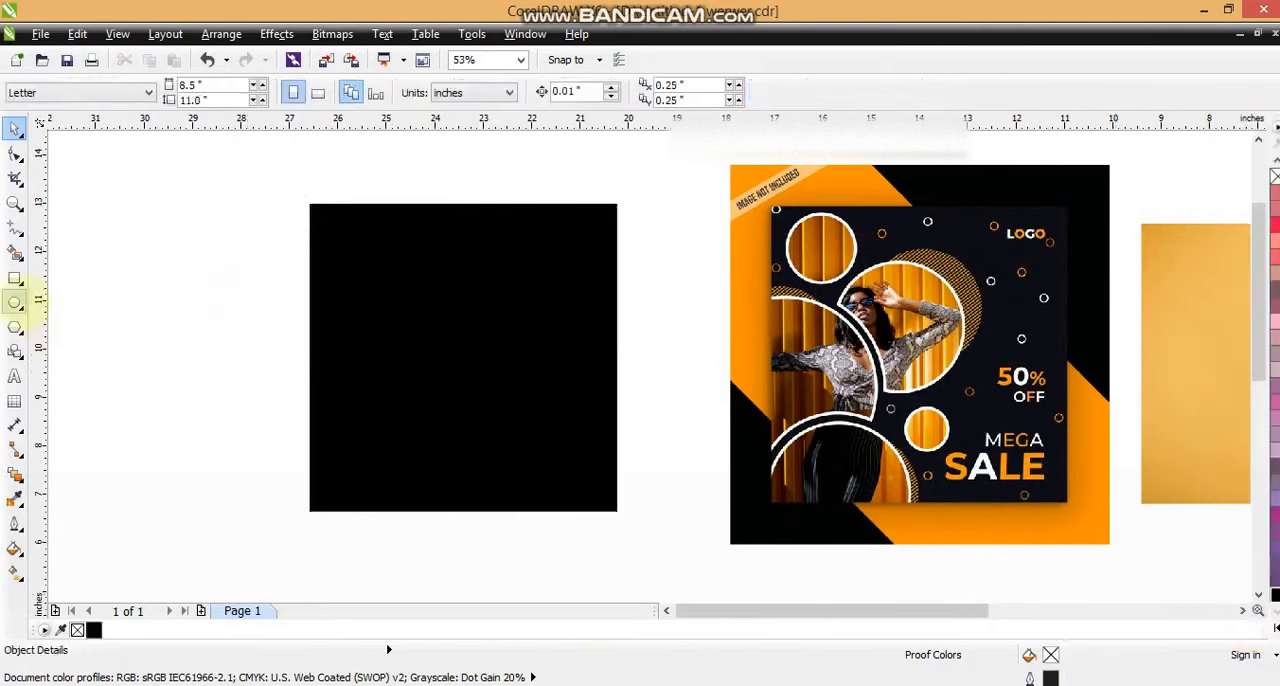
# Step: Draw a circle about 3.46 inches across overlapping the square's left edge and fill it with white
pyautogui.click(15, 302)
pyautogui.moveTo(263, 245); pyautogui.dragTo(361, 411)
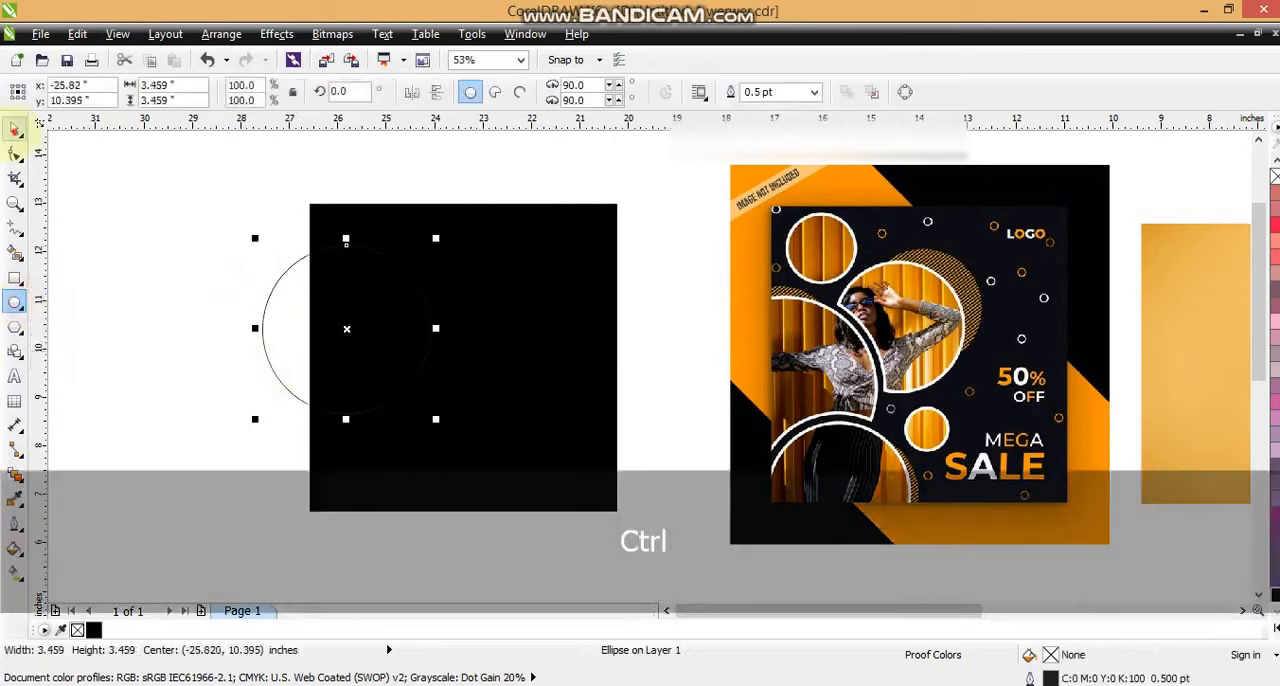
pyautogui.click(1276, 628)
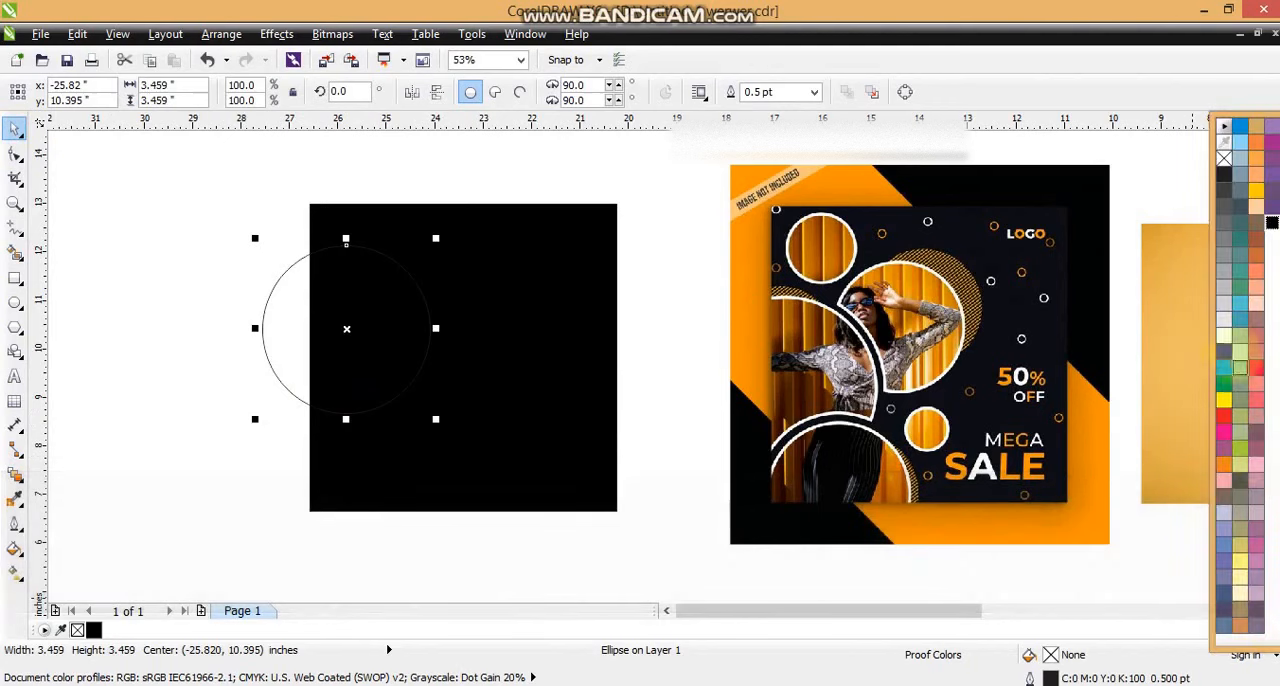
pyautogui.click(1224, 337)
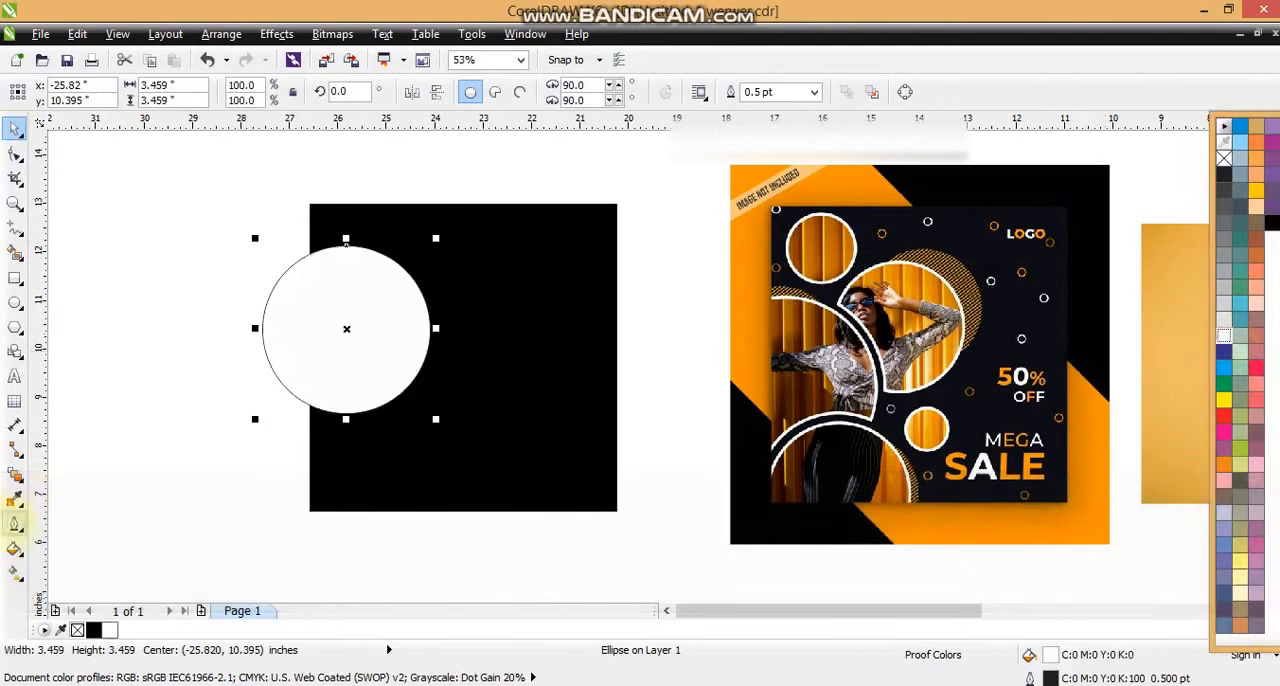
# Step: Give the circle a 6 pt white outline and a 50% black fill
pyautogui.click(15, 524)
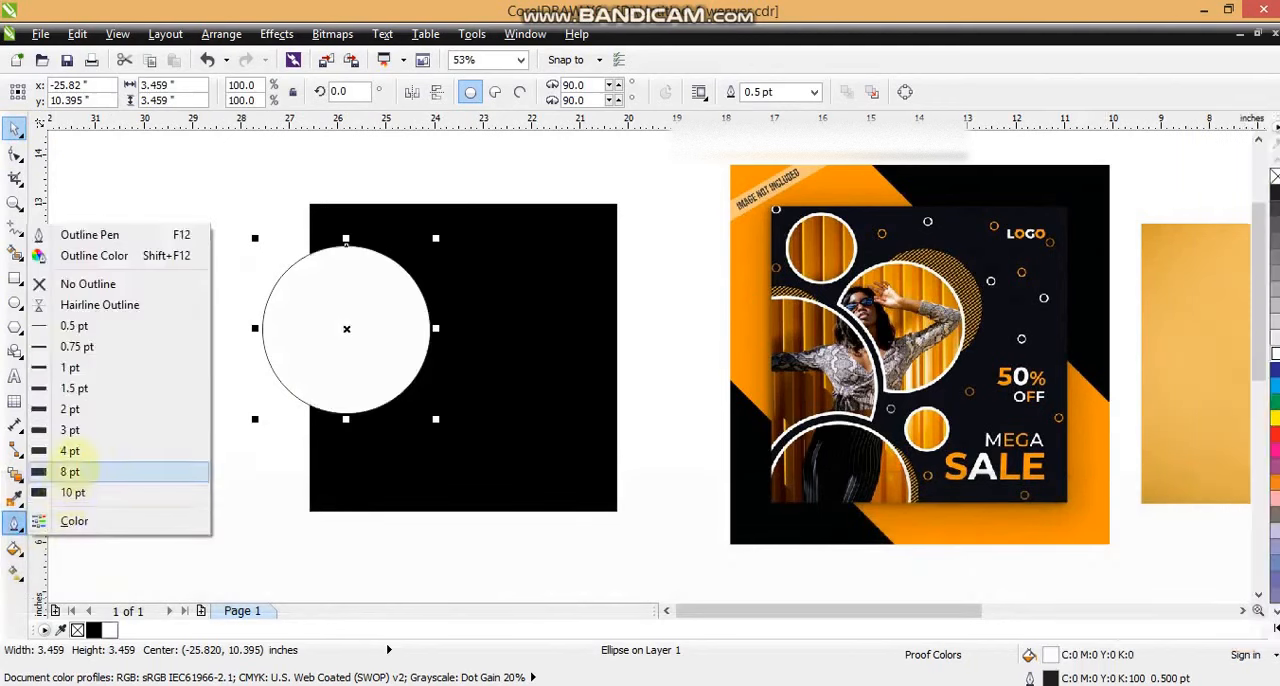
pyautogui.click(70, 470)
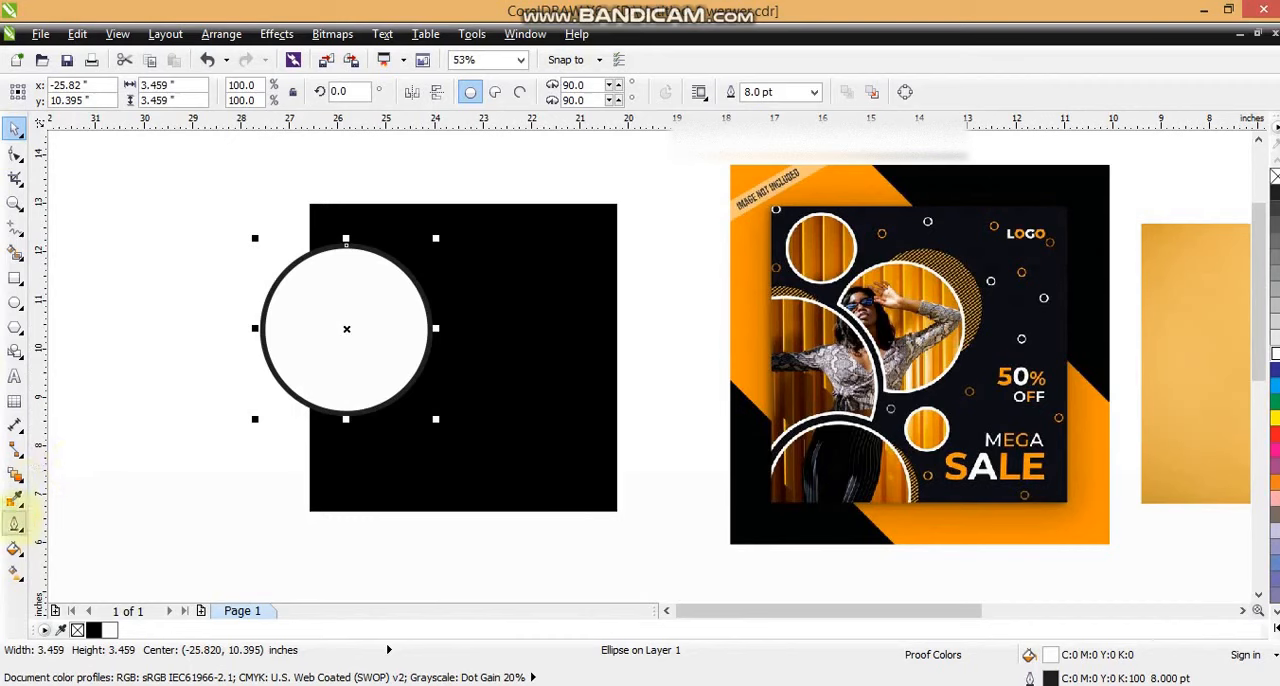
pyautogui.click(15, 524)
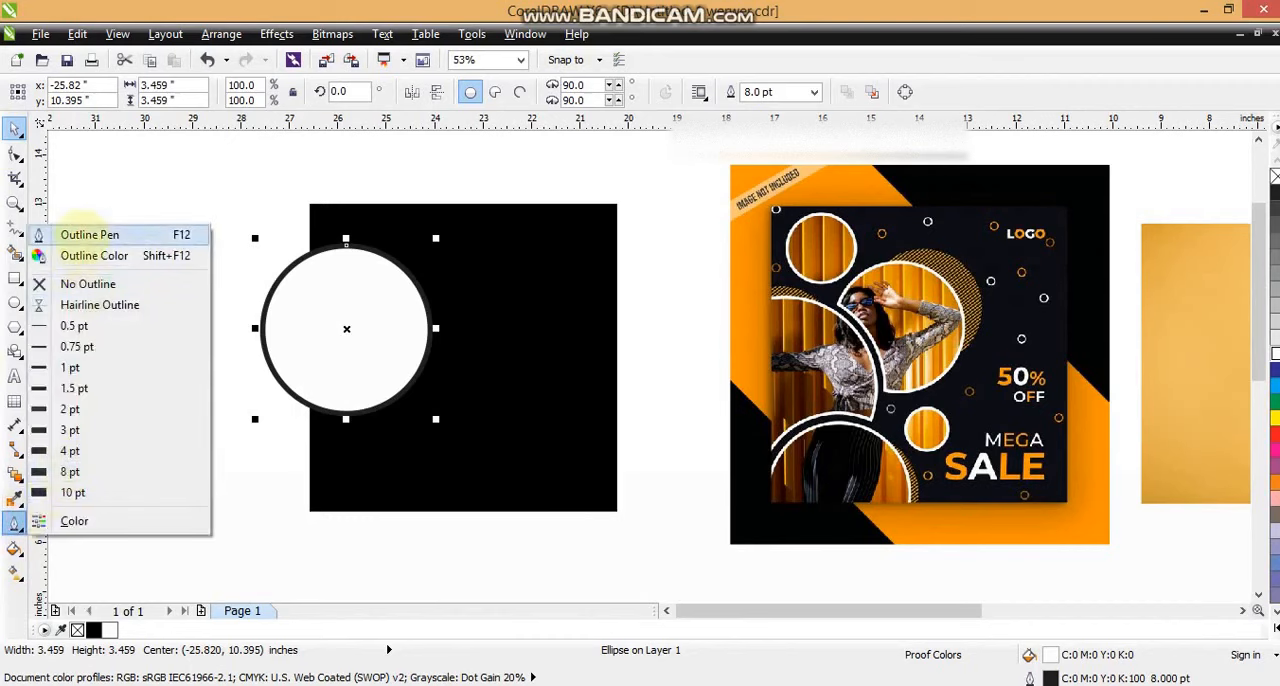
pyautogui.click(89, 235)
pyautogui.write('6')
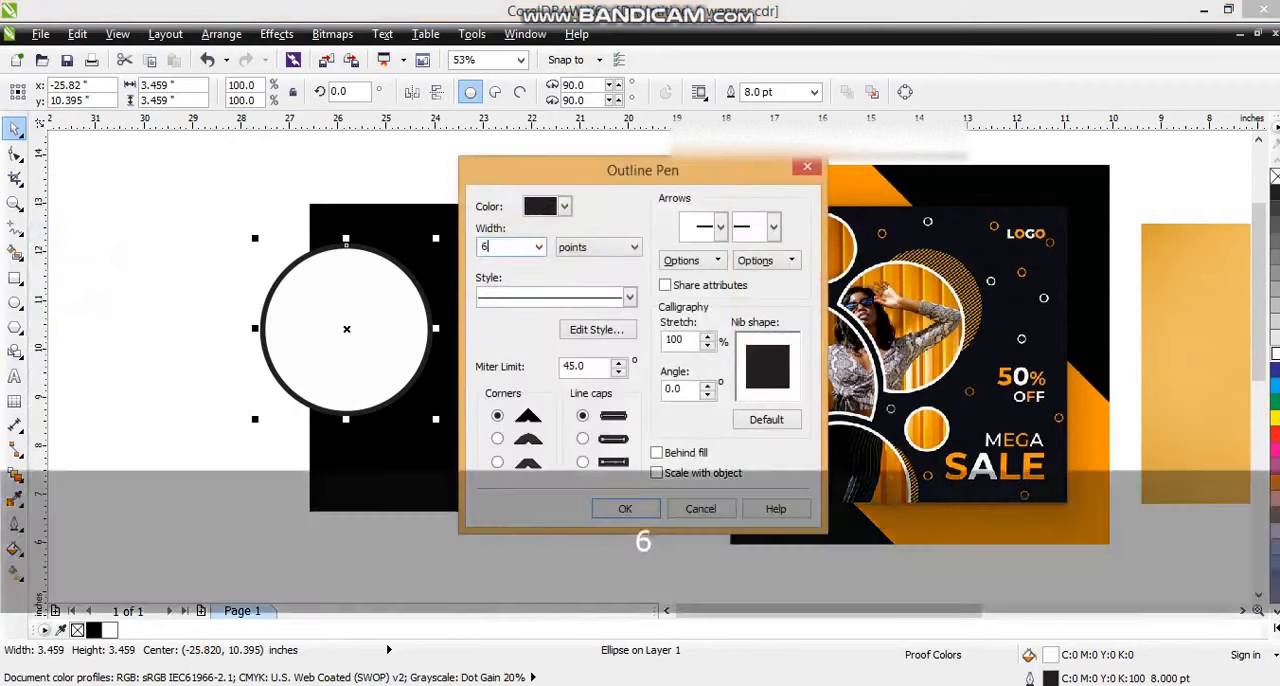
pyautogui.press('Return')
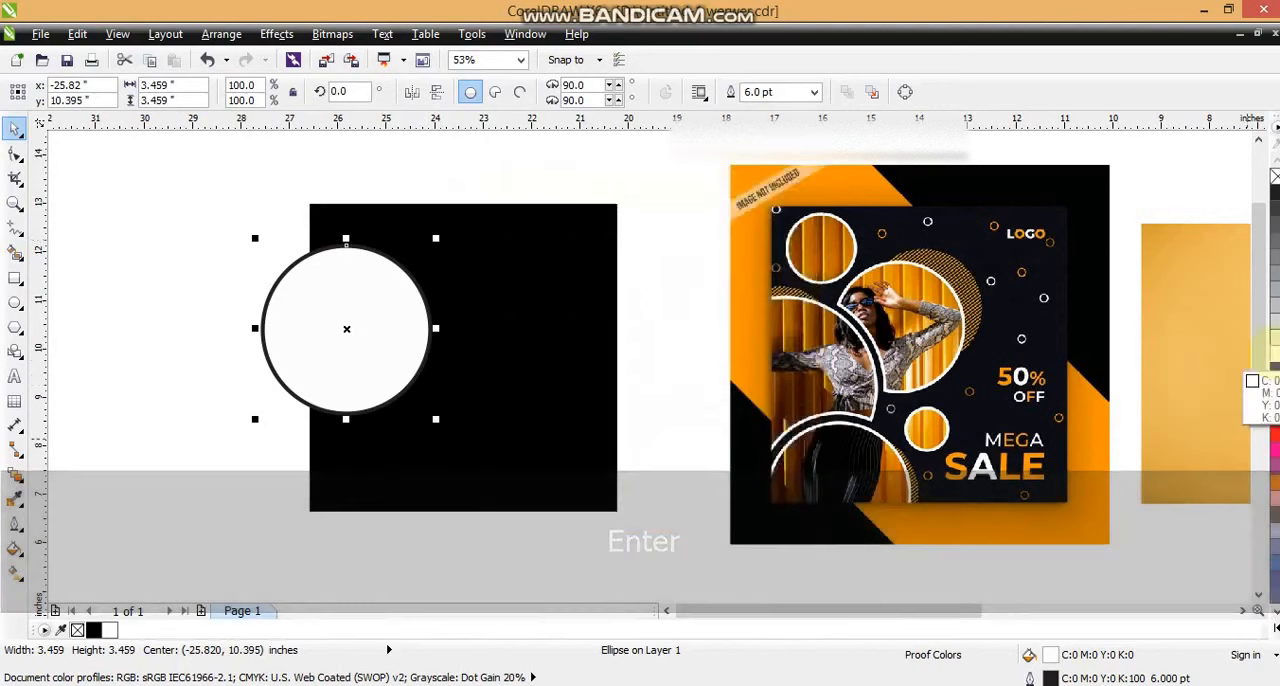
pyautogui.rightClick(1275, 354)
pyautogui.click(1275, 273)
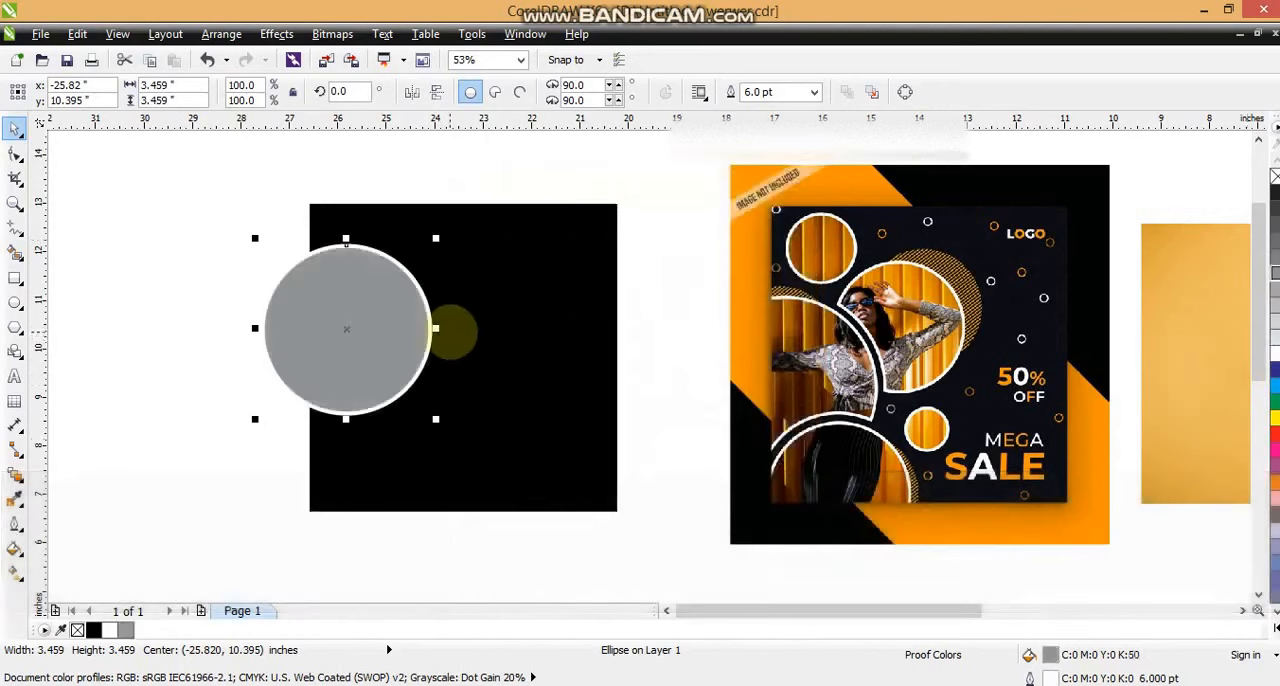
# Step: Shrink the circle to about 1.31 inches and place it near the black square's upper-left corner
pyautogui.moveTo(443, 329); pyautogui.dragTo(488, 301)
pyautogui.press('shift')
pyautogui.moveTo(480, 390); pyautogui.dragTo(436, 372)
pyautogui.moveTo(384, 312); pyautogui.dragTo(400, 288)
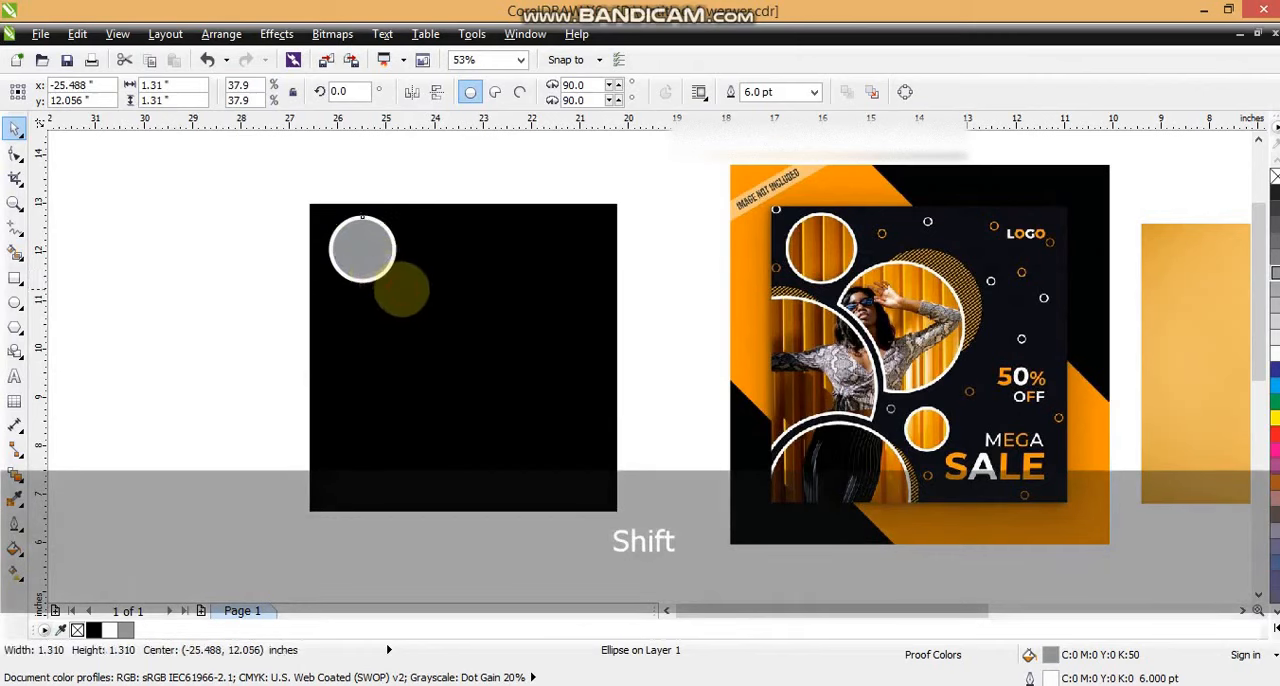
pyautogui.click(241, 312)
# Step: Copy the small circle below itself and enlarge the copy to about 3.56 inches across the square's left edge
pyautogui.moveTo(353, 254); pyautogui.dragTo(329, 404)
pyautogui.rightClick(329, 404)
pyautogui.moveTo(376, 358); pyautogui.dragTo(445, 280)
pyautogui.moveTo(383, 363); pyautogui.dragTo(374, 363)
pyautogui.moveTo(437, 506); pyautogui.dragTo(380, 408)
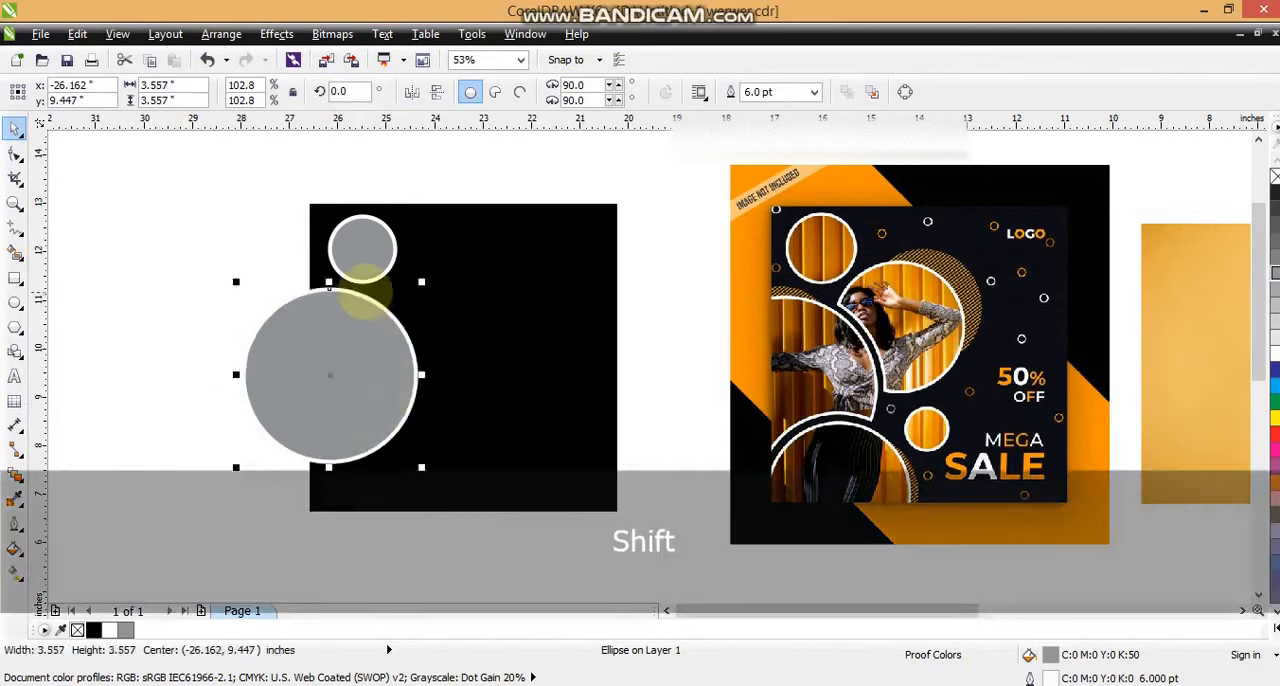
# Step: Select both grey circles and adjust their position slightly on the black square
pyautogui.keyDown('shift'); pyautogui.click(363, 288); pyautogui.keyUp('shift')
pyautogui.moveTo(212, 202); pyautogui.dragTo(467, 491)
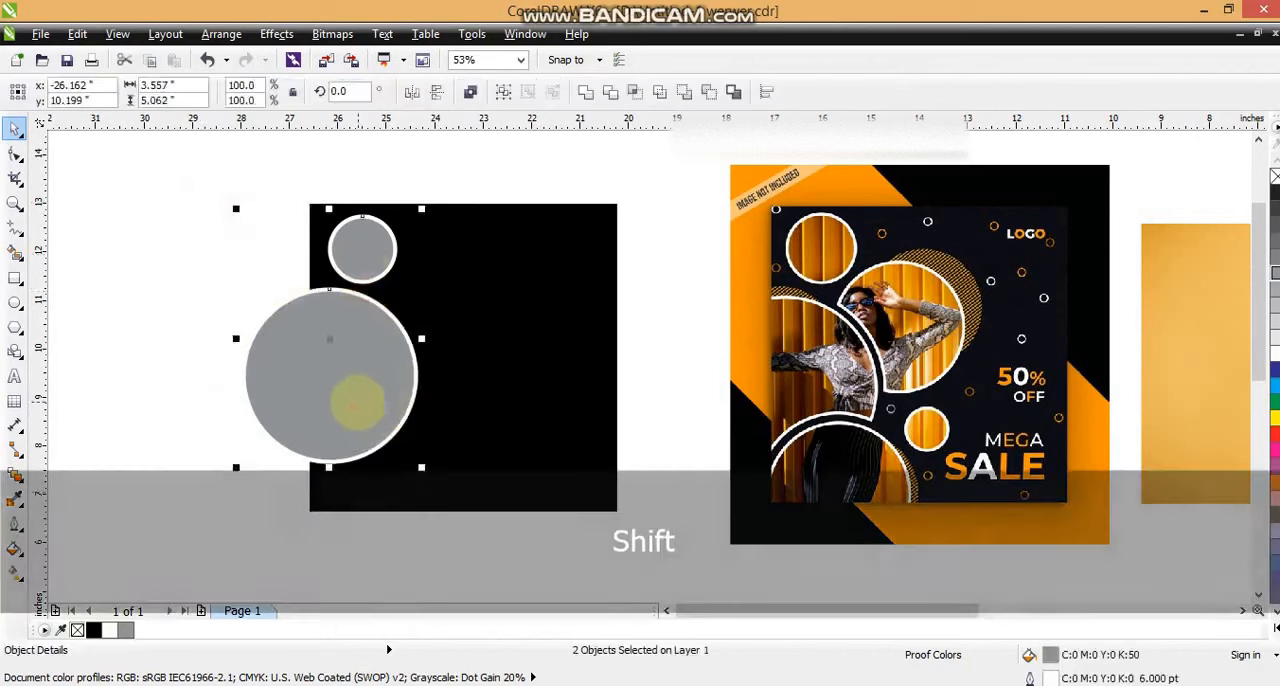
pyautogui.moveTo(358, 402)
pyautogui.mouseDown()
pyautogui.moveTo(331, 371)
pyautogui.moveTo(365, 505)
pyautogui.moveTo(394, 530)
pyautogui.moveTo(389, 541)
pyautogui.moveTo(360, 403)
pyautogui.mouseUp()
pyautogui.click(163, 338)
# Step: Copy the large circle downwards so the copy overlaps the square's lower-left edge
pyautogui.click(337, 377)
pyautogui.rightClick(389, 541)
pyautogui.keyDown('shift'); pyautogui.click(333, 369); pyautogui.keyUp('shift')
pyautogui.click(160, 428)
pyautogui.moveTo(363, 497); pyautogui.dragTo(357, 500)
# Step: Copy the large circle to its right at about 3.15 inches across, and add a reduced copy of the small circle at its lower right
pyautogui.click(191, 354)
pyautogui.moveTo(392, 360); pyautogui.dragTo(503, 341)
pyautogui.rightClick(503, 341)
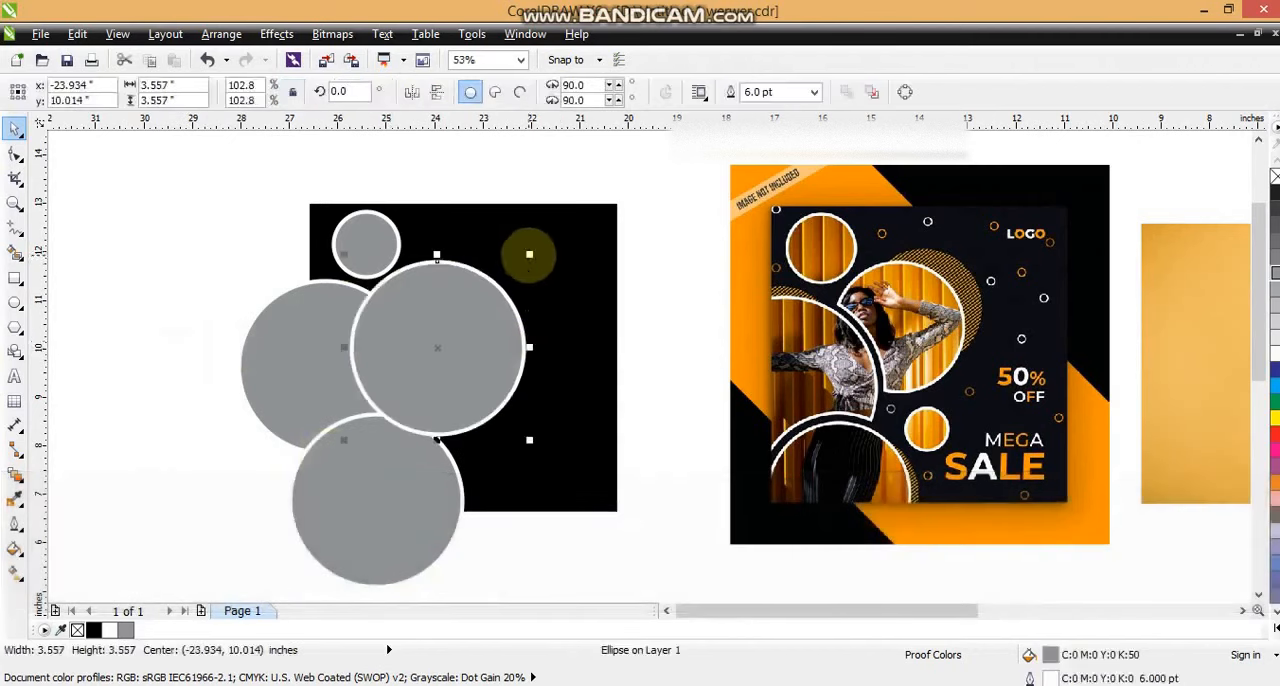
pyautogui.moveTo(529, 255); pyautogui.dragTo(509, 274)
pyautogui.moveTo(459, 358); pyautogui.dragTo(460, 347)
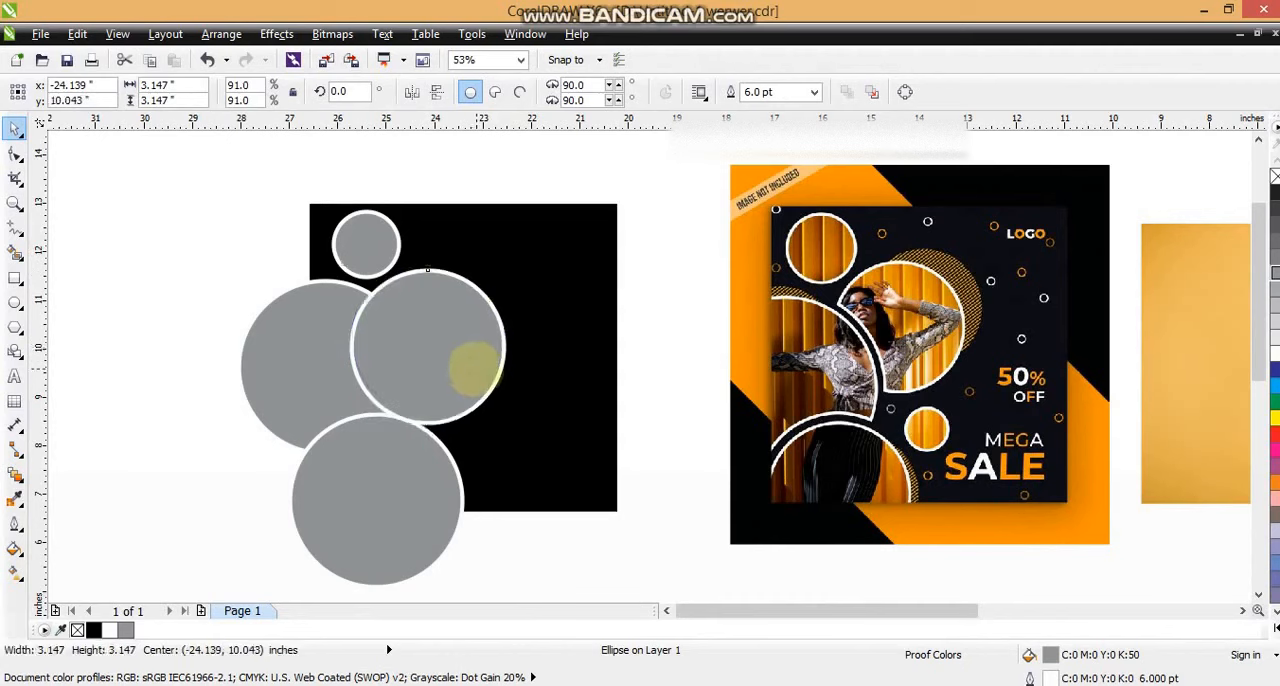
pyautogui.click(82, 363)
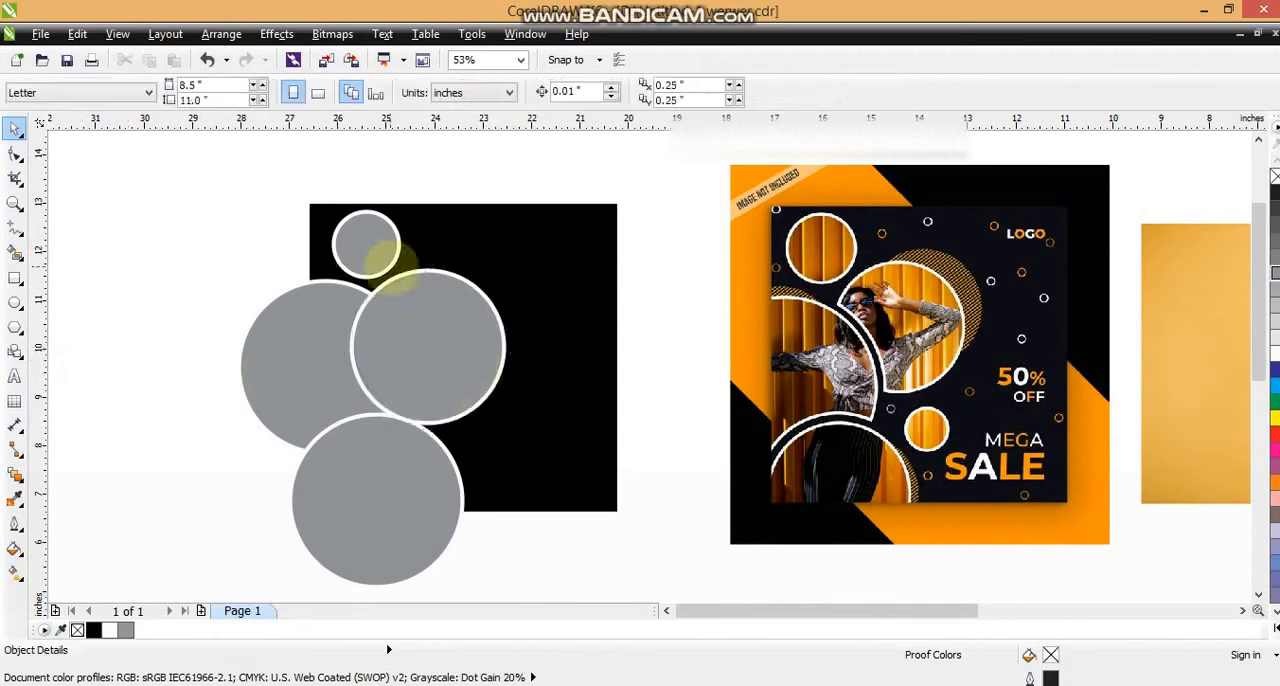
pyautogui.moveTo(368, 236); pyautogui.dragTo(519, 426)
# Step: Reorder the overlapping circles so that the right-hand circle lies behind the left one
pyautogui.click(401, 373)
pyautogui.press('ctrl')
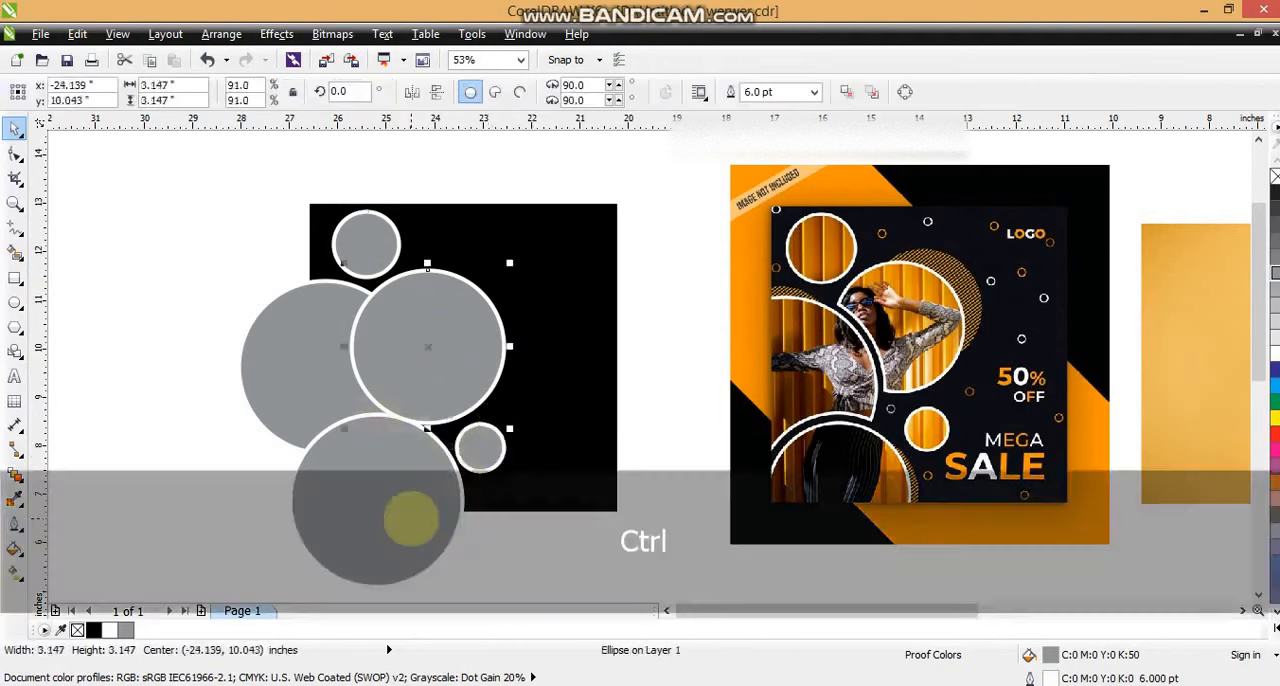
pyautogui.keyDown('shift'); pyautogui.click(420, 373); pyautogui.keyUp('shift')
pyautogui.hotkey('ctrl', 'pagedown')
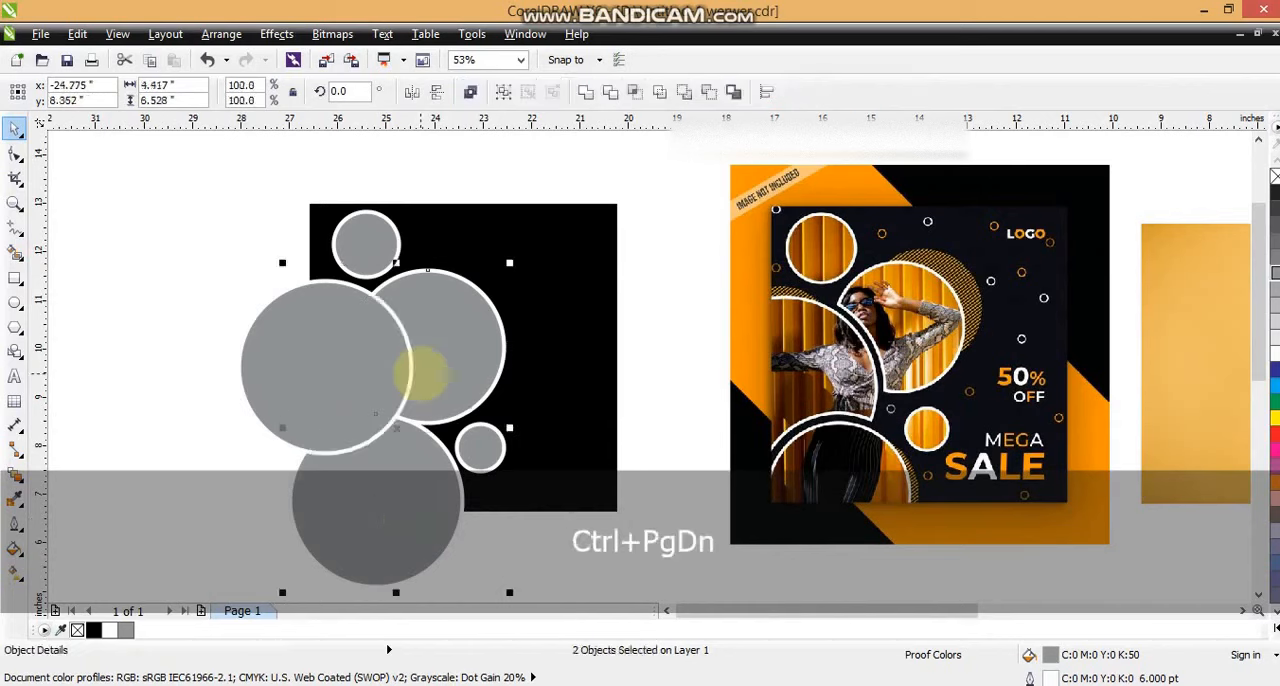
pyautogui.click(320, 366)
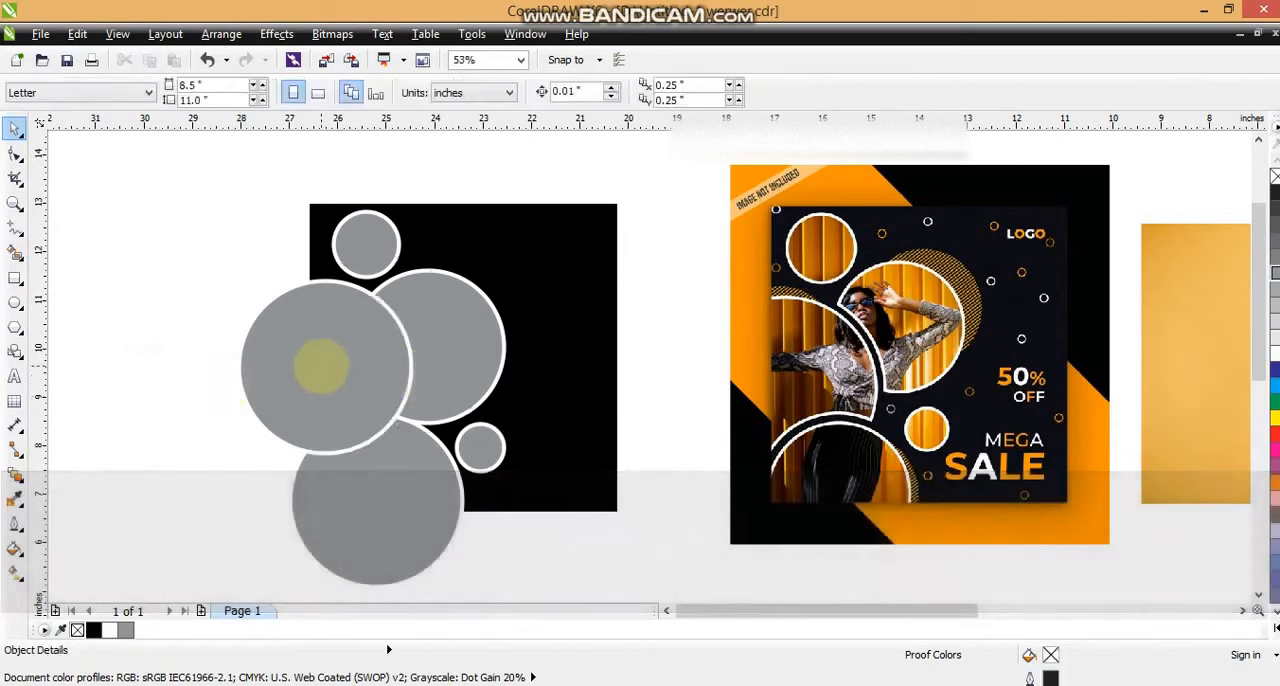
# Step: Bring the bottom circle to the front of the other circles
pyautogui.click(386, 503)
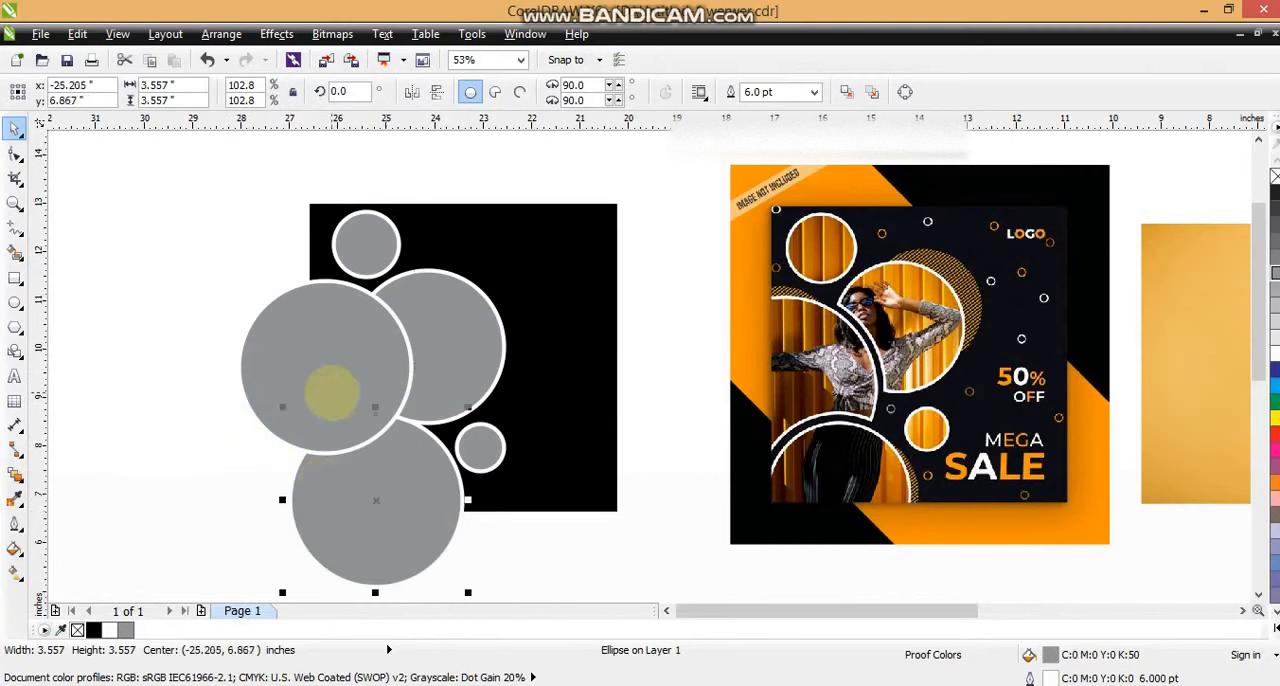
pyautogui.click(414, 480)
pyautogui.hotkey('shift', 'pageup')
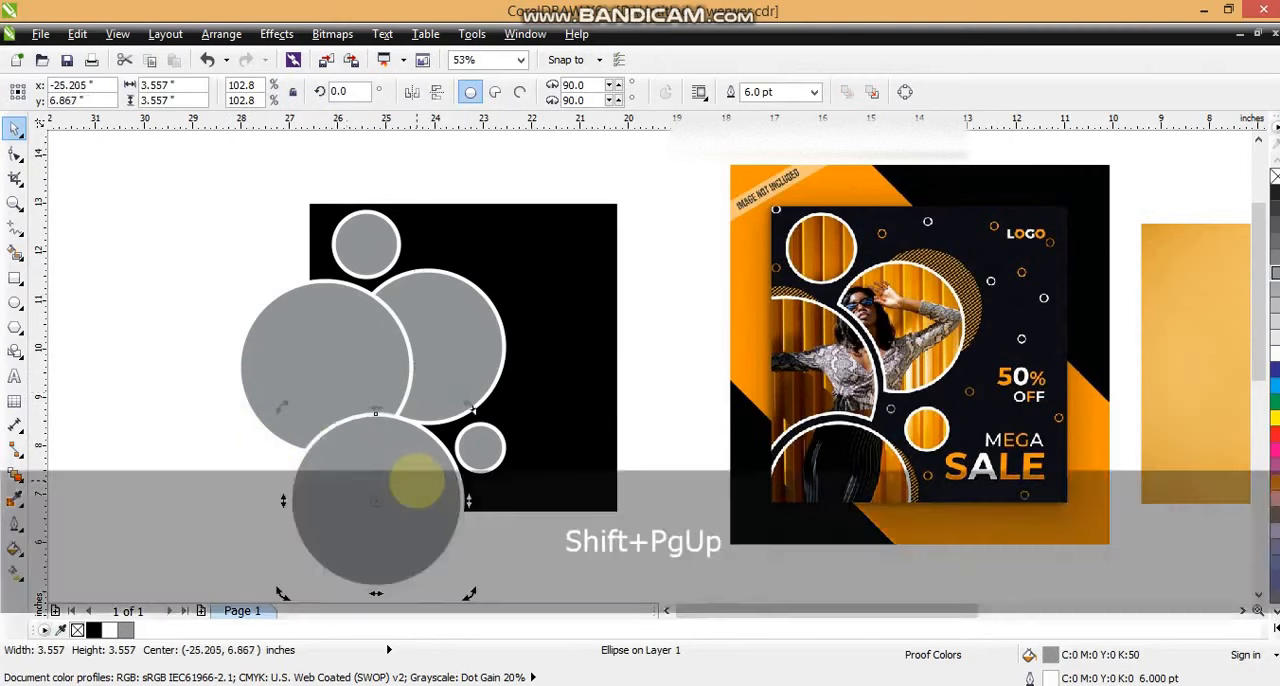
pyautogui.click(215, 420)
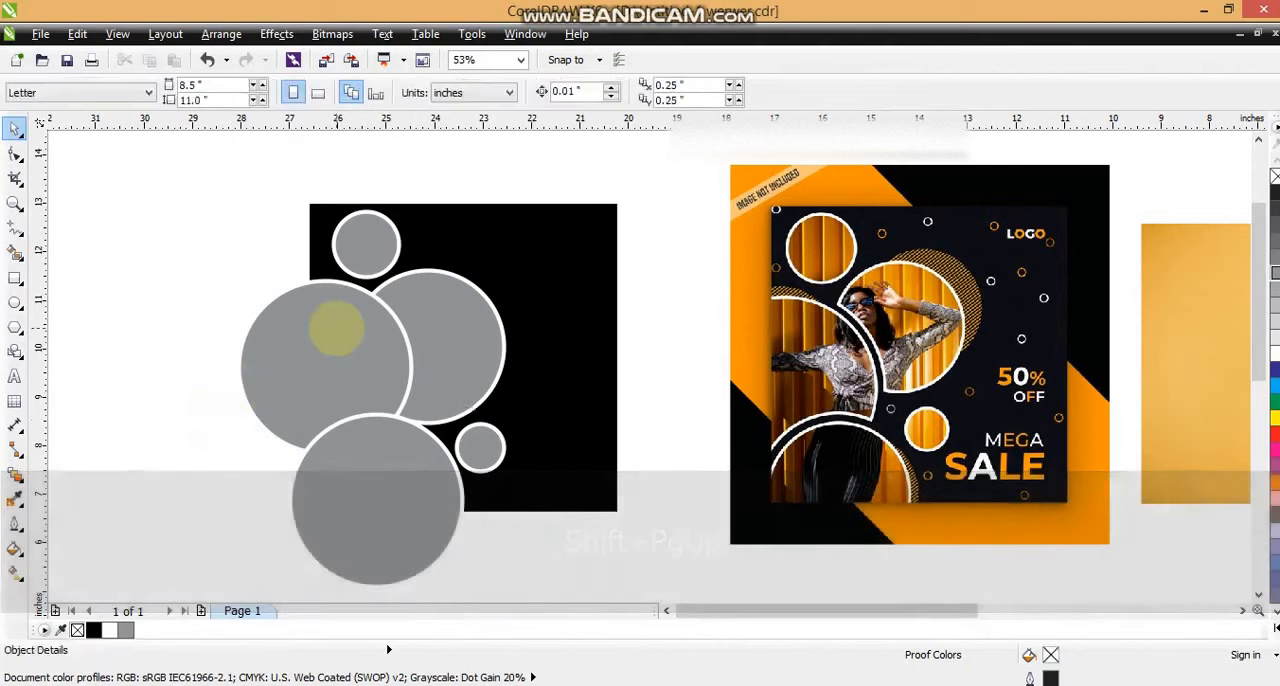
# Step: Duplicate the large left circle in place, give the copy a black hairline outline and scale it to about 3.39 inches
pyautogui.click(482, 325)
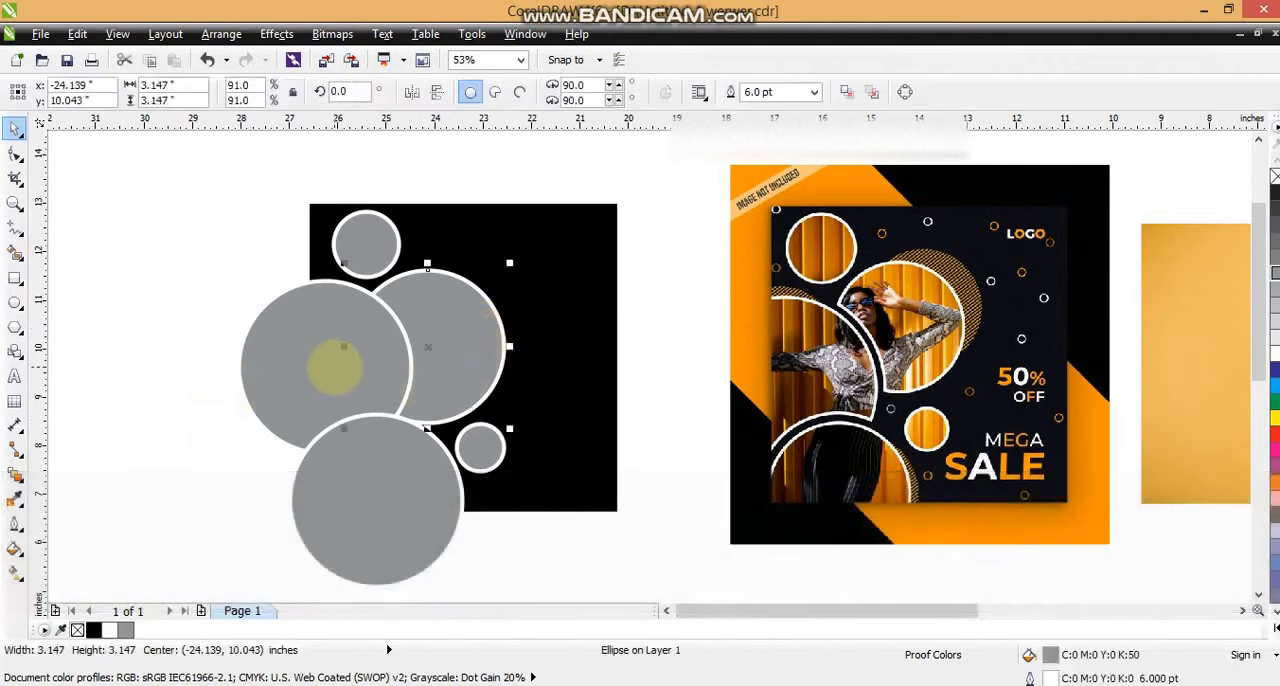
pyautogui.click(334, 367)
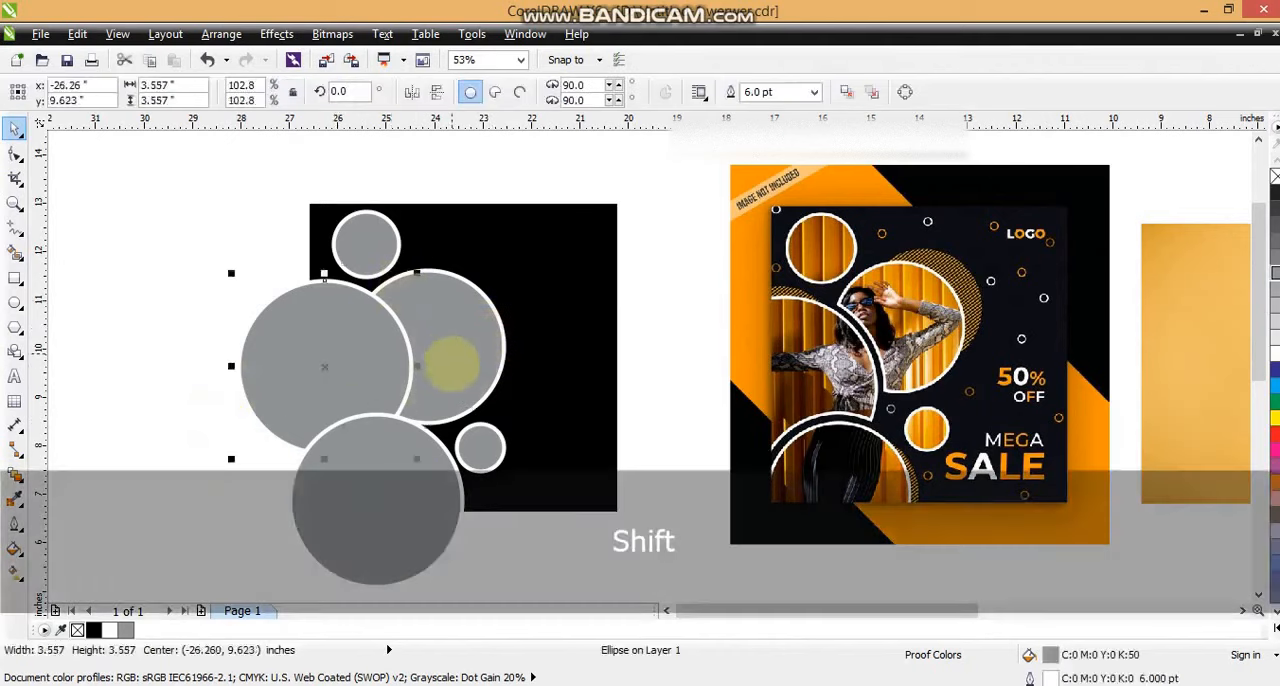
pyautogui.click(363, 237)
pyautogui.click(371, 351)
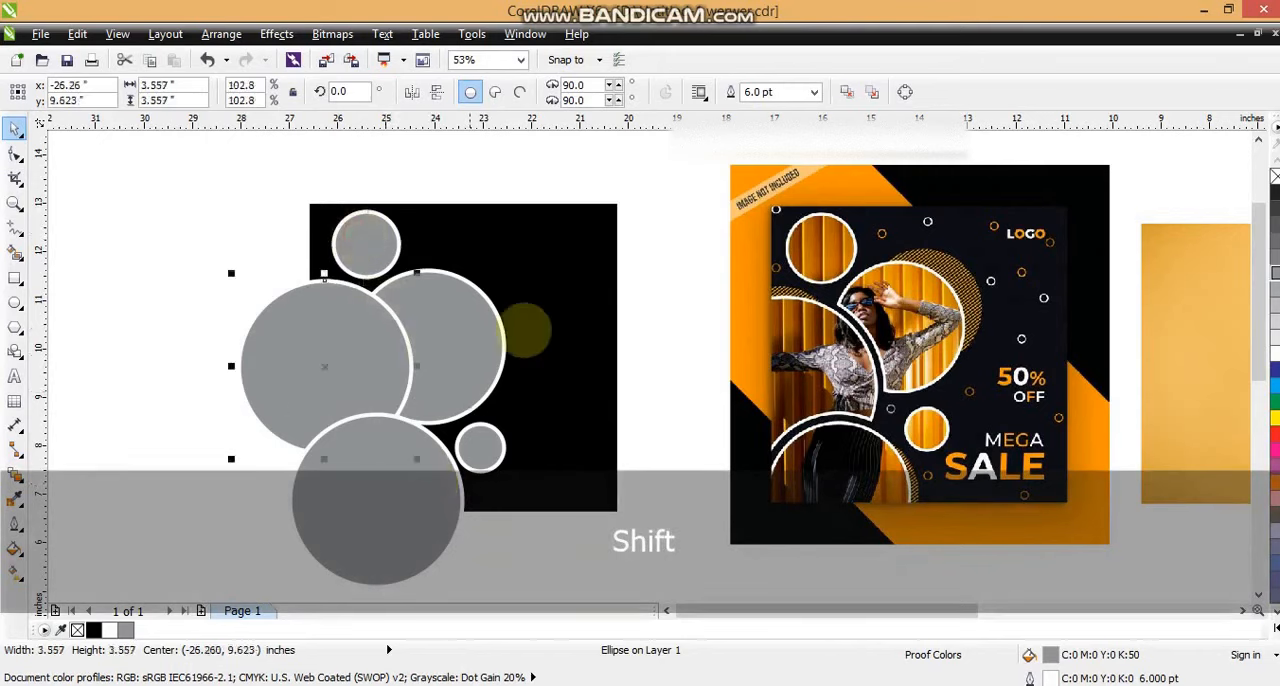
pyautogui.hotkey('shift', 'F2')
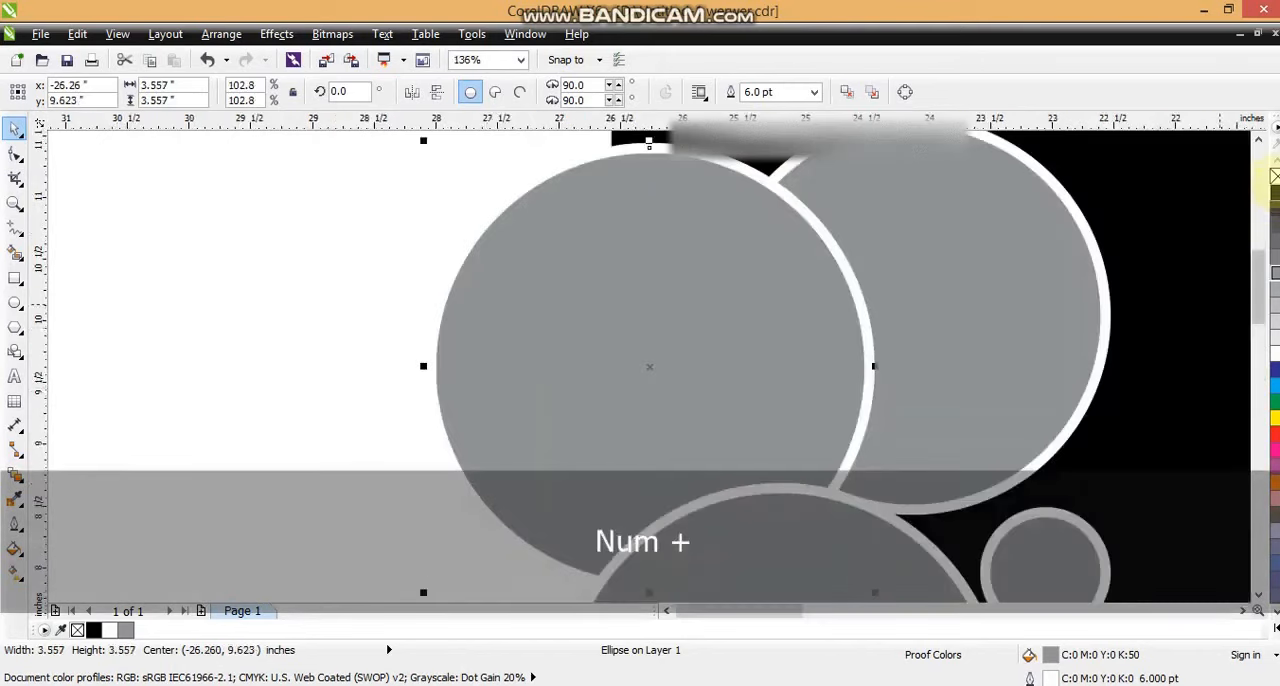
pyautogui.rightClick(1273, 177)
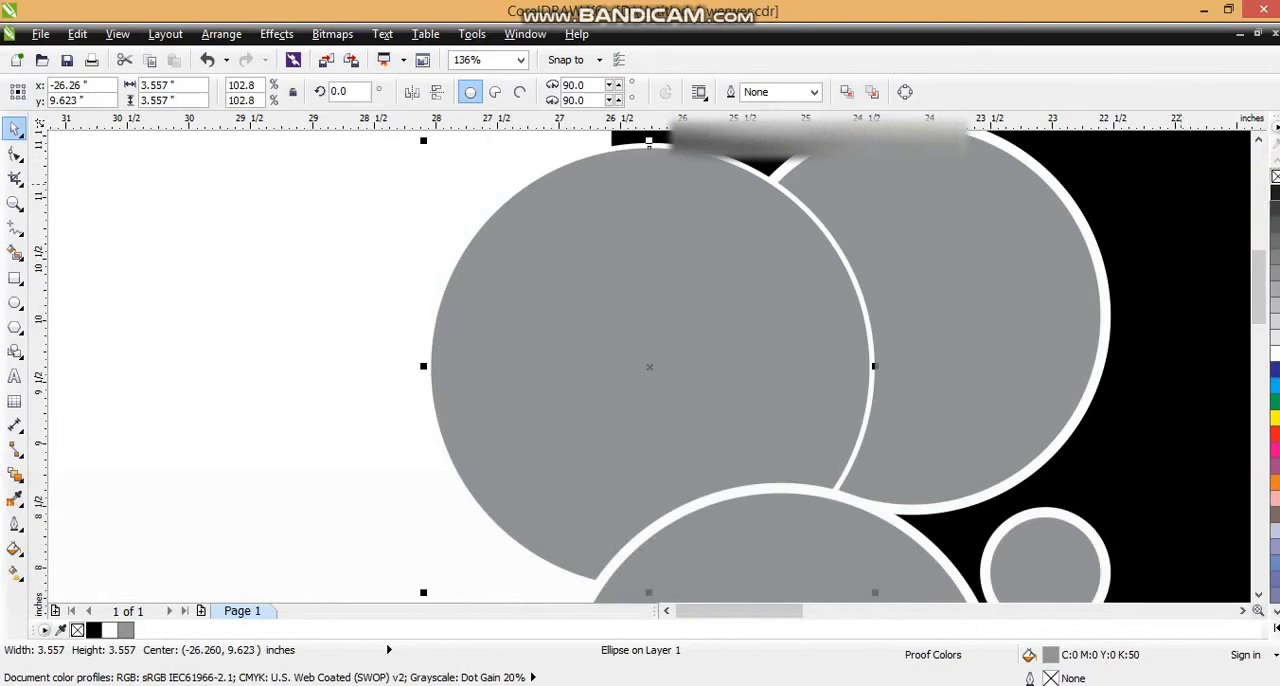
pyautogui.rightClick(1275, 193)
pyautogui.moveTo(874, 142); pyautogui.dragTo(865, 151)
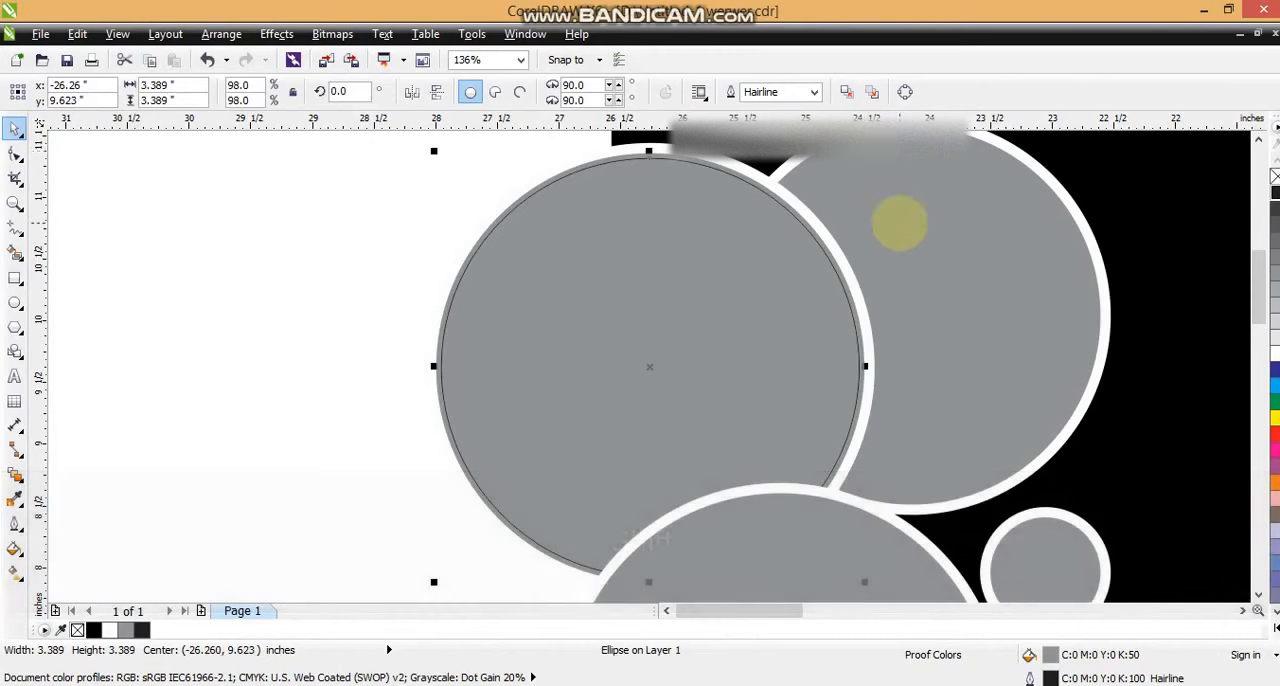
# Step: Duplicate the right-hand circle in place, give the copy a black hairline outline and scale it concentrically to about 2.96 inches
pyautogui.moveTo(931, 238); pyautogui.dragTo(944, 234)
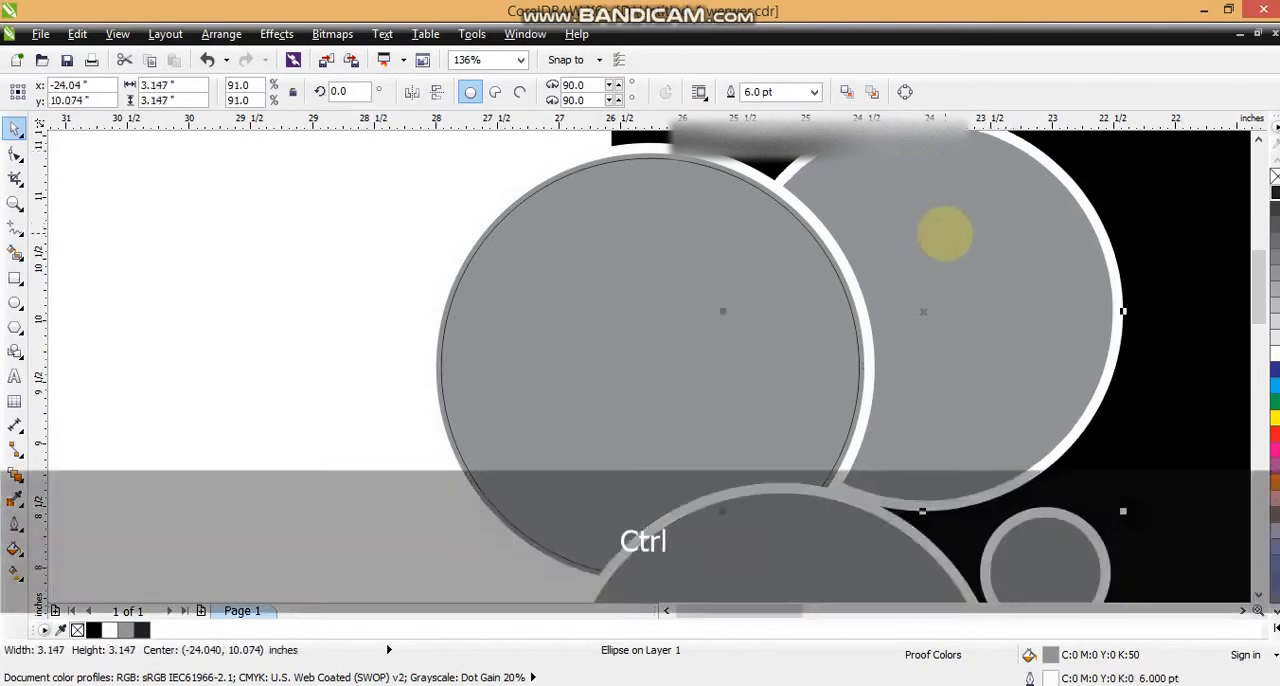
pyautogui.hotkey('ctrl', 'z')
pyautogui.press('KP_Add')
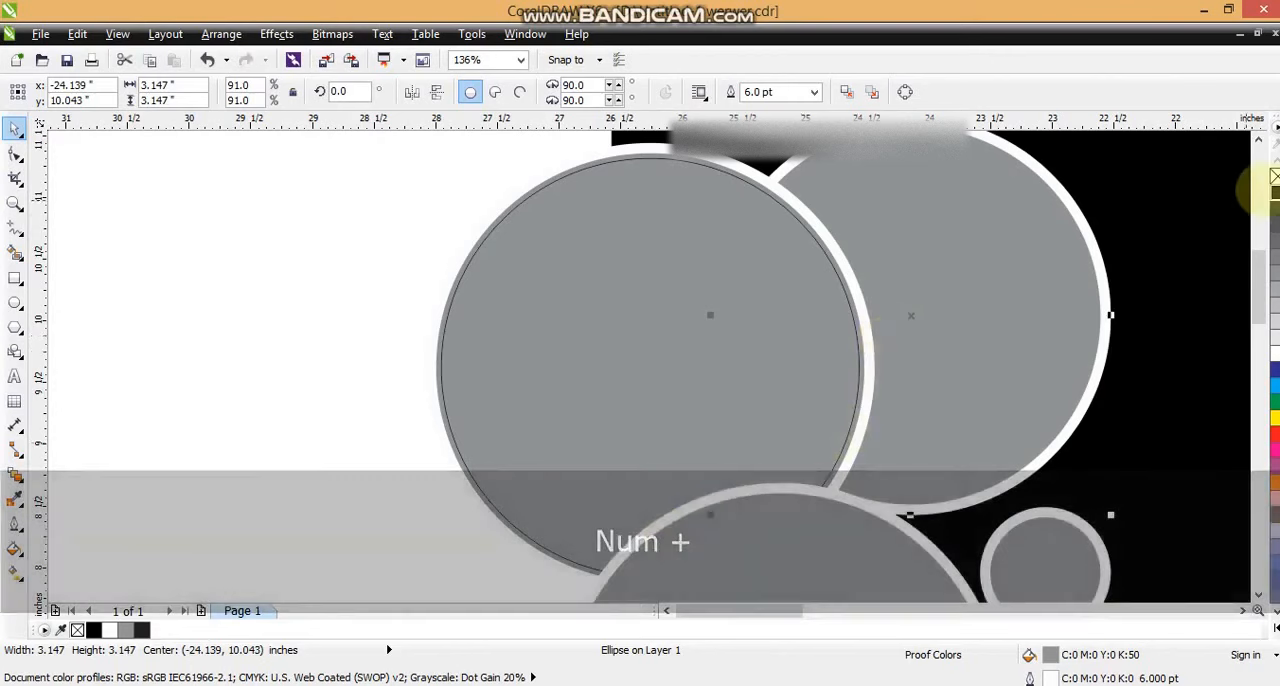
pyautogui.rightClick(1274, 192)
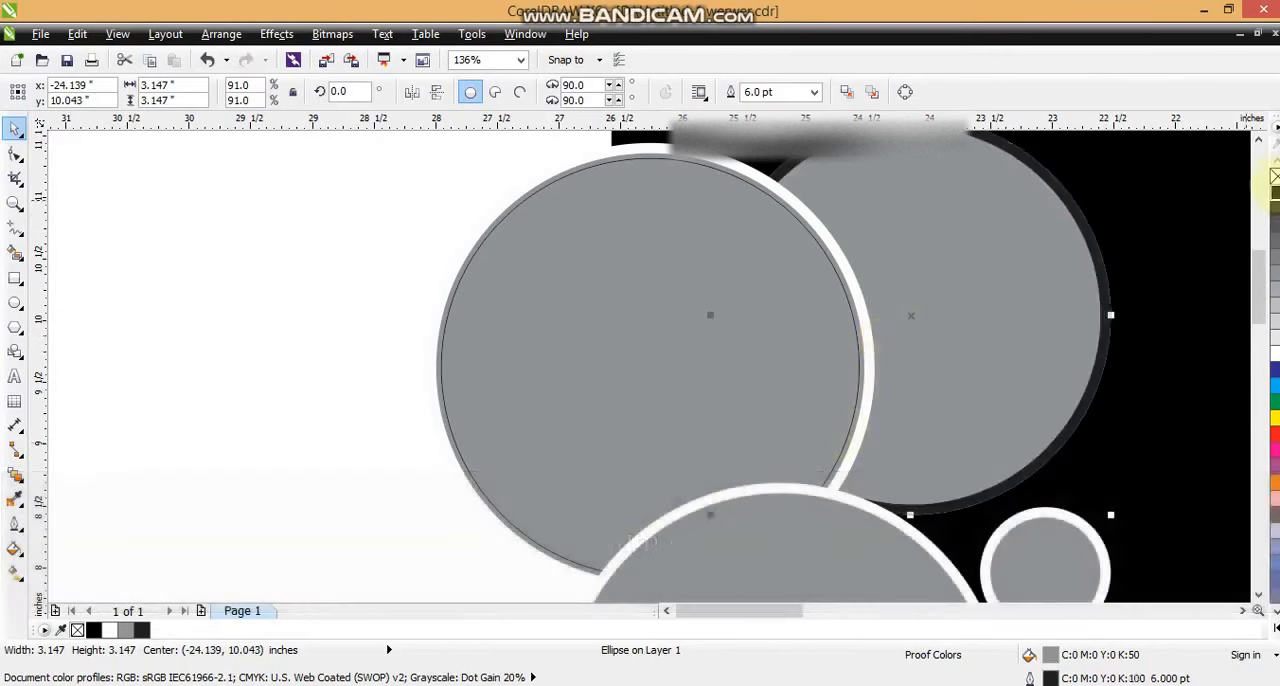
pyautogui.rightClick(1275, 177)
pyautogui.rightClick(1274, 192)
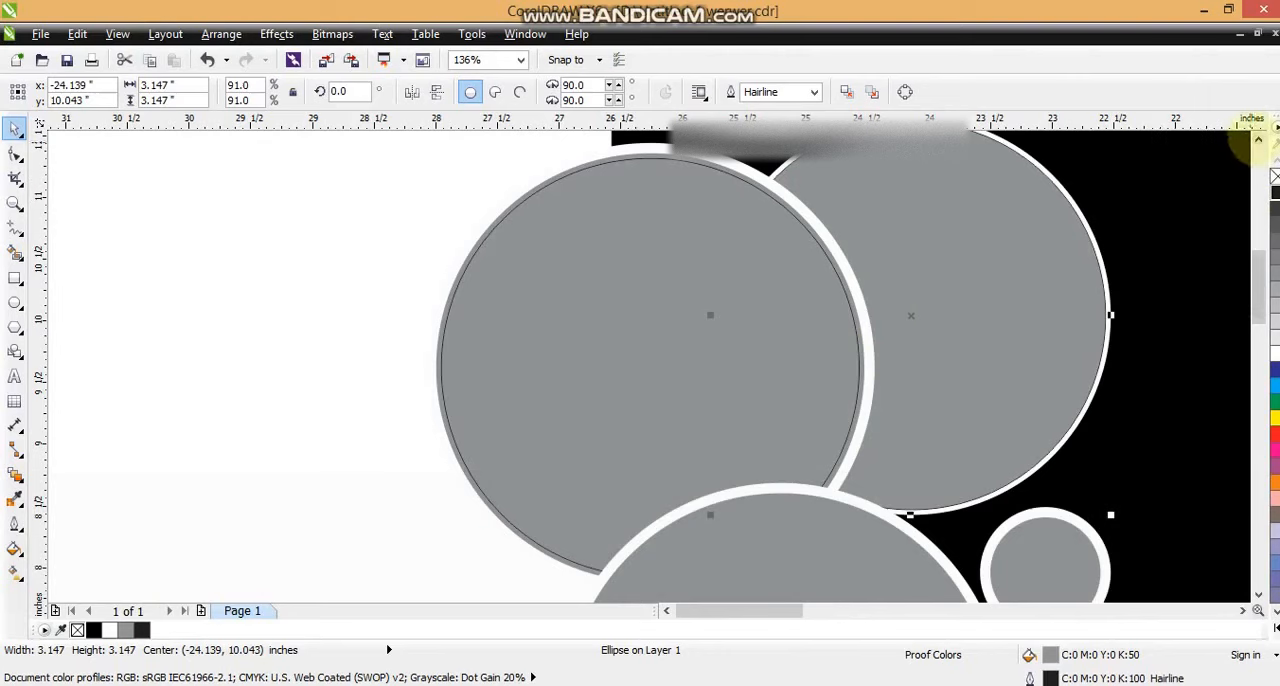
pyautogui.click(1258, 138)
pyautogui.press('shift')
pyautogui.moveTo(1107, 163); pyautogui.dragTo(1100, 171)
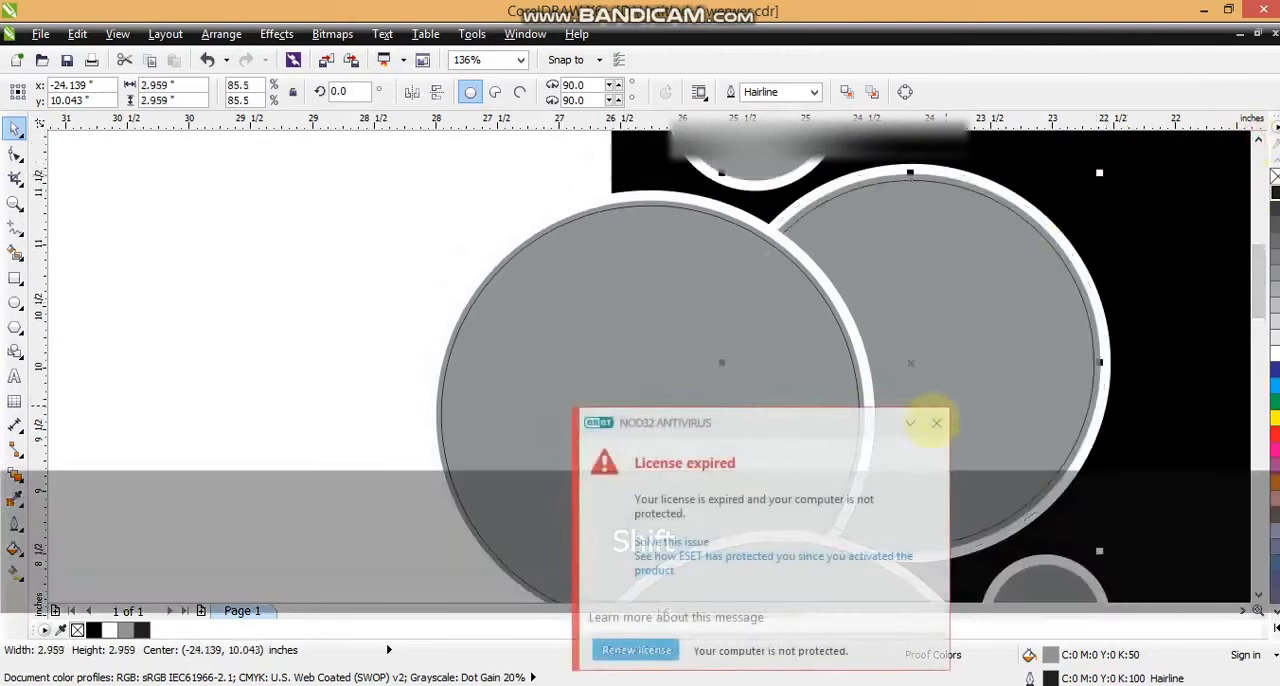
pyautogui.click(936, 422)
# Step: Trim the hairline circle on the right with the white-outlined large left circle
pyautogui.click(645, 258)
pyautogui.press('F3')
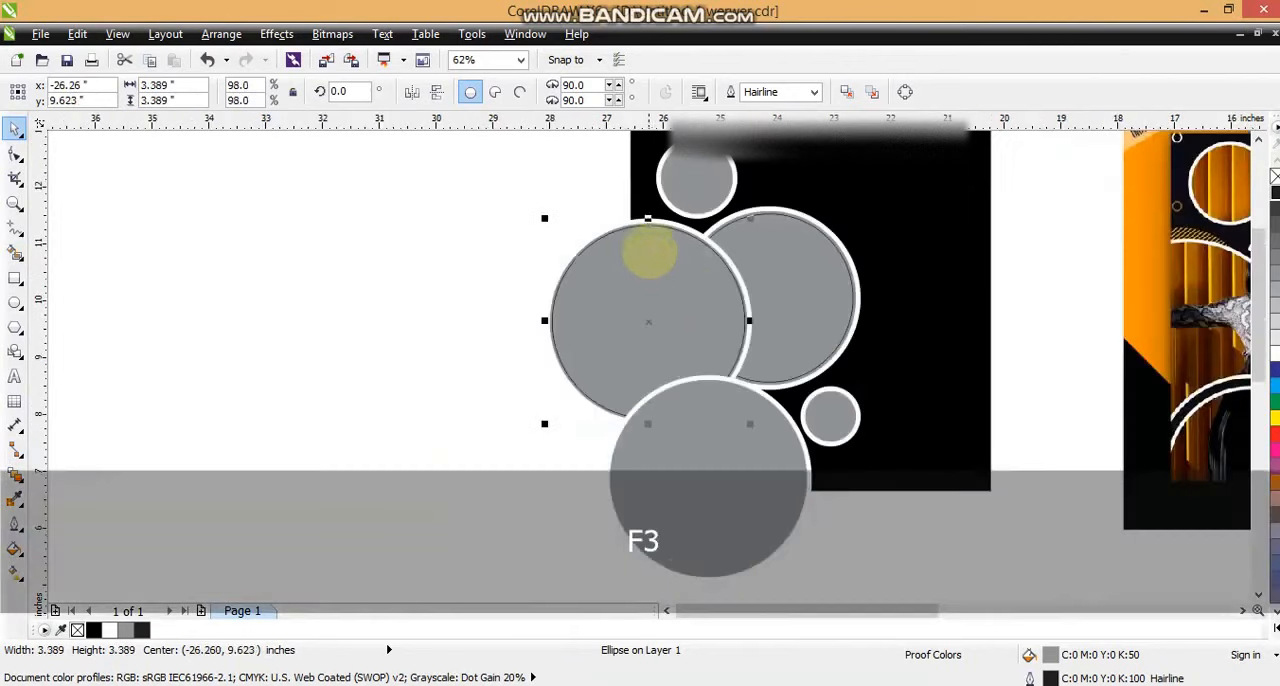
pyautogui.press('Escape')
pyautogui.click(675, 225)
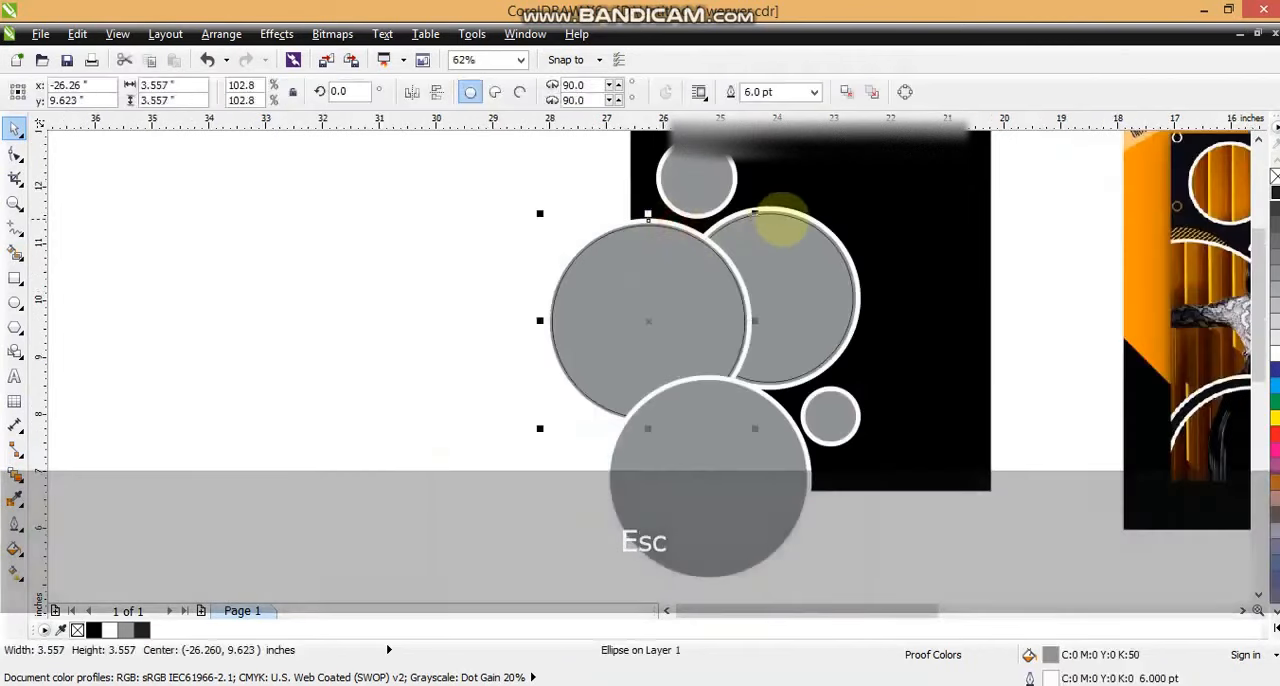
pyautogui.press('shift')
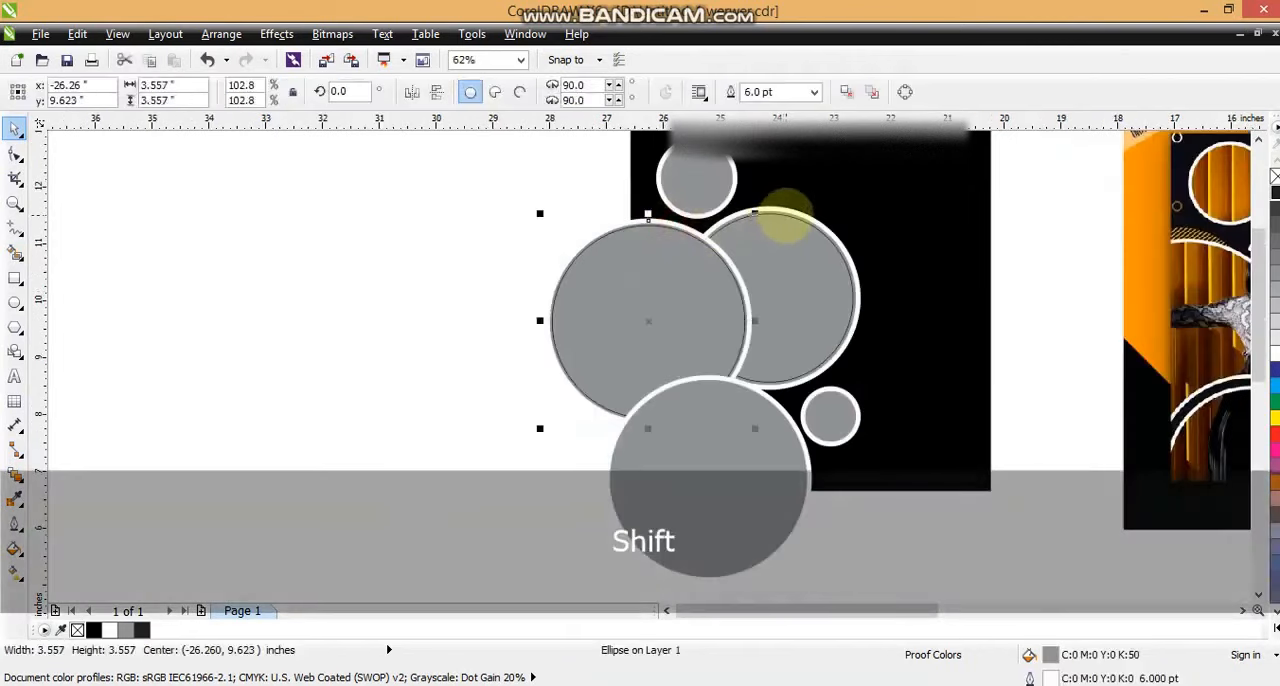
pyautogui.keyDown('shift'); pyautogui.click(785, 216); pyautogui.keyUp('shift')
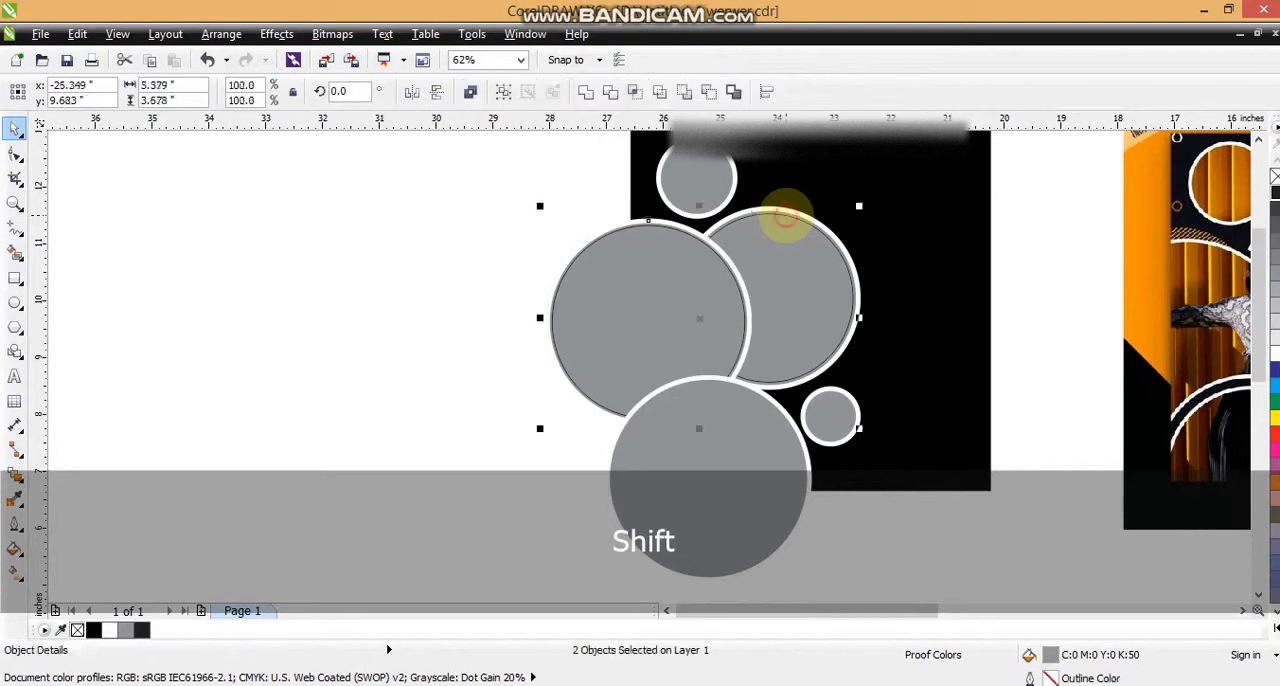
pyautogui.click(610, 91)
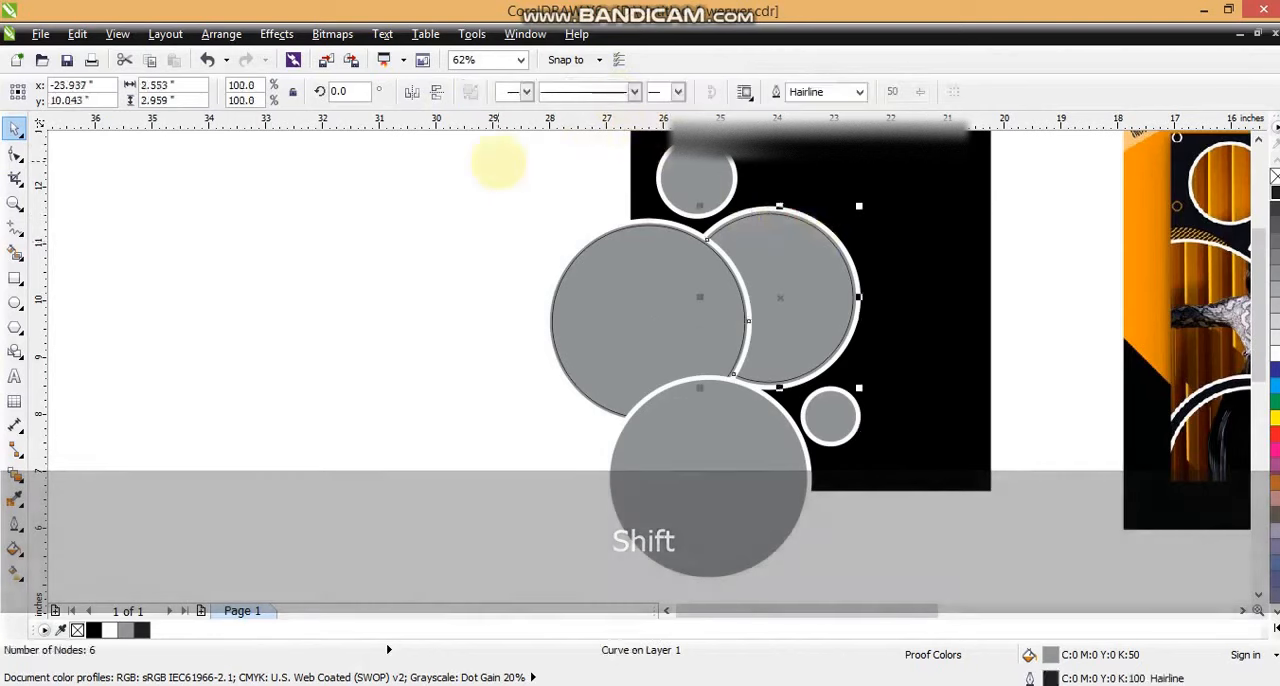
pyautogui.click(500, 157)
# Step: Delete the white-outlined originals of the right-hand and left circles, keeping the hairline copies
pyautogui.click(796, 212)
pyautogui.press('Delete')
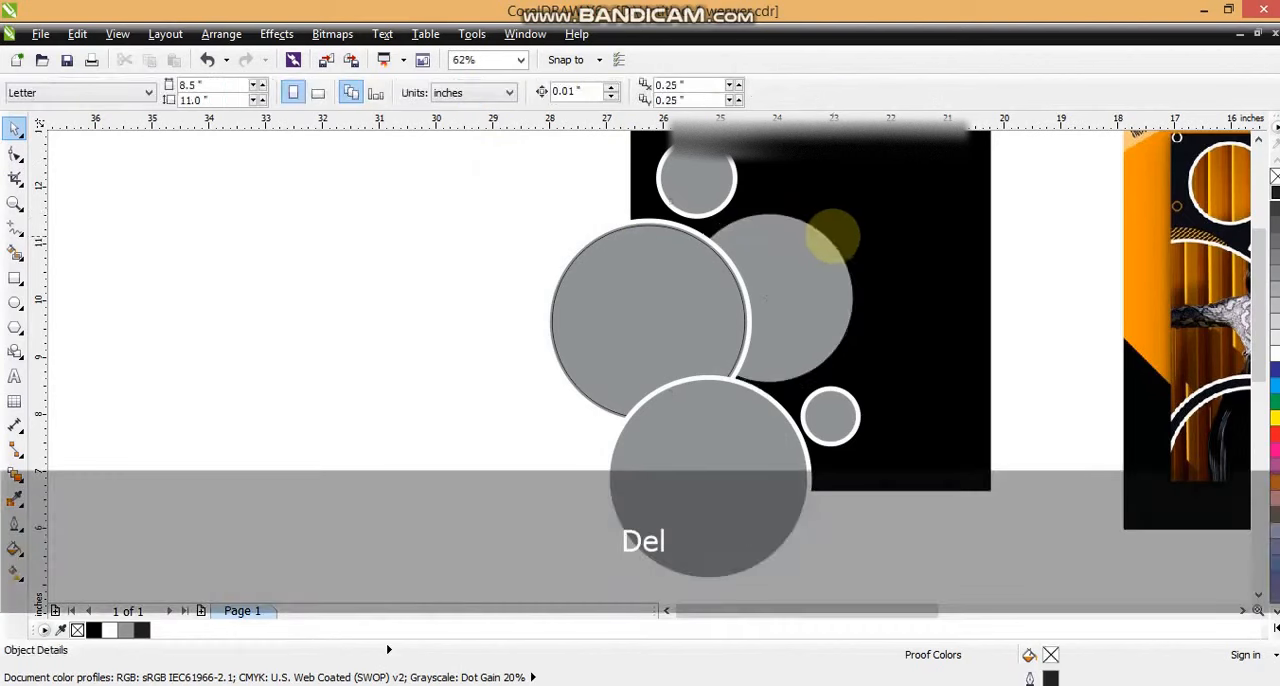
pyautogui.click(683, 229)
pyautogui.press('Delete')
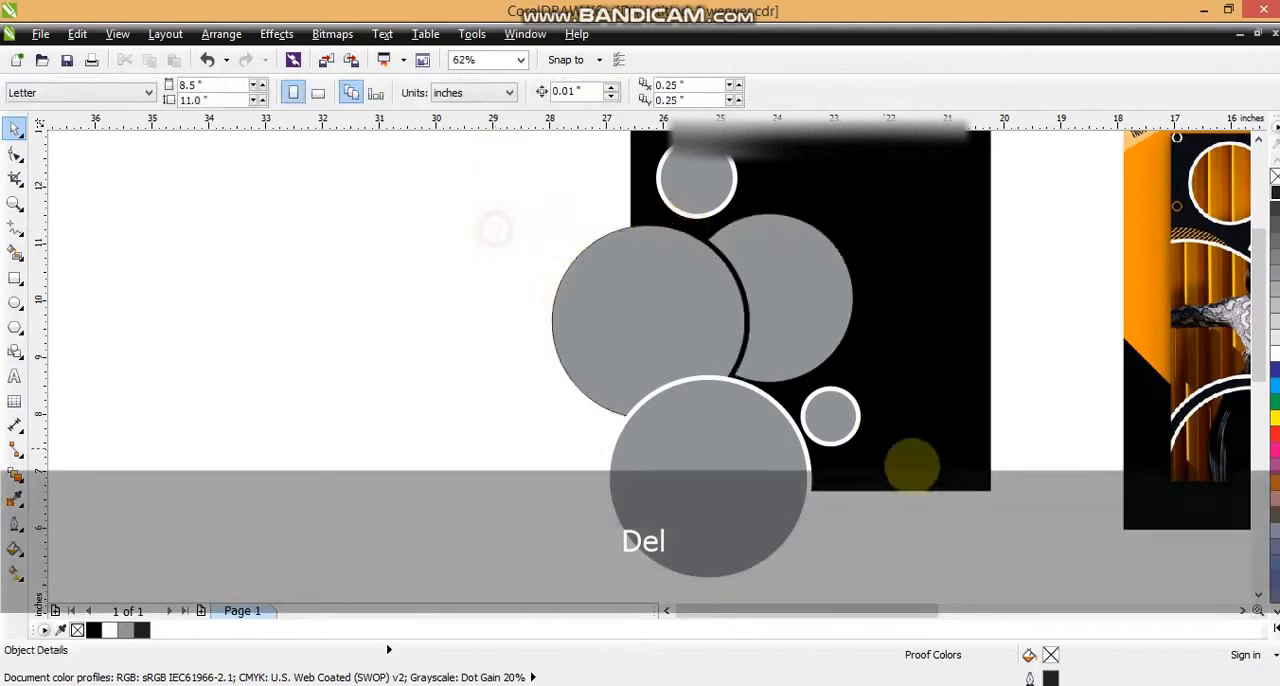
# Step: Add an enlarged concentric copy of the bottom circle, about 3.79 inches across
pyautogui.click(1242, 610)
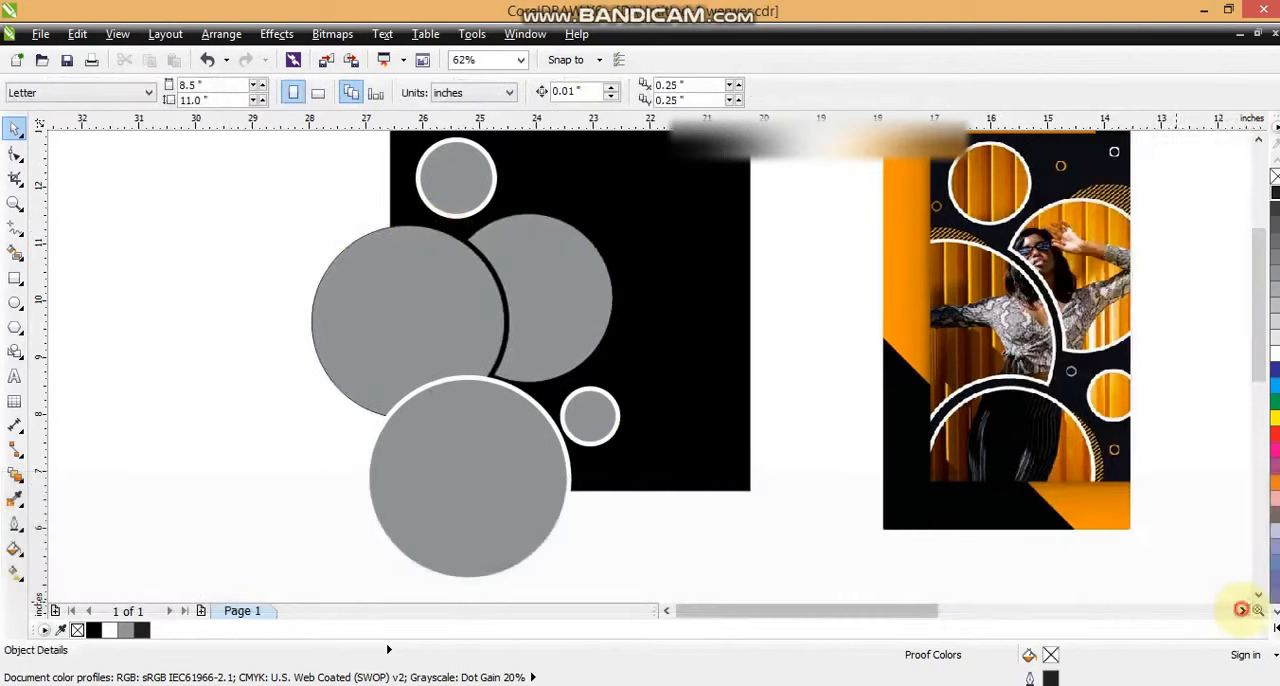
pyautogui.click(450, 398)
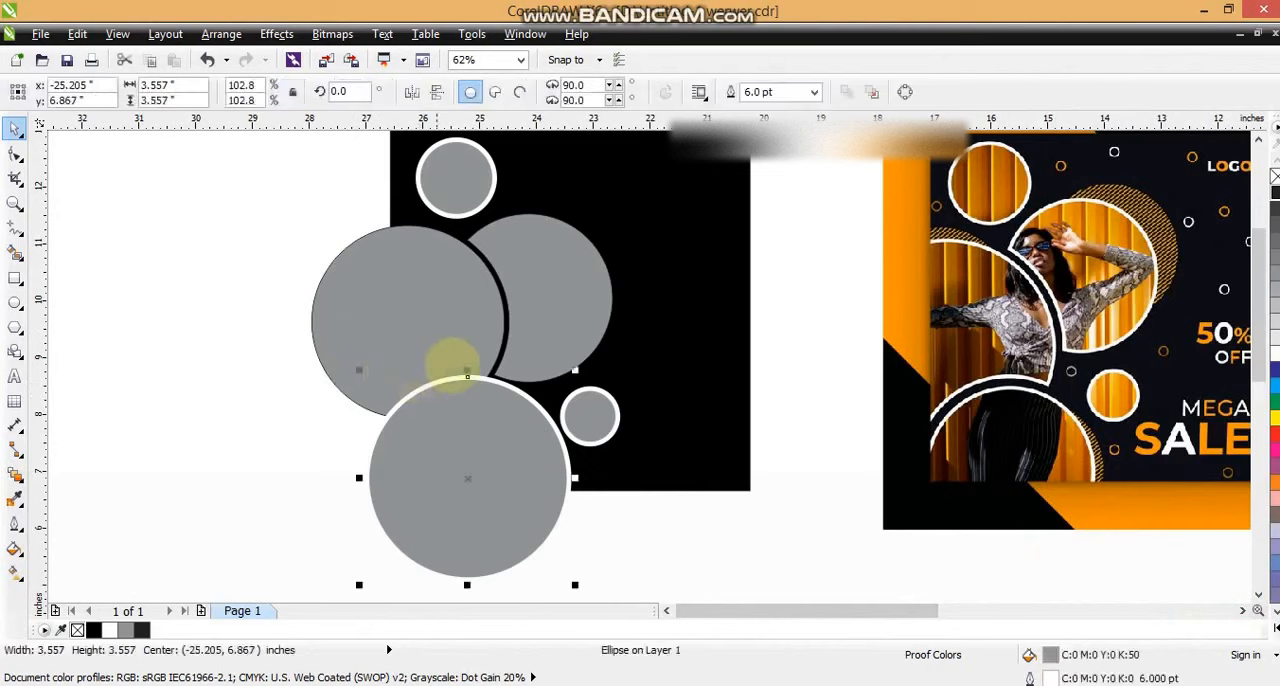
pyautogui.moveTo(575, 370); pyautogui.dragTo(581, 363)
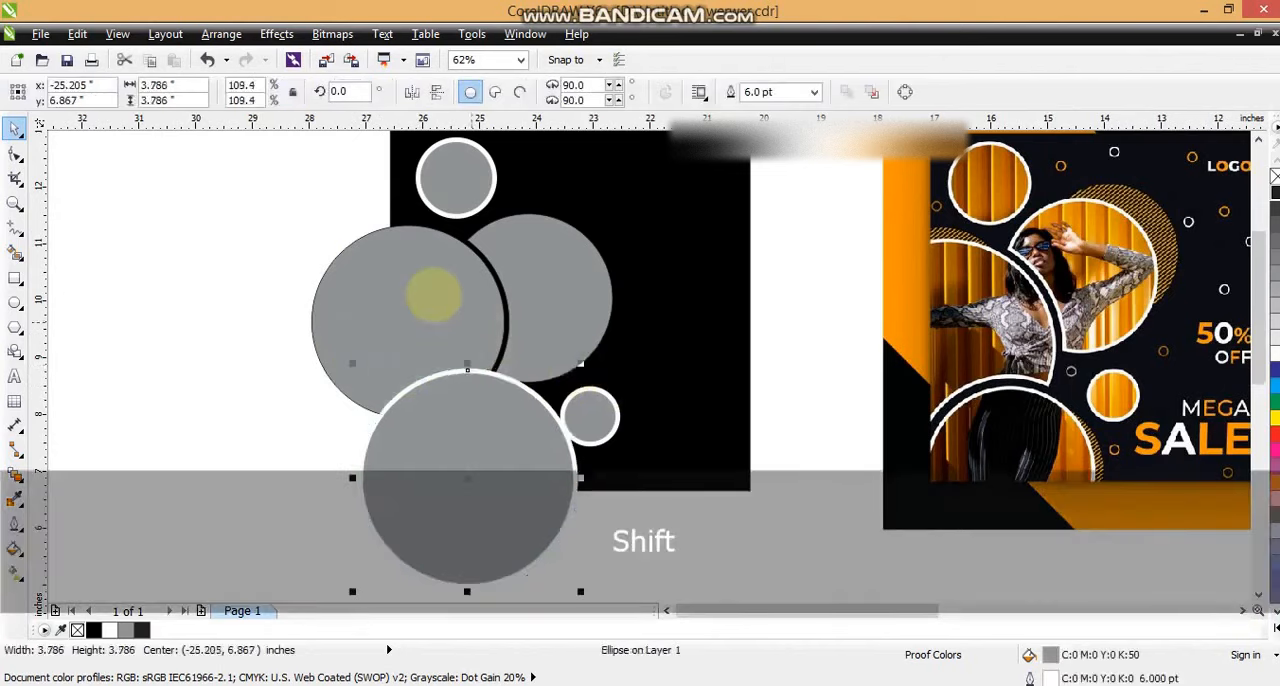
# Step: Trim the left circle with the enlarged bottom circle and delete that enlarged copy
pyautogui.keyDown('shift'); pyautogui.click(433, 295); pyautogui.keyUp('shift')
pyautogui.click(610, 92)
pyautogui.click(457, 471)
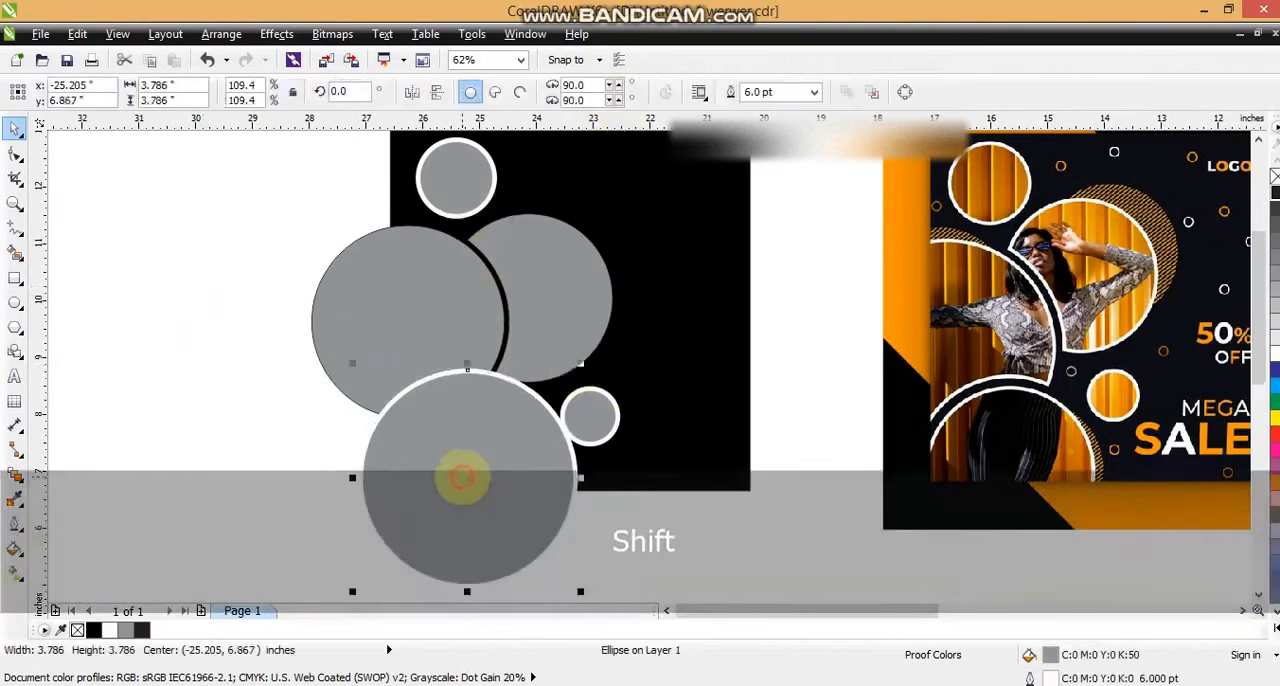
pyautogui.press('Delete')
# Step: Remove the outline from the bottom circle
pyautogui.click(478, 462)
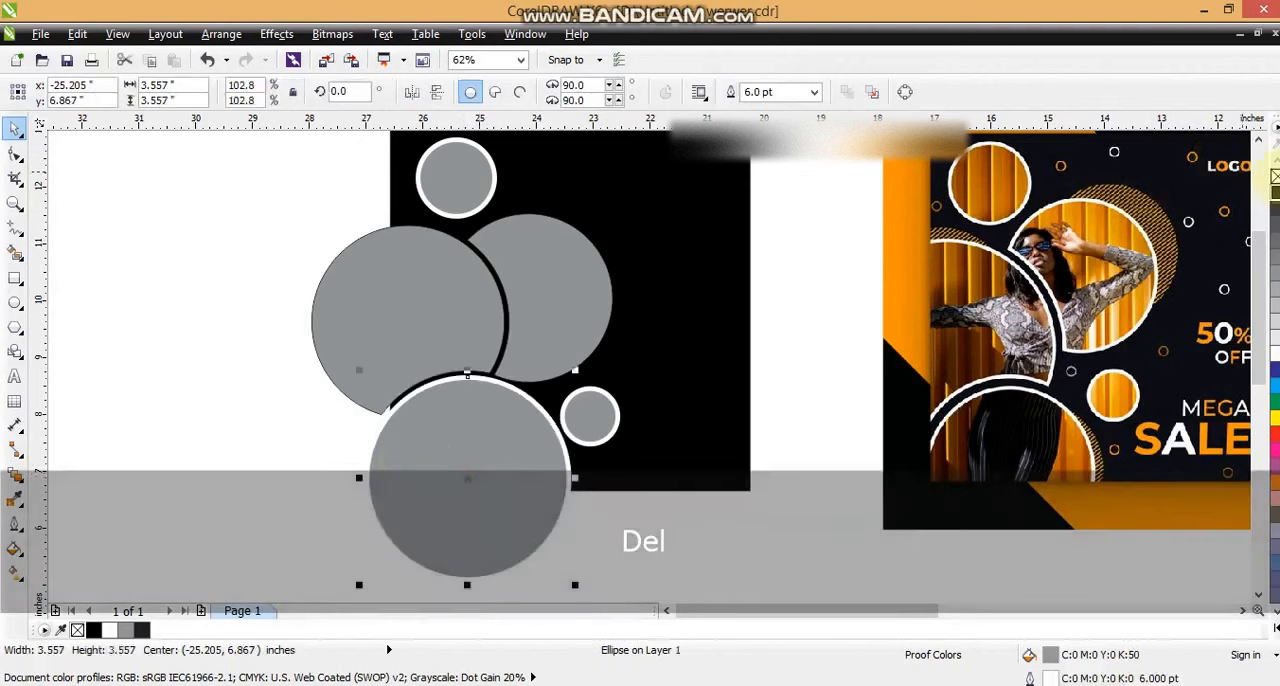
pyautogui.rightClick(1273, 176)
pyautogui.click(213, 238)
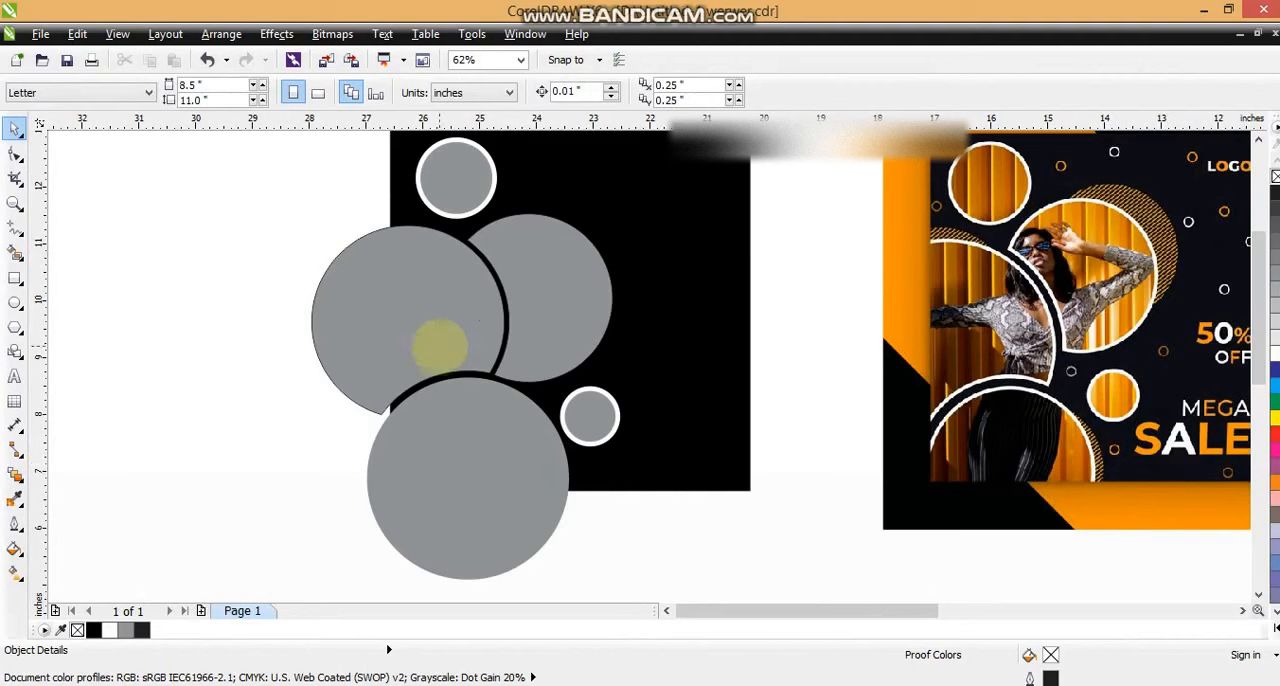
# Step: Nudge the trimmed right-hand circle slightly up and outward, and give all five circles a white 5 pt outline
pyautogui.click(437, 350)
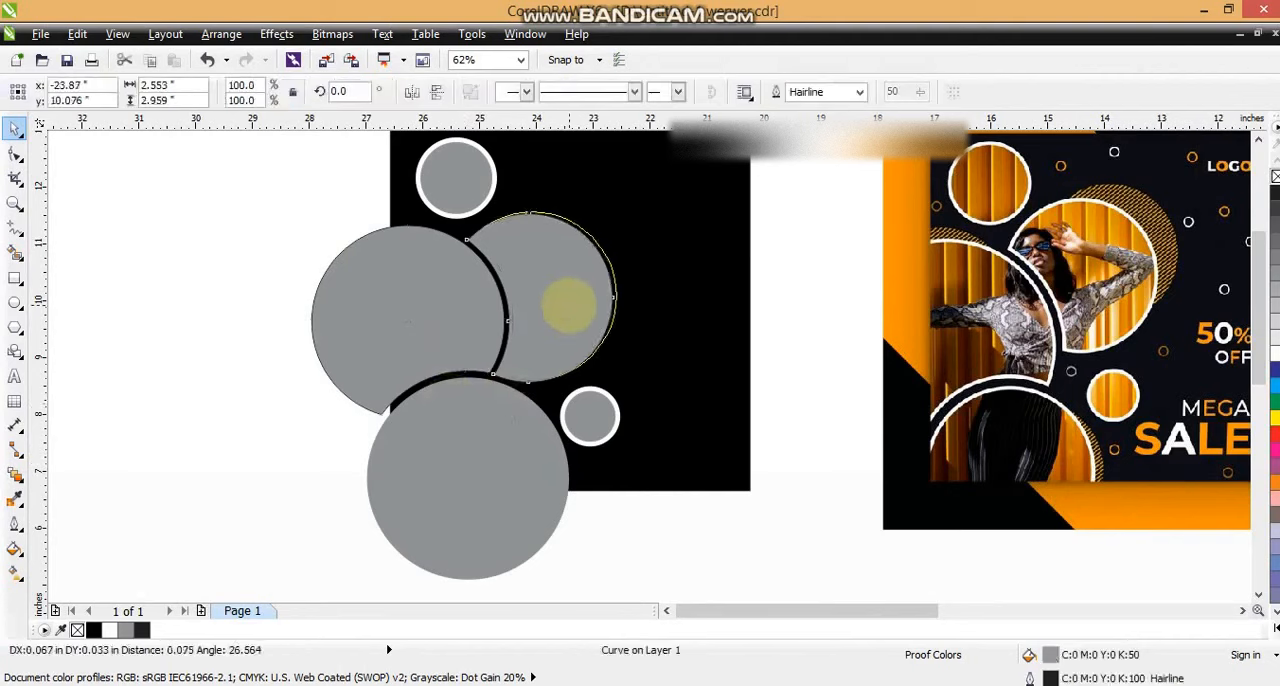
pyautogui.keyDown('shift'); pyautogui.click(414, 306); pyautogui.keyUp('shift')
pyautogui.keyDown('shift'); pyautogui.click(466, 417); pyautogui.keyUp('shift')
pyautogui.keyDown('shift'); pyautogui.click(605, 418); pyautogui.keyUp('shift')
pyautogui.keyDown('shift'); pyautogui.click(455, 184); pyautogui.keyUp('shift')
pyautogui.click(15, 522)
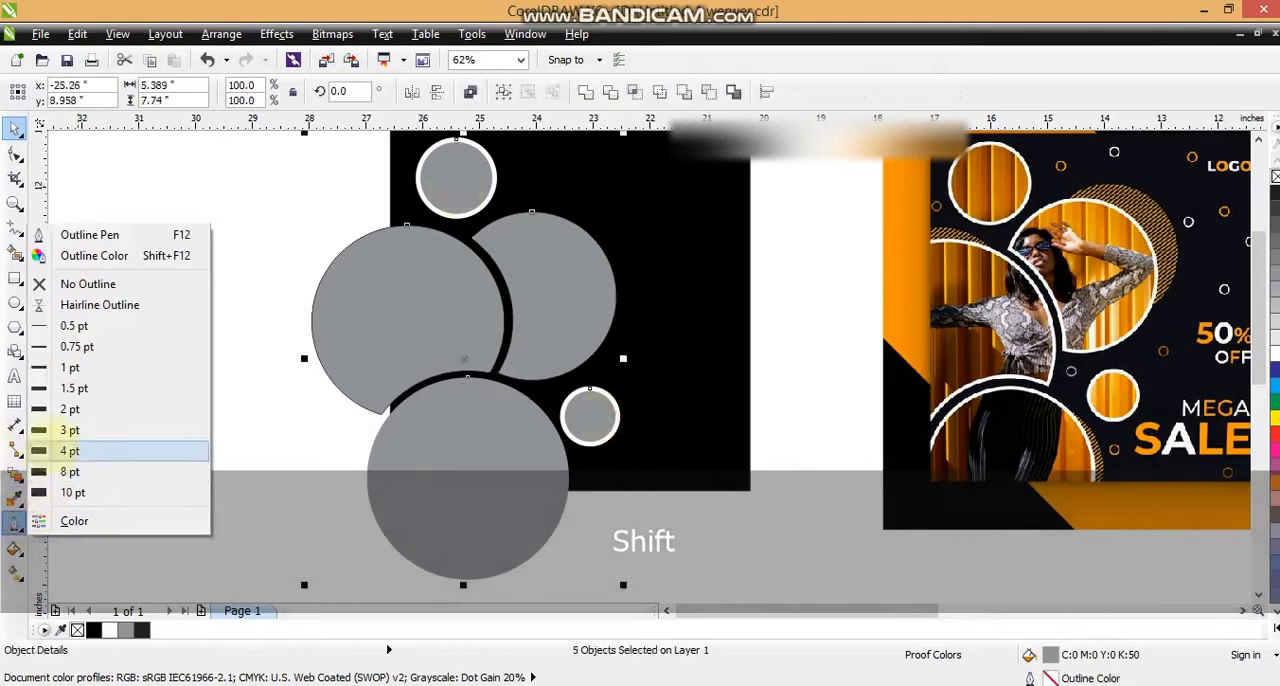
pyautogui.click(105, 230)
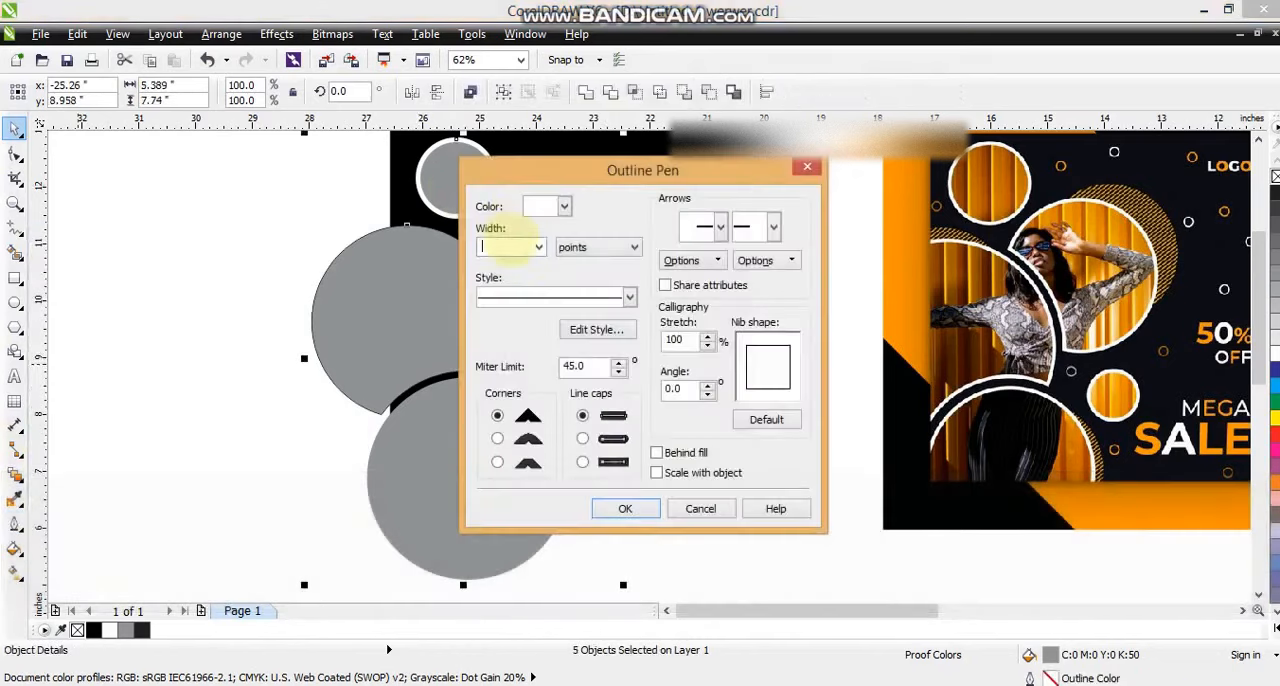
pyautogui.press('Return')
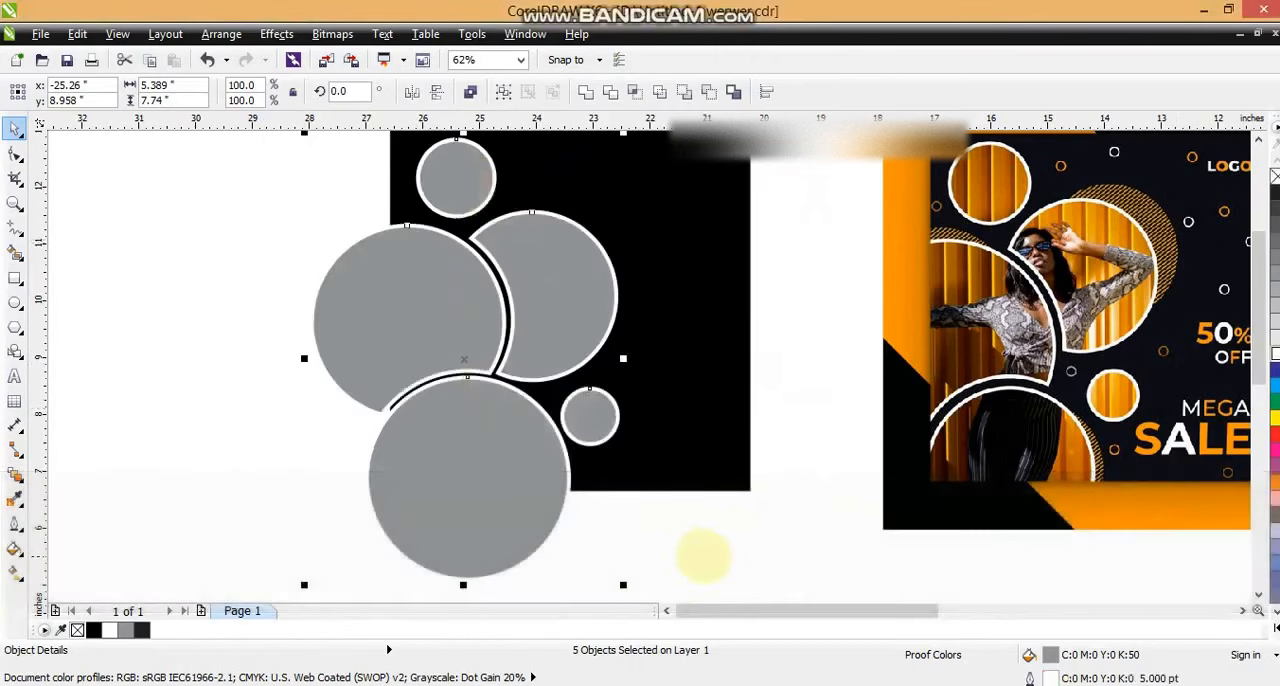
pyautogui.click(704, 556)
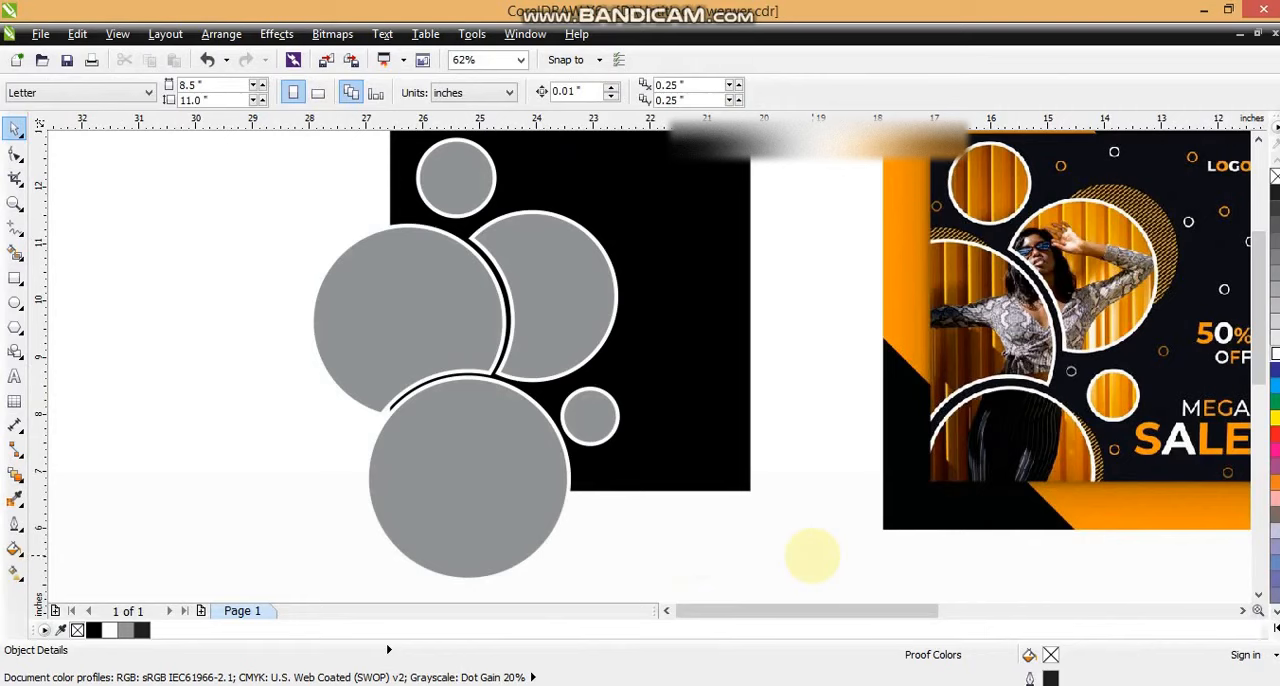
# Step: Apply a uniform transparency of 50 to the five circles
pyautogui.press('F3')
pyautogui.moveTo(1225, 415); pyautogui.dragTo(471, 406)
pyautogui.hotkey('ctrl', 'a')
pyautogui.hotkey('shift', 'F2')
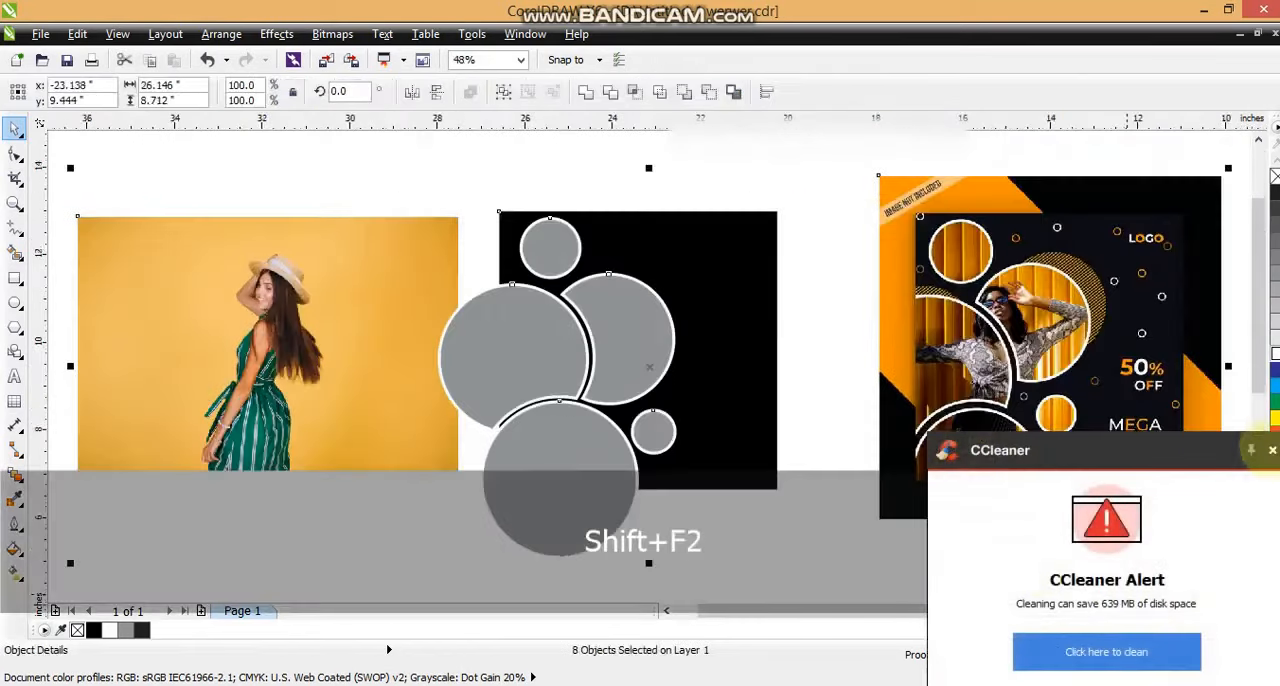
pyautogui.press('Escape')
pyautogui.click(526, 351)
pyautogui.keyDown('shift'); pyautogui.click(626, 338); pyautogui.keyUp('shift')
pyautogui.keyDown('shift'); pyautogui.click(590, 444); pyautogui.keyUp('shift')
pyautogui.keyDown('shift'); pyautogui.click(654, 430); pyautogui.keyUp('shift')
pyautogui.keyDown('shift'); pyautogui.click(550, 246); pyautogui.keyUp('shift')
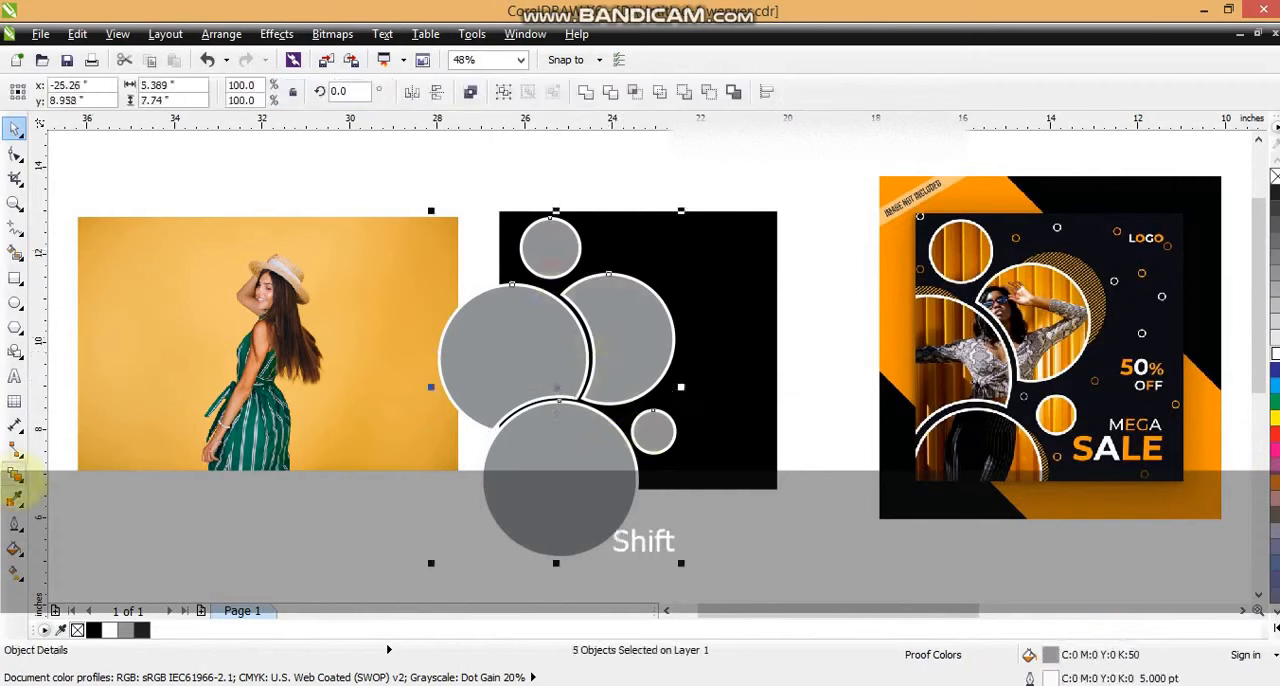
pyautogui.click(15, 476)
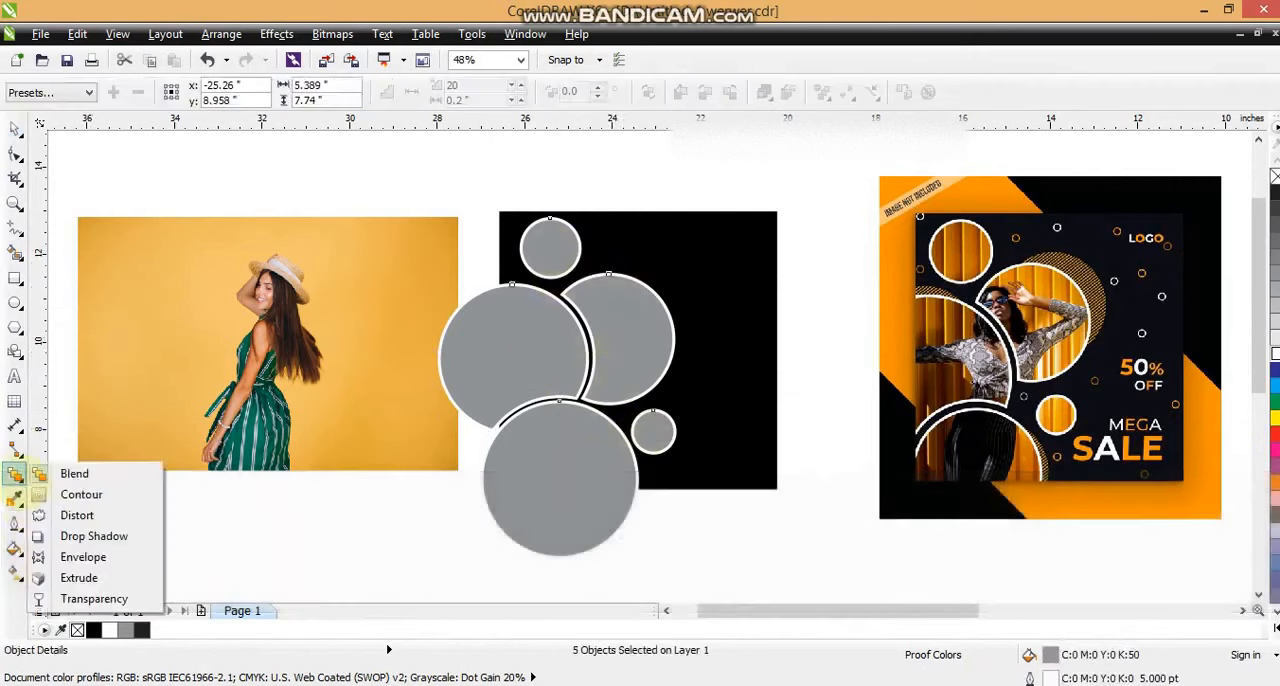
pyautogui.click(94, 598)
pyautogui.click(131, 92)
pyautogui.click(112, 130)
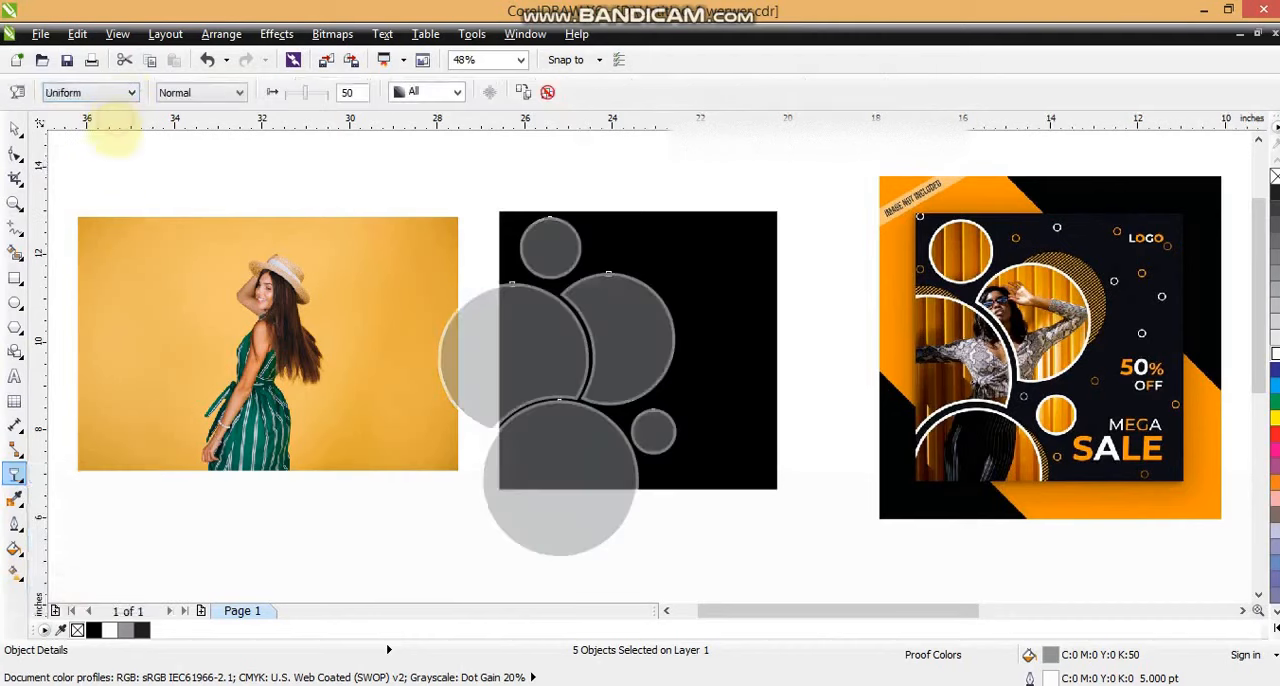
# Step: Move the photo of the woman onto the design and bring it forward, between the black square and the circles
pyautogui.click(14, 129)
pyautogui.moveTo(236, 294); pyautogui.dragTo(443, 319)
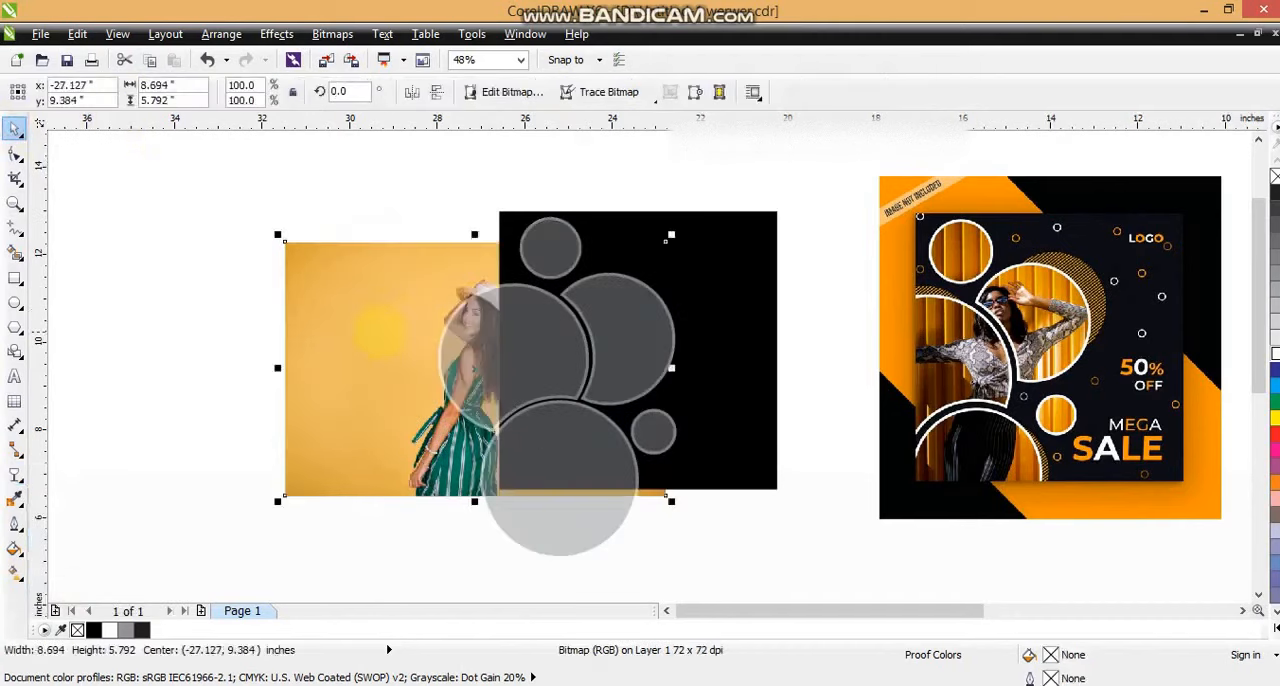
pyautogui.hotkey('ctrl', 'pageup')
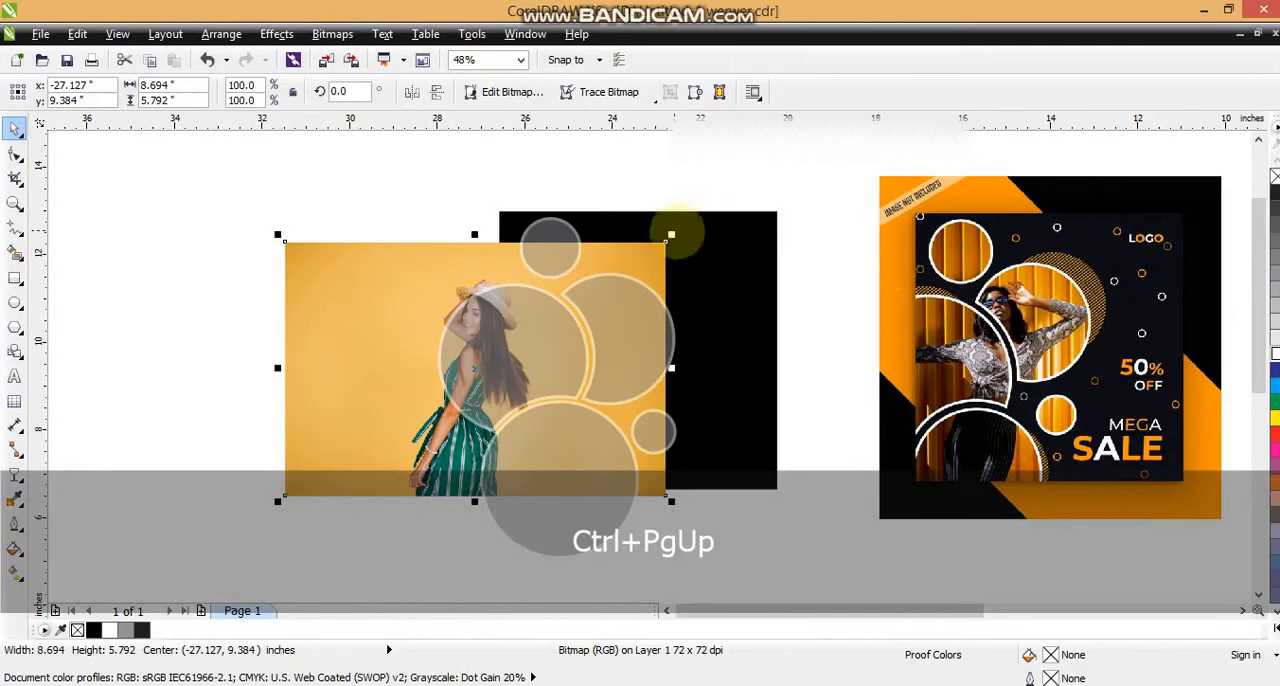
# Step: Enlarge the photo to about 11.21 by 7.47 inches and position it so the woman spans the overlapping circles
pyautogui.moveTo(671, 235); pyautogui.dragTo(748, 187)
pyautogui.moveTo(350, 290); pyautogui.dragTo(398, 360)
pyautogui.moveTo(376, 363); pyautogui.dragTo(402, 370)
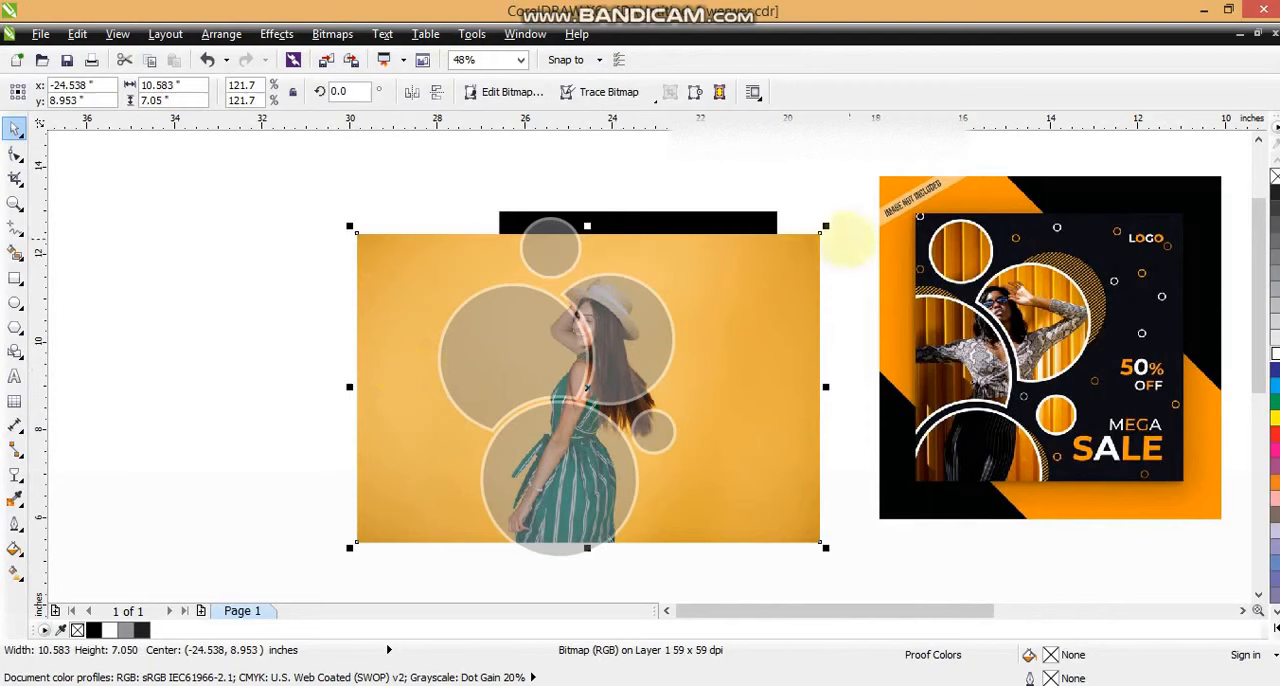
pyautogui.moveTo(825, 227); pyautogui.dragTo(850, 205)
pyautogui.moveTo(794, 289); pyautogui.dragTo(792, 296)
# Step: Combine the five circles into one object and PowerClip the photo inside it
pyautogui.moveTo(346, 185); pyautogui.dragTo(709, 557)
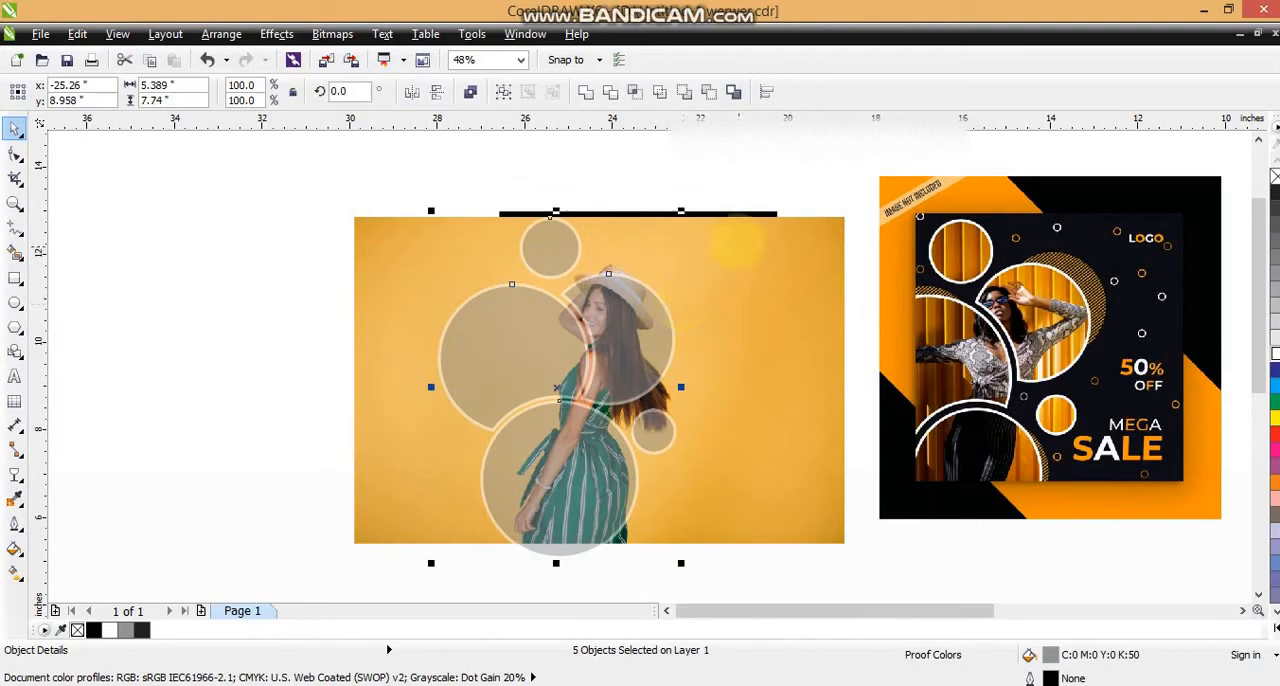
pyautogui.click(584, 91)
pyautogui.click(380, 222)
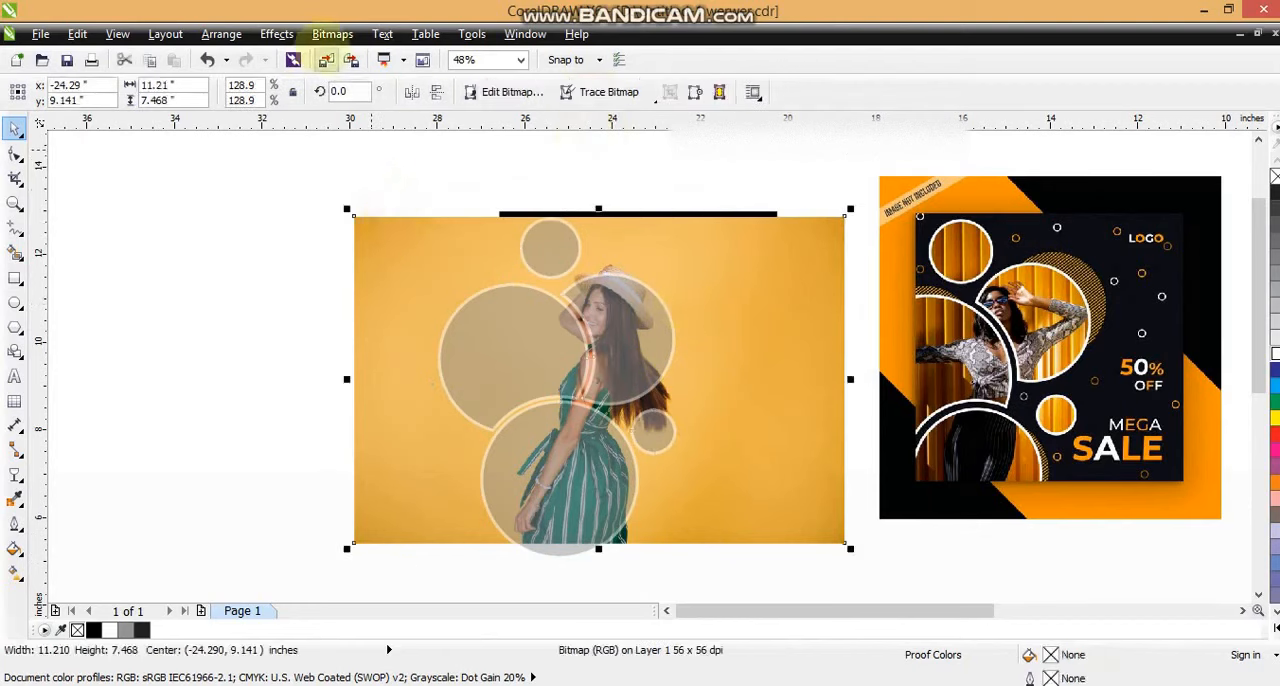
pyautogui.moveTo(400, 299)
pyautogui.click(476, 305)
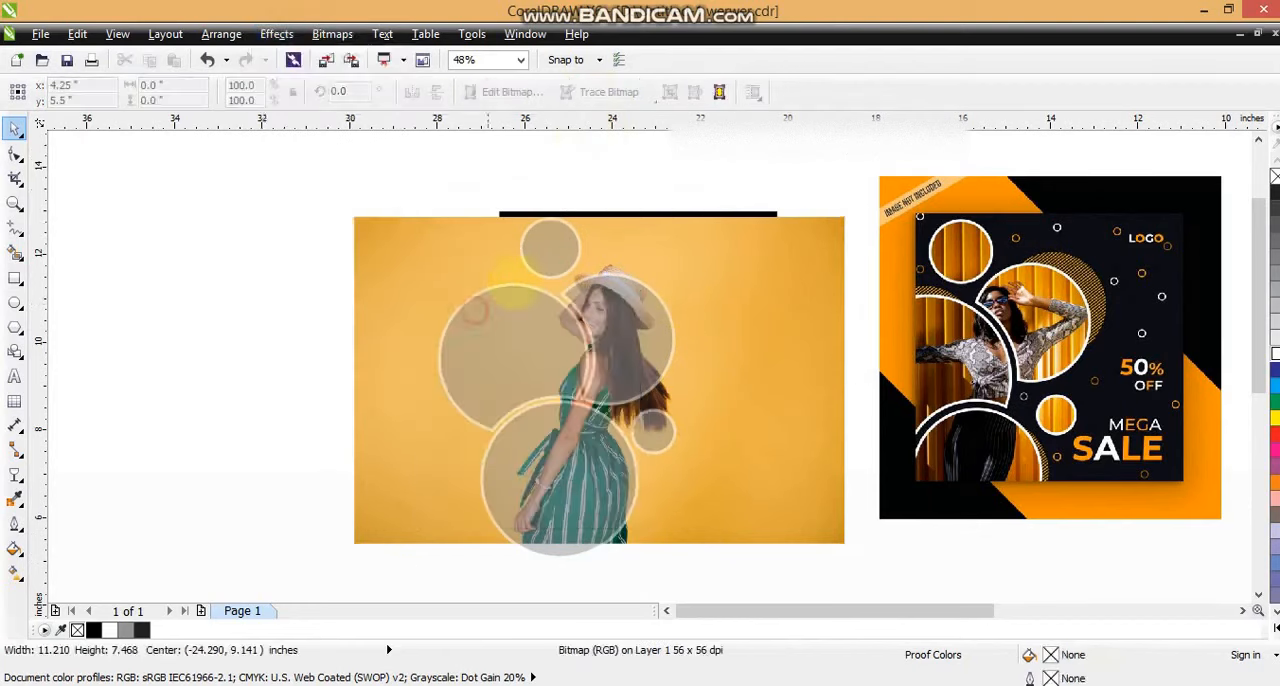
pyautogui.click(547, 254)
pyautogui.click(355, 262)
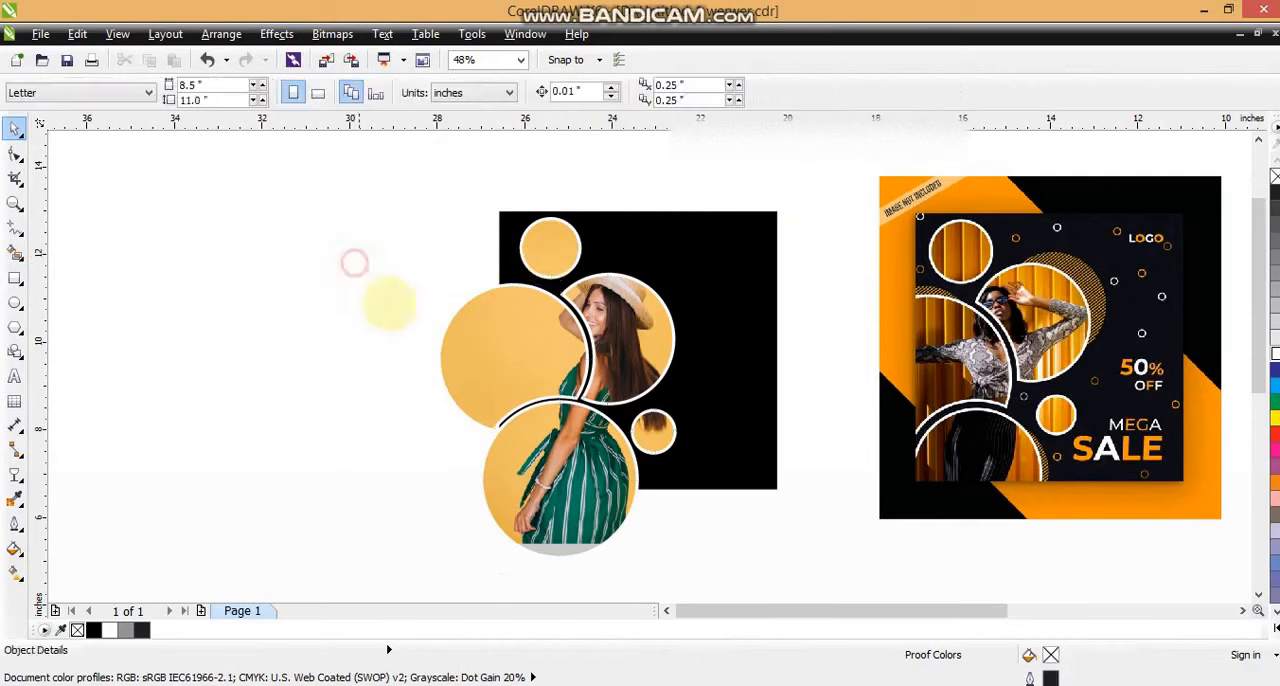
pyautogui.click(14, 203)
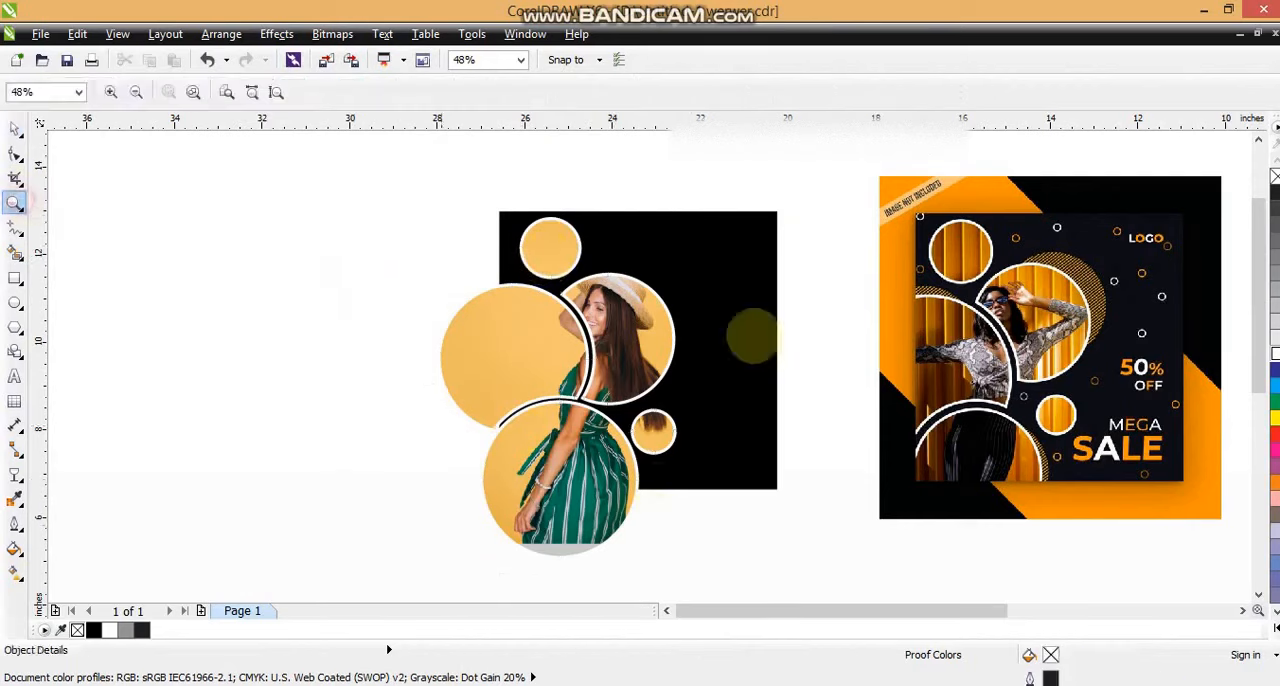
# Step: Draw a circle about 2.96 inches across and place it in the empty area beside the black square
pyautogui.moveTo(457, 148); pyautogui.dragTo(1128, 520)
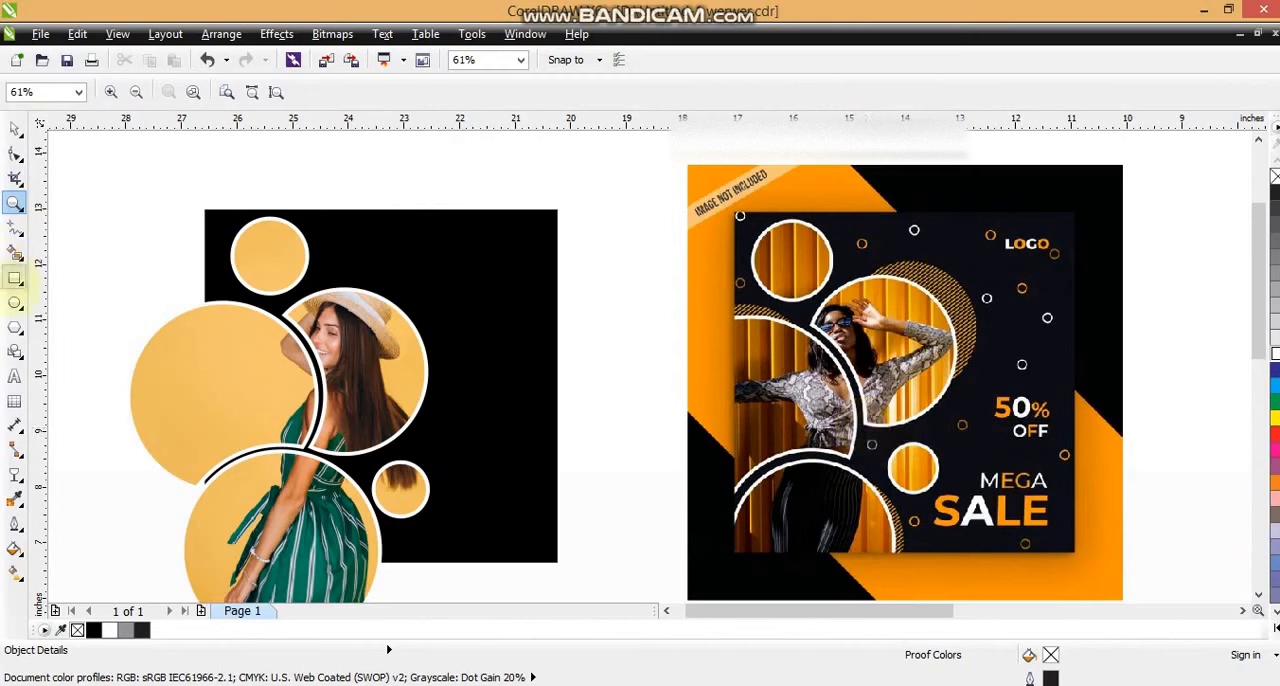
pyautogui.click(15, 302)
pyautogui.moveTo(380, 152); pyautogui.dragTo(550, 320)
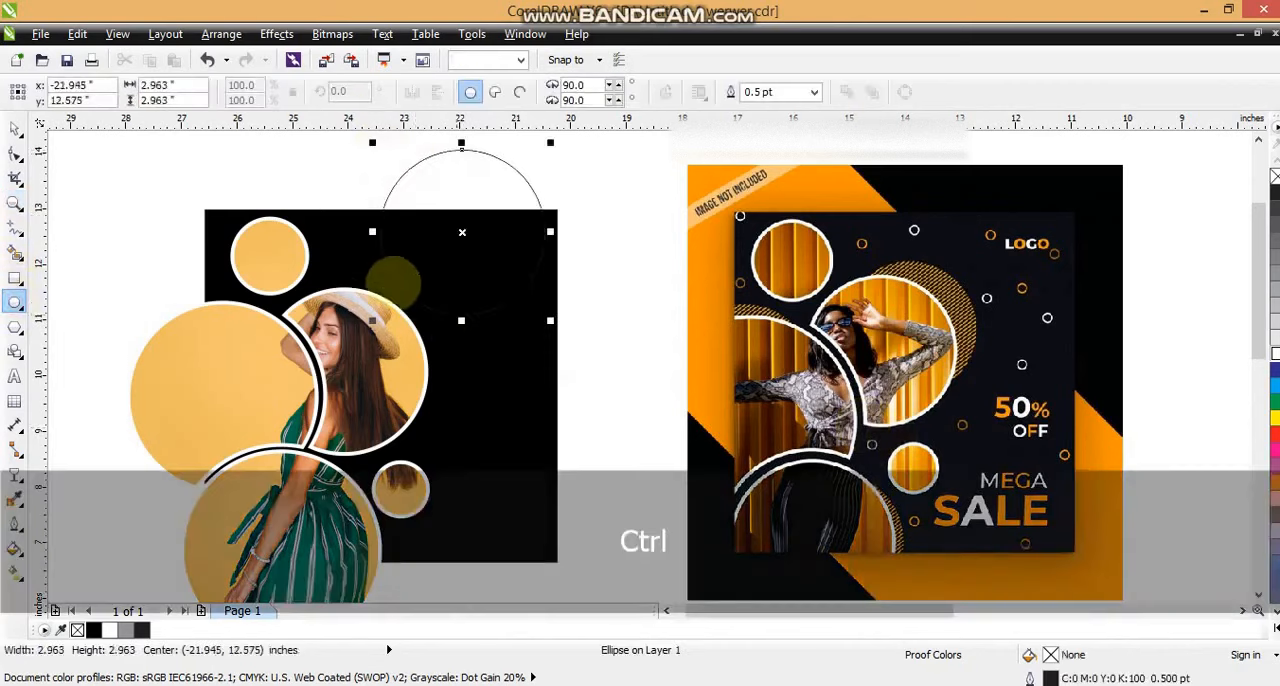
pyautogui.press('space')
pyautogui.click(667, 610)
pyautogui.click(667, 610)
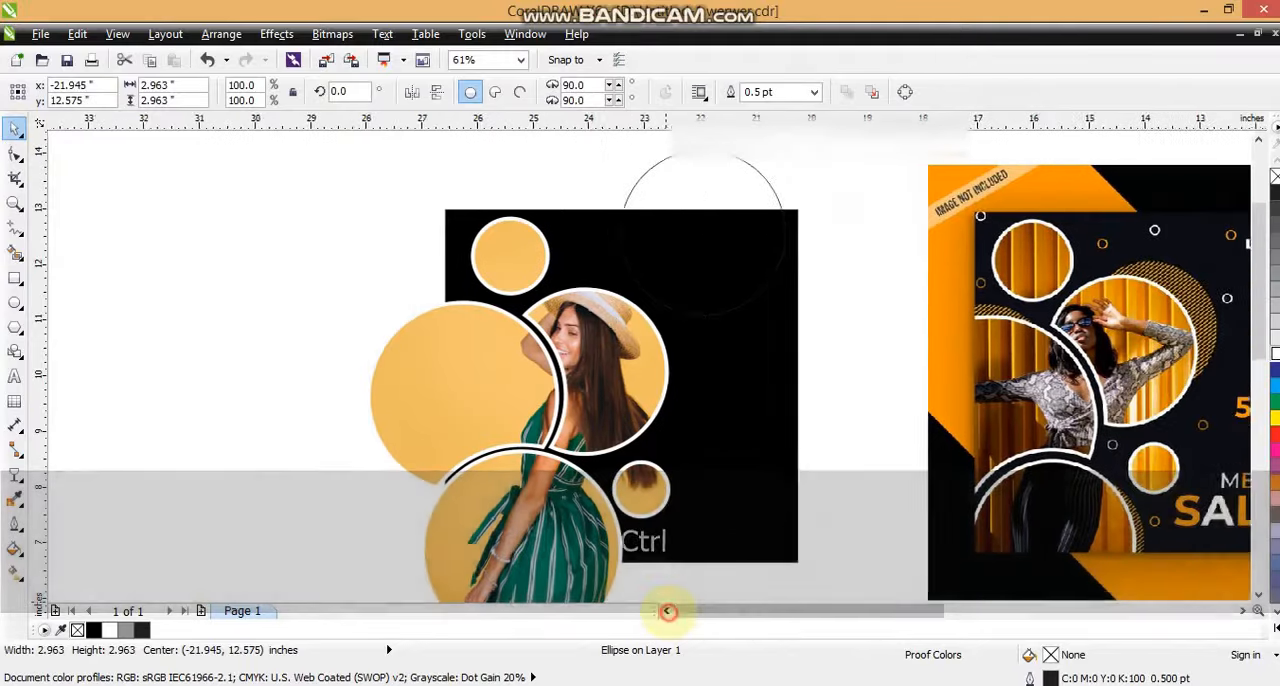
pyautogui.click(667, 610)
pyautogui.moveTo(825, 233); pyautogui.dragTo(262, 283)
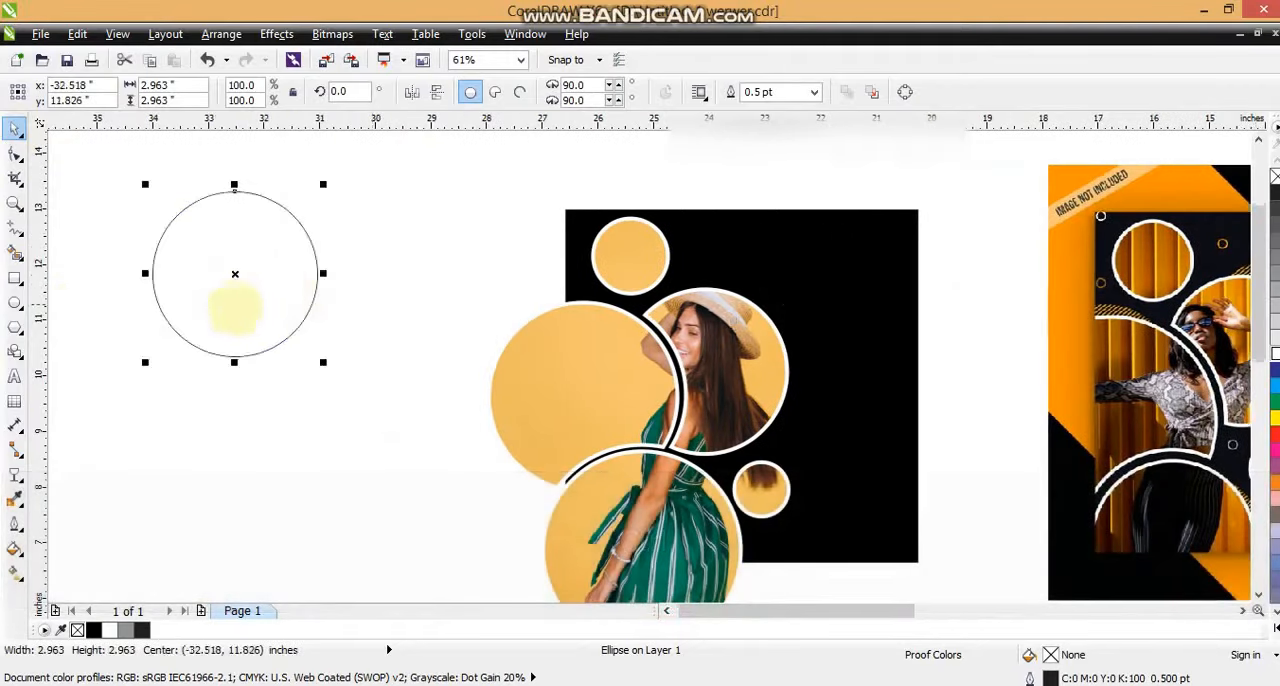
# Step: Draw a vertical line about 3.61 inches long beside the circle, with a 2 pt outline coloured C0 M20 Y100 K0
pyautogui.click(12, 229)
pyautogui.moveTo(82, 186); pyautogui.dragTo(82, 401)
pyautogui.click(15, 500)
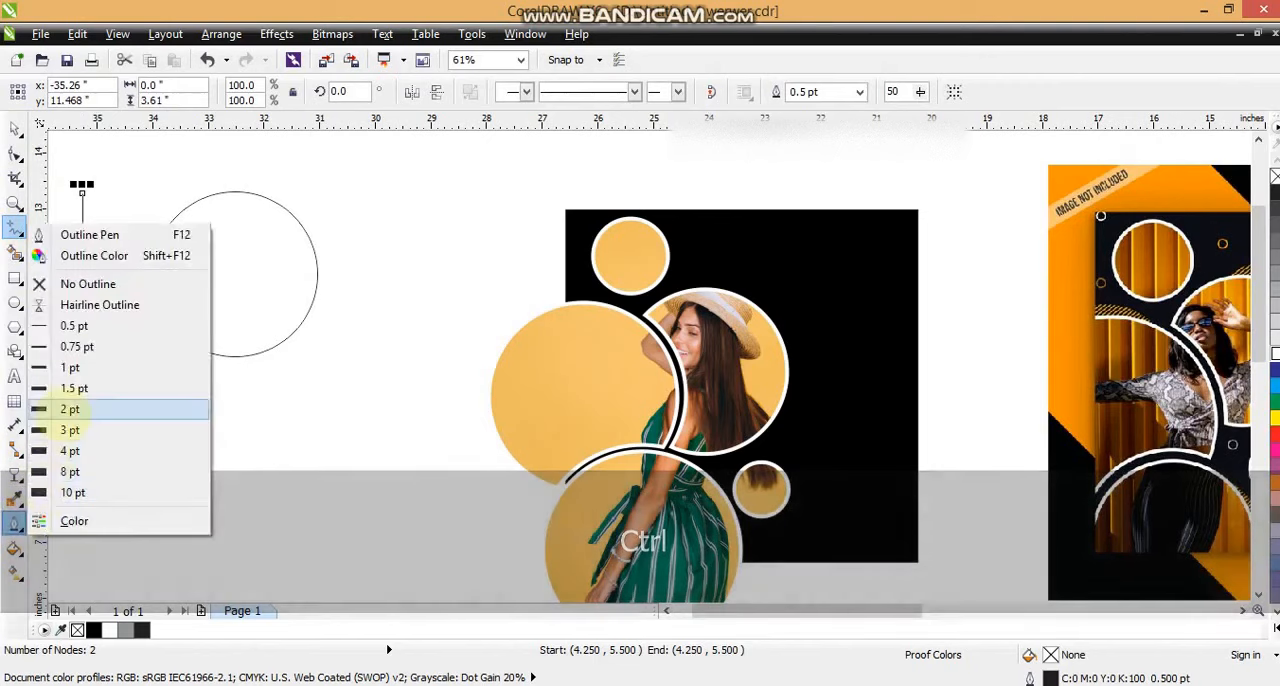
pyautogui.click(66, 406)
pyautogui.click(14, 129)
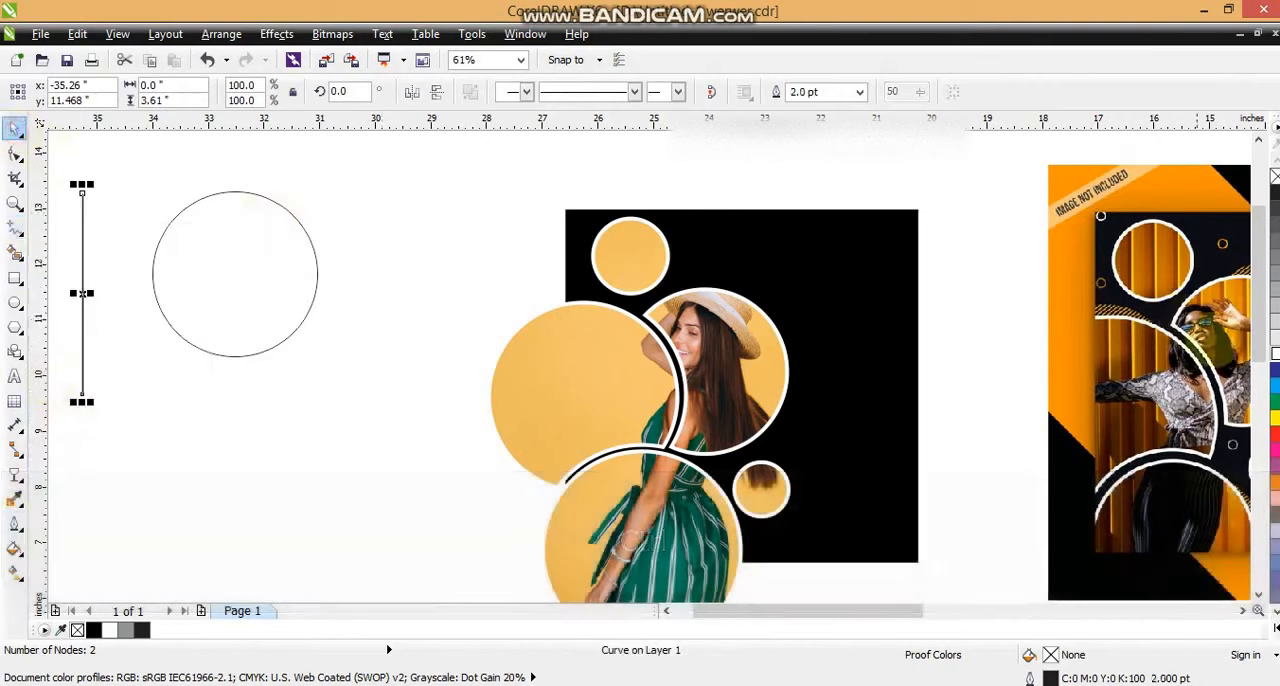
pyautogui.rightClick(1272, 482)
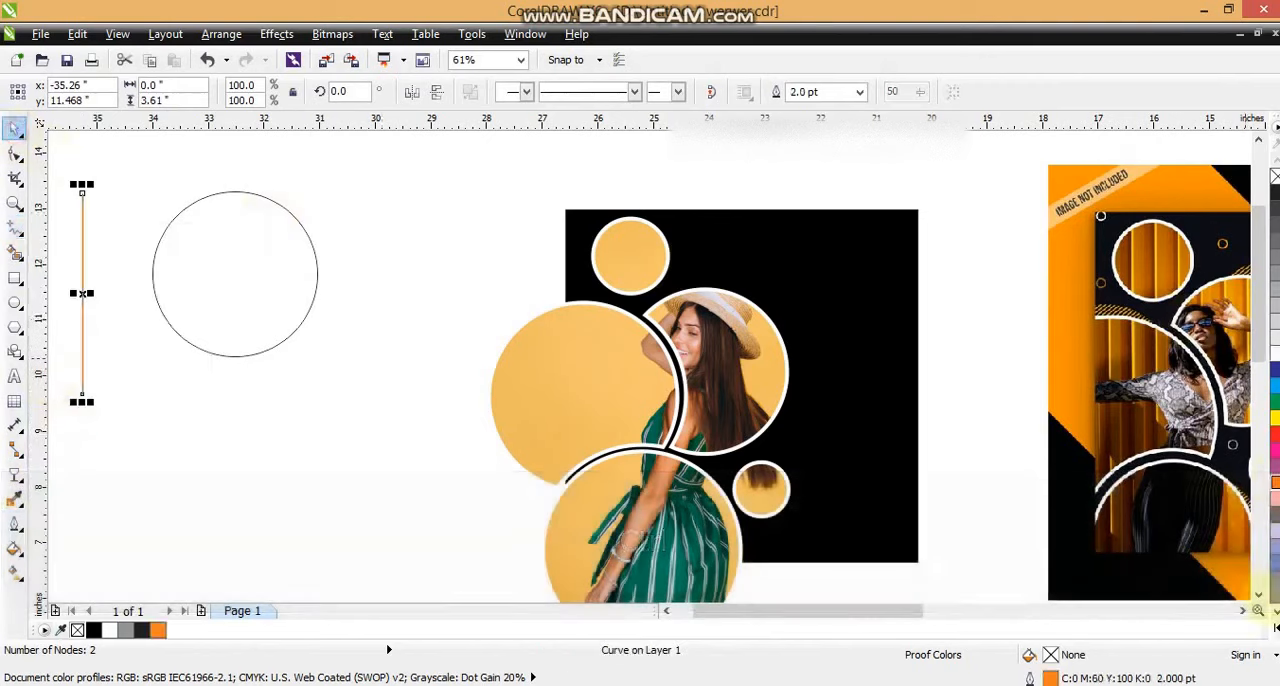
pyautogui.click(1260, 610)
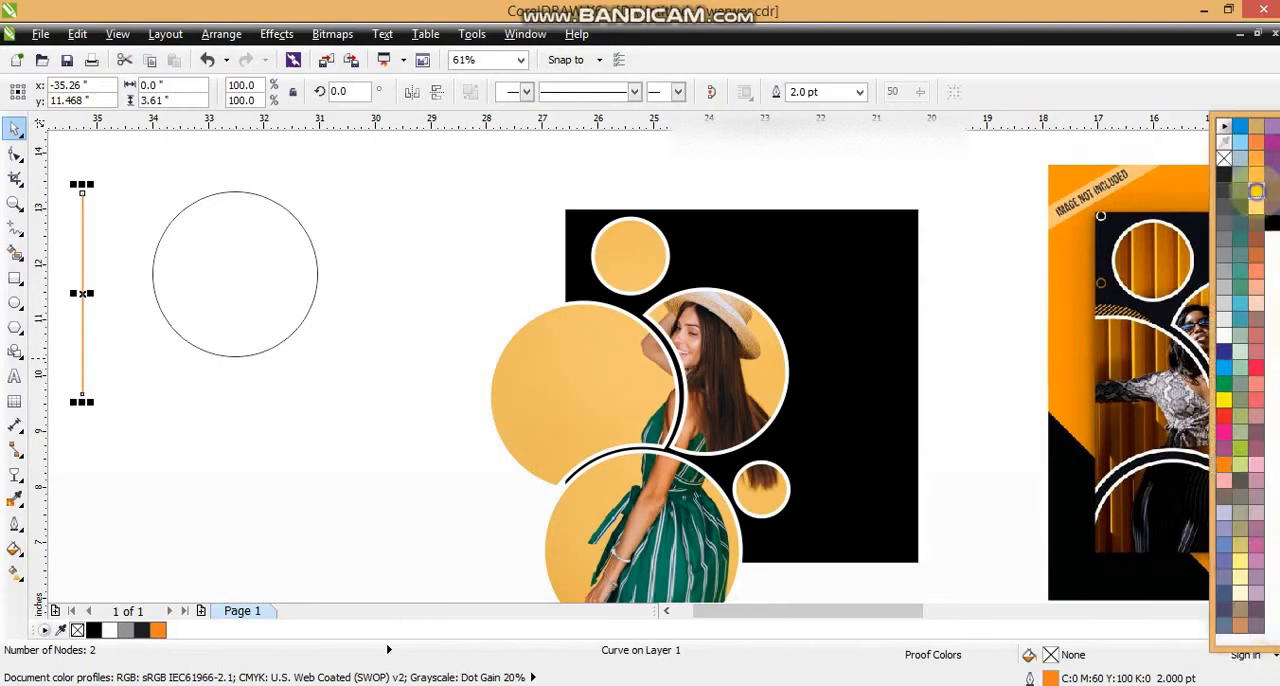
pyautogui.rightClick(1256, 190)
# Step: Repeat the yellow line at even, narrow spacing into a row of 33 stripes and combine them into one object
pyautogui.moveTo(84, 265); pyautogui.dragTo(90, 266)
pyautogui.hotkey('ctrl', 'r')
pyautogui.hotkey('ctrl', 'r')
pyautogui.hotkey('ctrl', 'r')
pyautogui.hotkey('ctrl', 'r')
pyautogui.hotkey('ctrl', 'r')
pyautogui.hotkey('ctrl', 'r')
pyautogui.hotkey('ctrl', 'r')
pyautogui.hotkey('ctrl', 'r')
pyautogui.hotkey('ctrl', 'r')
pyautogui.hotkey('ctrl', 'r')
pyautogui.hotkey('ctrl', 'r')
pyautogui.hotkey('ctrl', 'r')
pyautogui.hotkey('ctrl', 'r')
pyautogui.hotkey('ctrl', 'r')
pyautogui.hotkey('ctrl', 'r')
pyautogui.hotkey('ctrl', 'r')
pyautogui.hotkey('ctrl', 'r')
pyautogui.hotkey('ctrl', 'r')
pyautogui.hotkey('ctrl', 'r')
pyautogui.hotkey('ctrl', 'r')
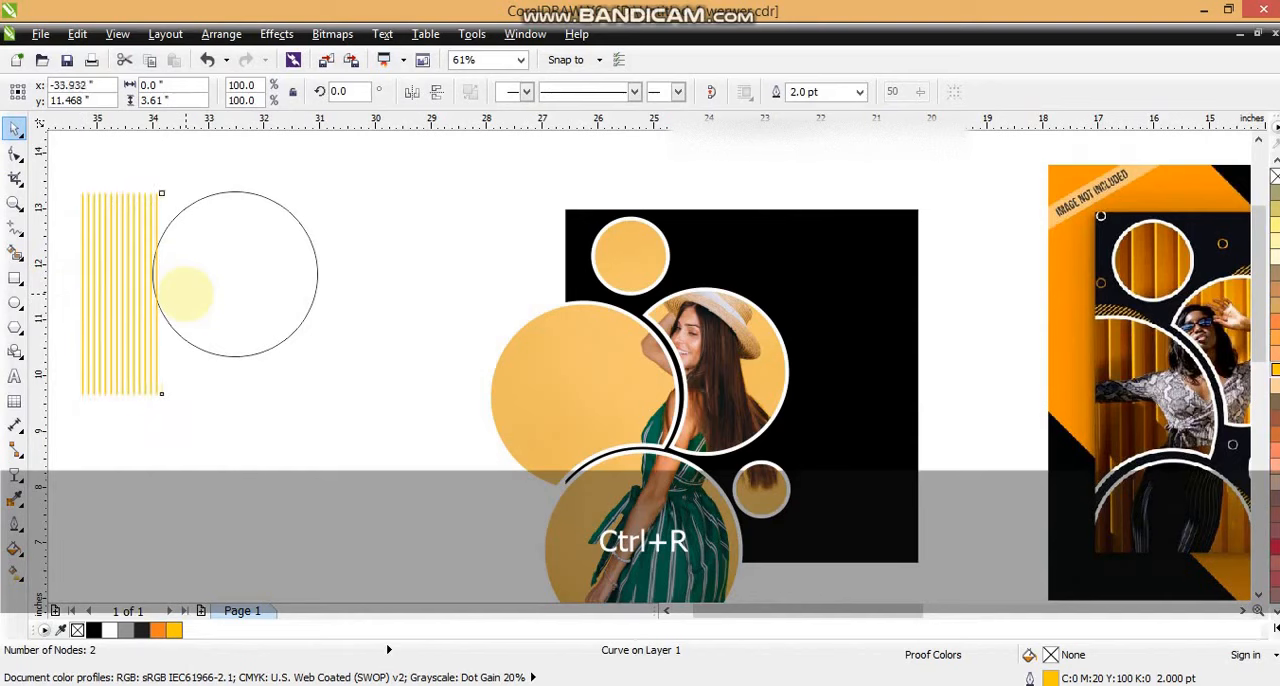
pyautogui.moveTo(72, 182); pyautogui.dragTo(276, 456)
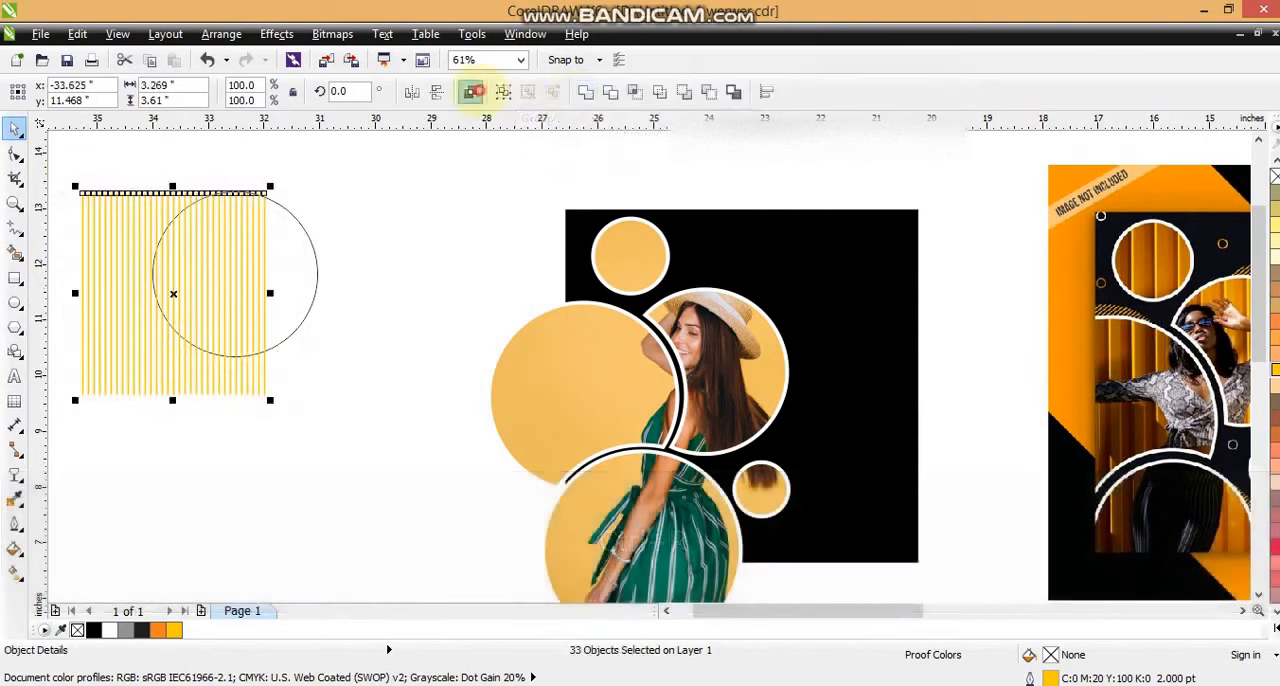
pyautogui.click(470, 91)
# Step: Centre the stripes on the empty circle and PowerClip them inside it
pyautogui.keyDown('shift'); pyautogui.click(288, 213); pyautogui.keyUp('shift')
pyautogui.press('e')
pyautogui.click(357, 208)
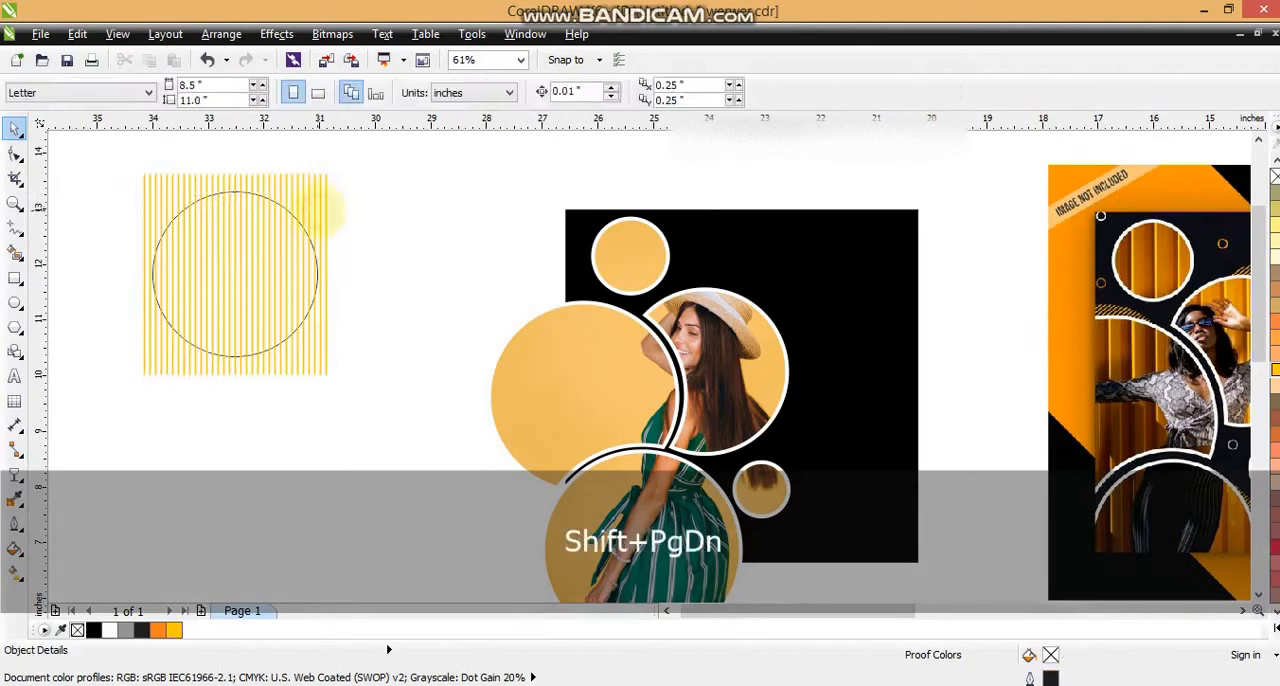
pyautogui.click(321, 207)
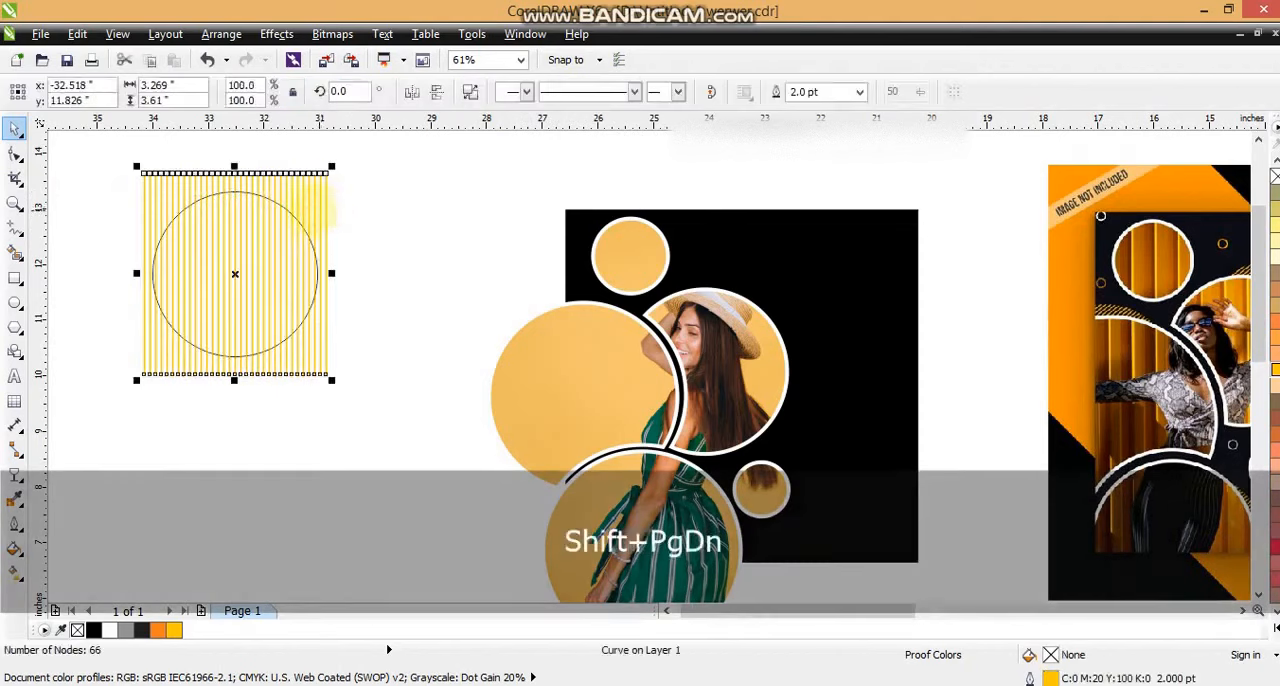
pyautogui.press('w')
pyautogui.click(268, 200)
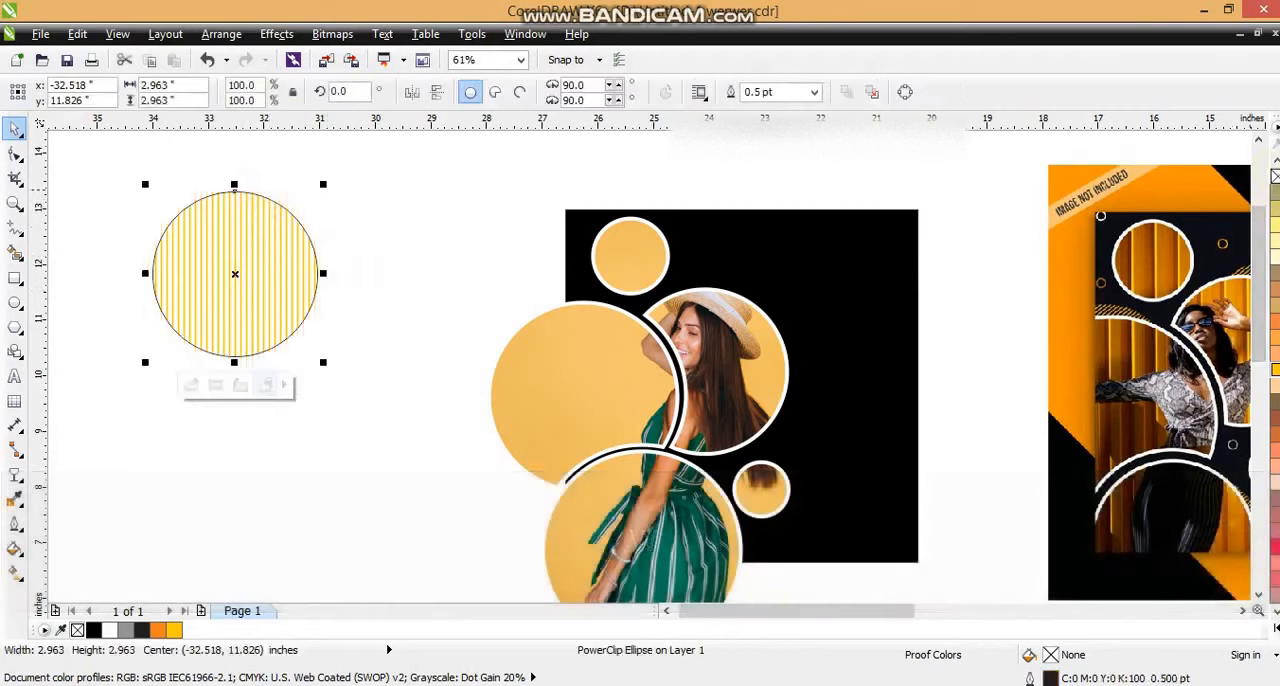
# Step: Move the striped circle over the photo circle with the woman's face, remove its outline, and rotate it to about 323.8 degrees
pyautogui.moveTo(230, 258); pyautogui.dragTo(768, 334)
pyautogui.click(795, 325)
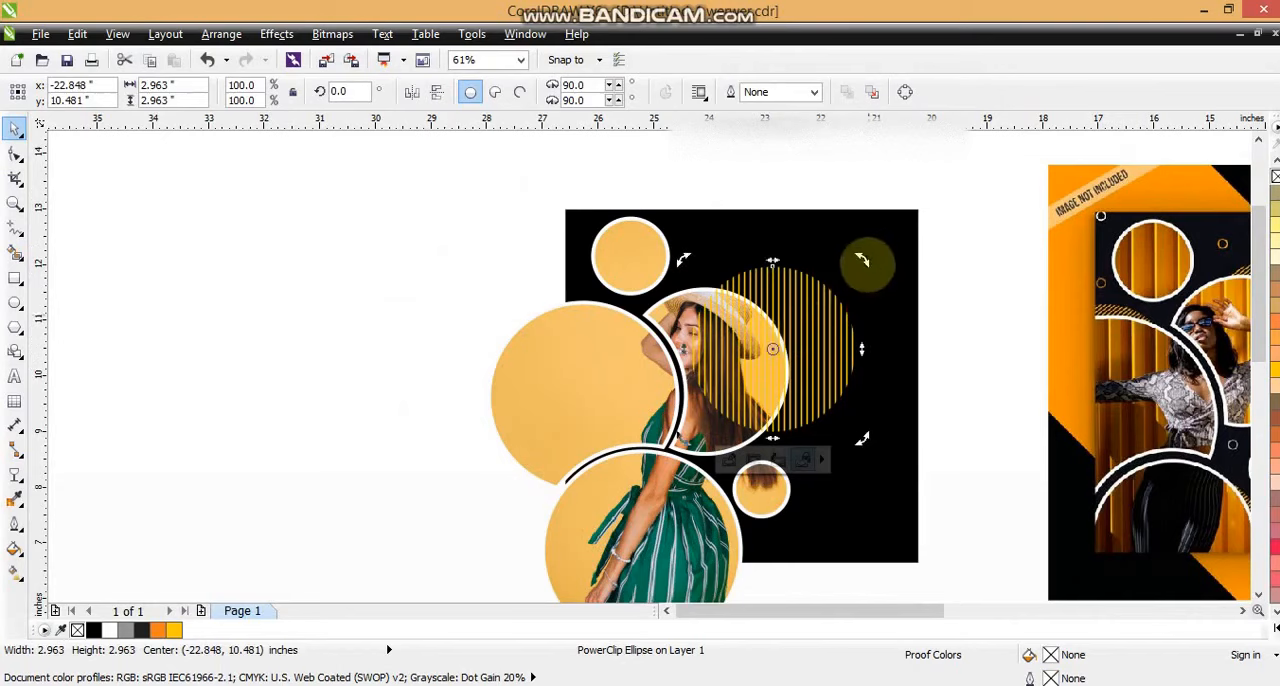
pyautogui.moveTo(863, 261); pyautogui.dragTo(800, 350)
# Step: Scale the striped circle down to about 2.52 inches and order it behind the photo circles but above the black square
pyautogui.keyDown('shift'); pyautogui.click(1051, 289); pyautogui.keyUp('shift')
pyautogui.hotkey('shift', 'F2')
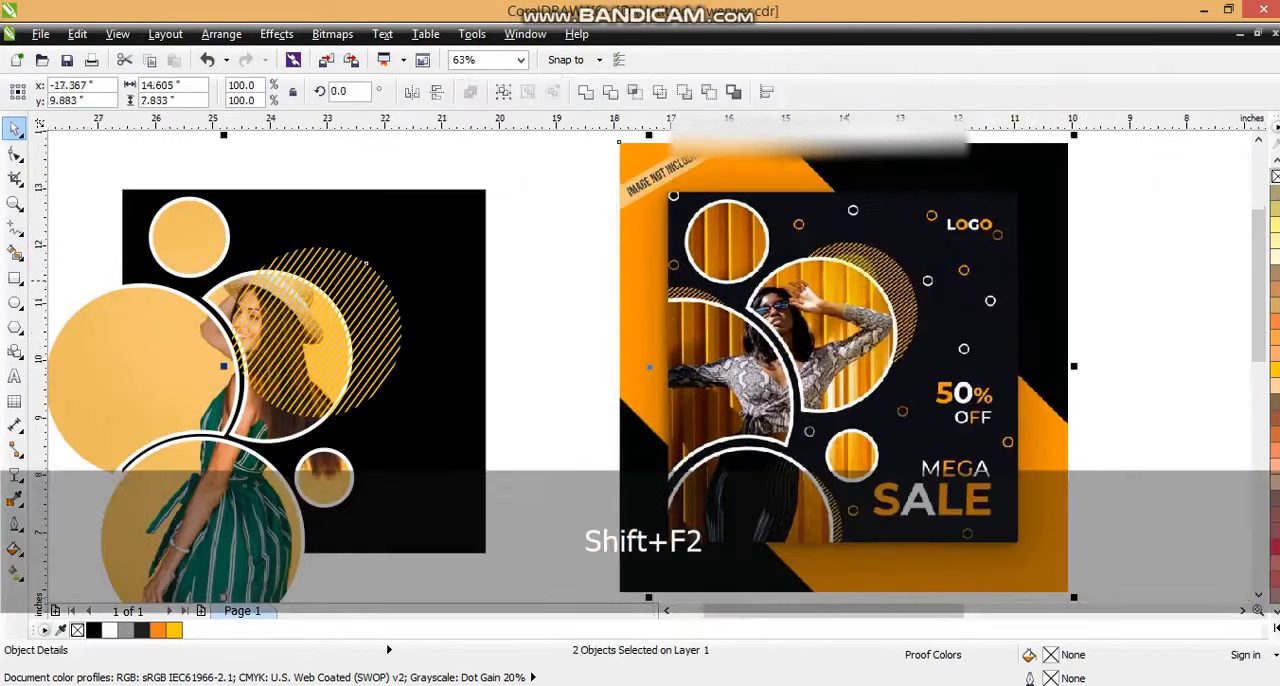
pyautogui.press('Escape')
pyautogui.click(371, 290)
pyautogui.moveTo(407, 241); pyautogui.dragTo(365, 285)
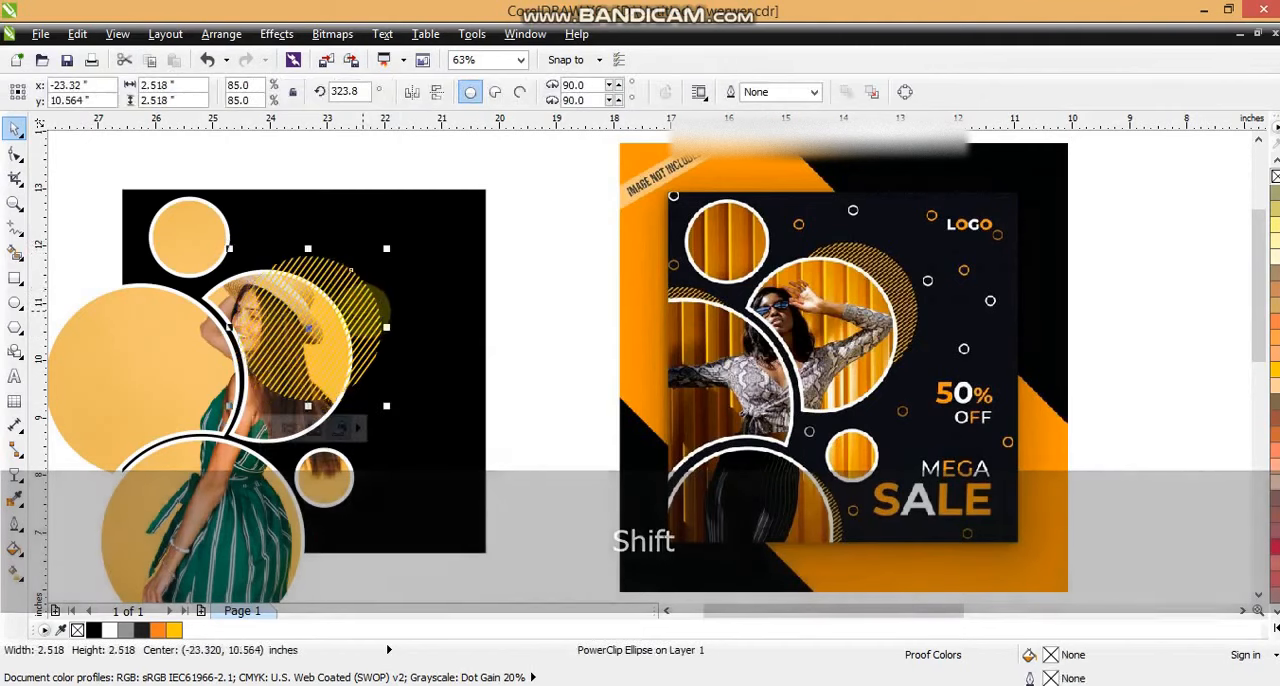
pyautogui.hotkey('ctrl', 'pageup')
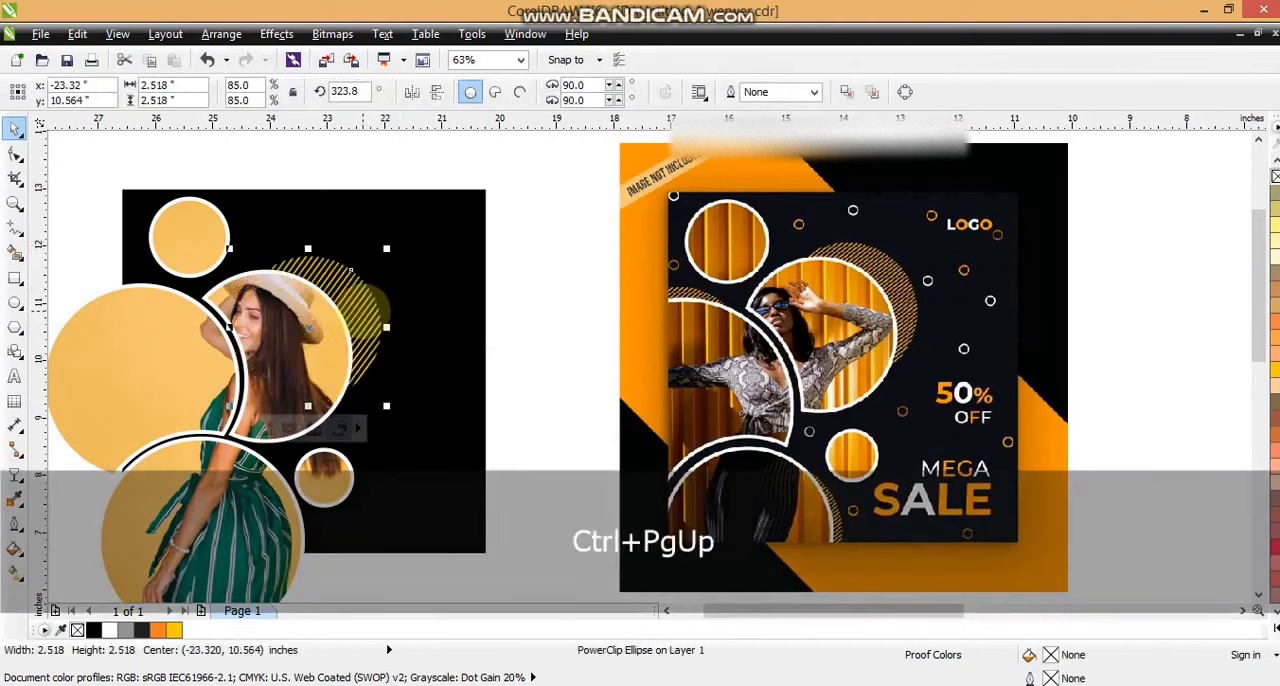
# Step: Copy the striped circle to the lowest and the far-left photo circles, offset at their edges and ordered behind the photo
pyautogui.moveTo(363, 311); pyautogui.dragTo(298, 530)
pyautogui.rightClick(298, 530)
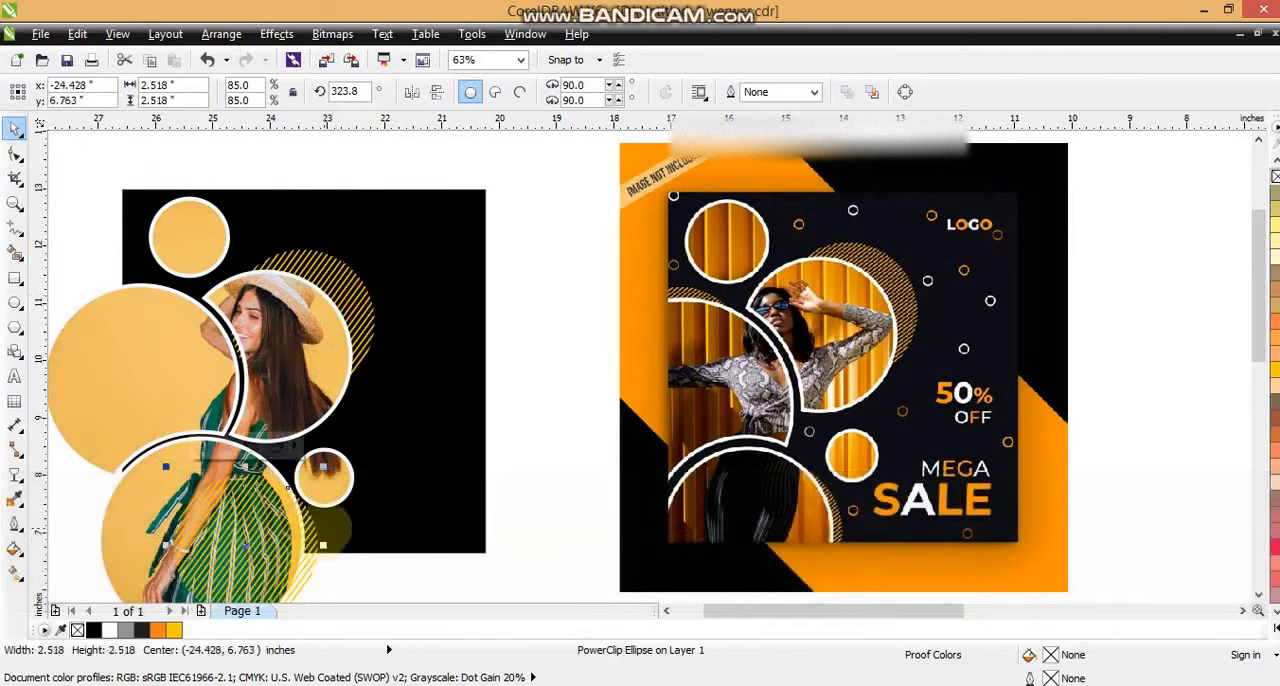
pyautogui.hotkey('ctrl', 'End')
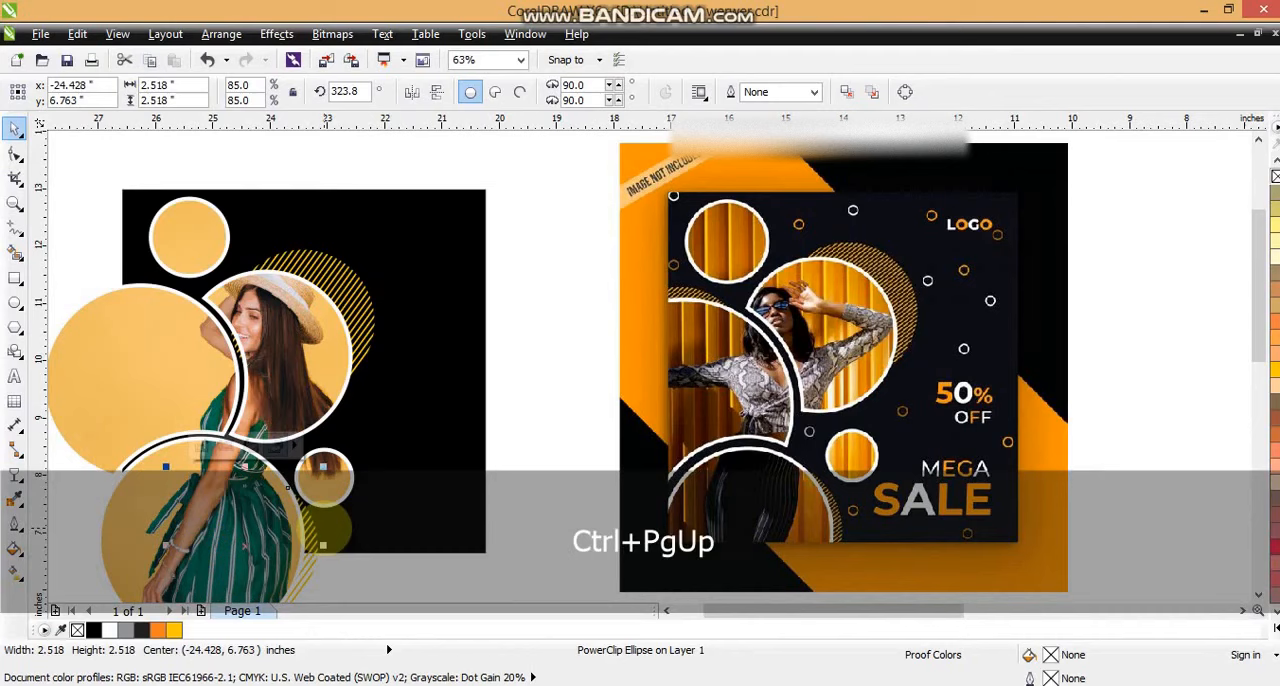
pyautogui.moveTo(313, 541); pyautogui.dragTo(207, 341)
pyautogui.rightClick(207, 341)
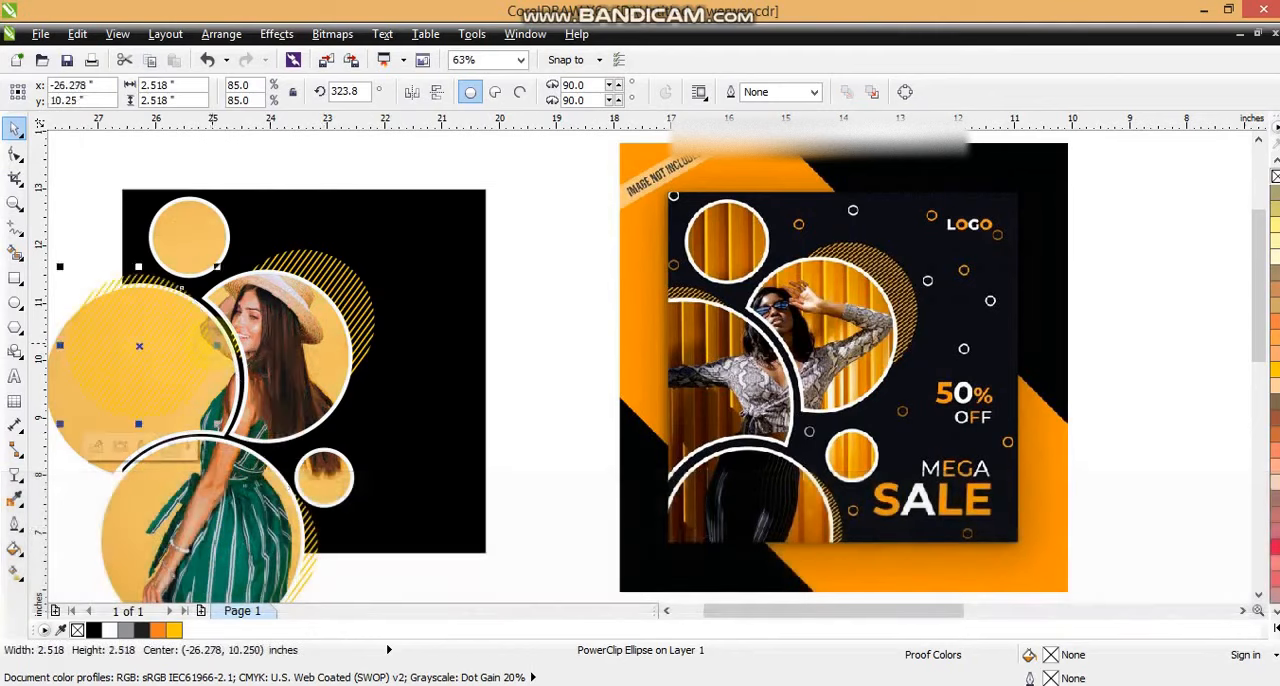
pyautogui.hotkey('shift', 'pagedown')
pyautogui.hotkey('ctrl', 'pageup')
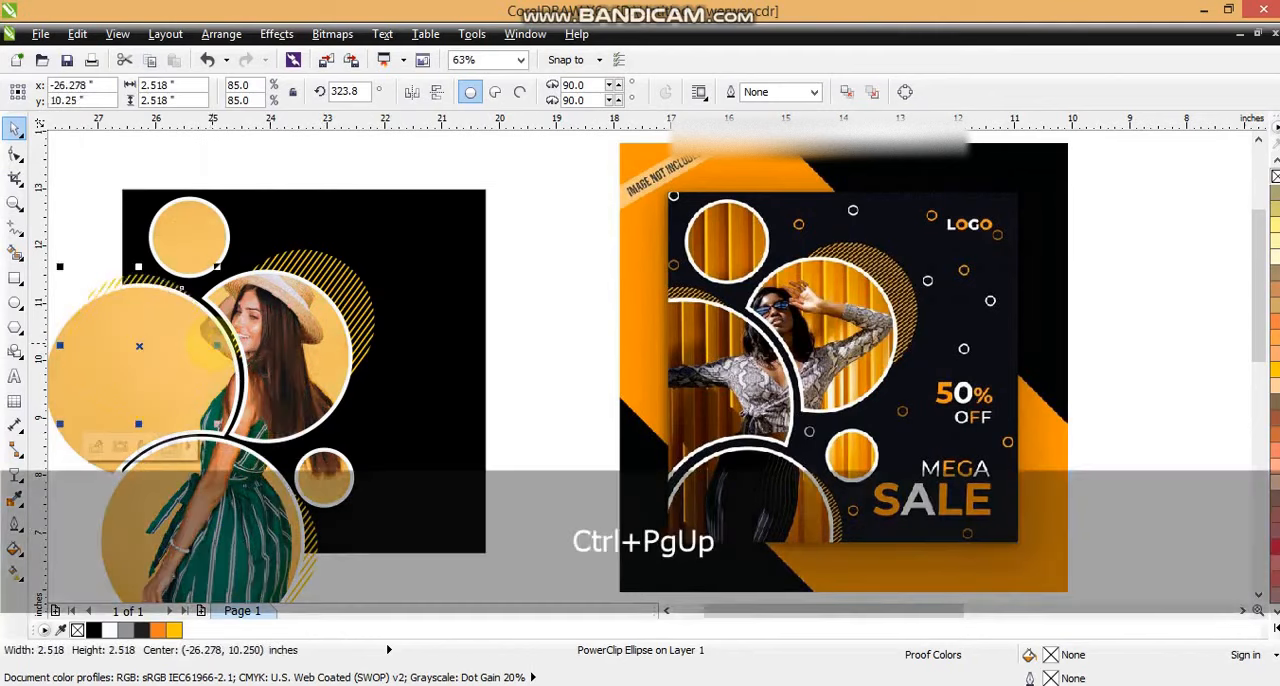
# Step: PowerClip the photo circles and the three striped circles inside the black square
pyautogui.press('F3')
pyautogui.press('Escape')
pyautogui.moveTo(128, 263); pyautogui.dragTo(348, 548)
pyautogui.click(276, 34)
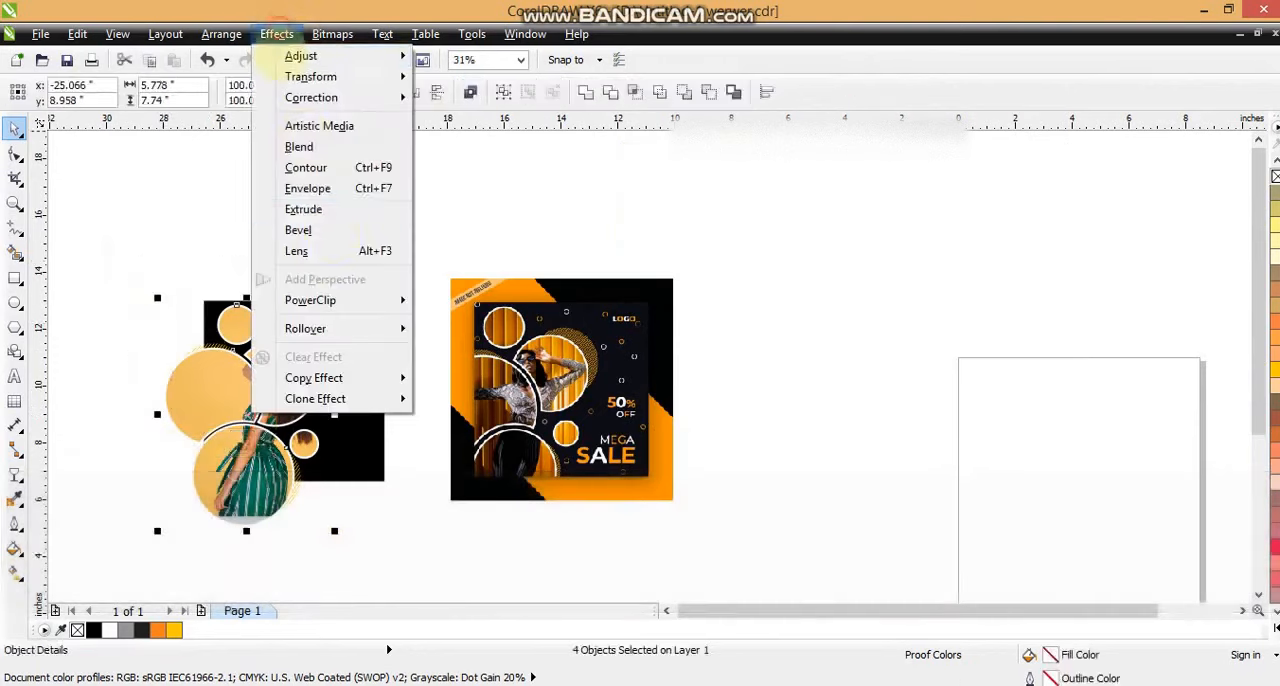
pyautogui.moveTo(330, 300)
pyautogui.click(450, 301)
pyautogui.click(357, 294)
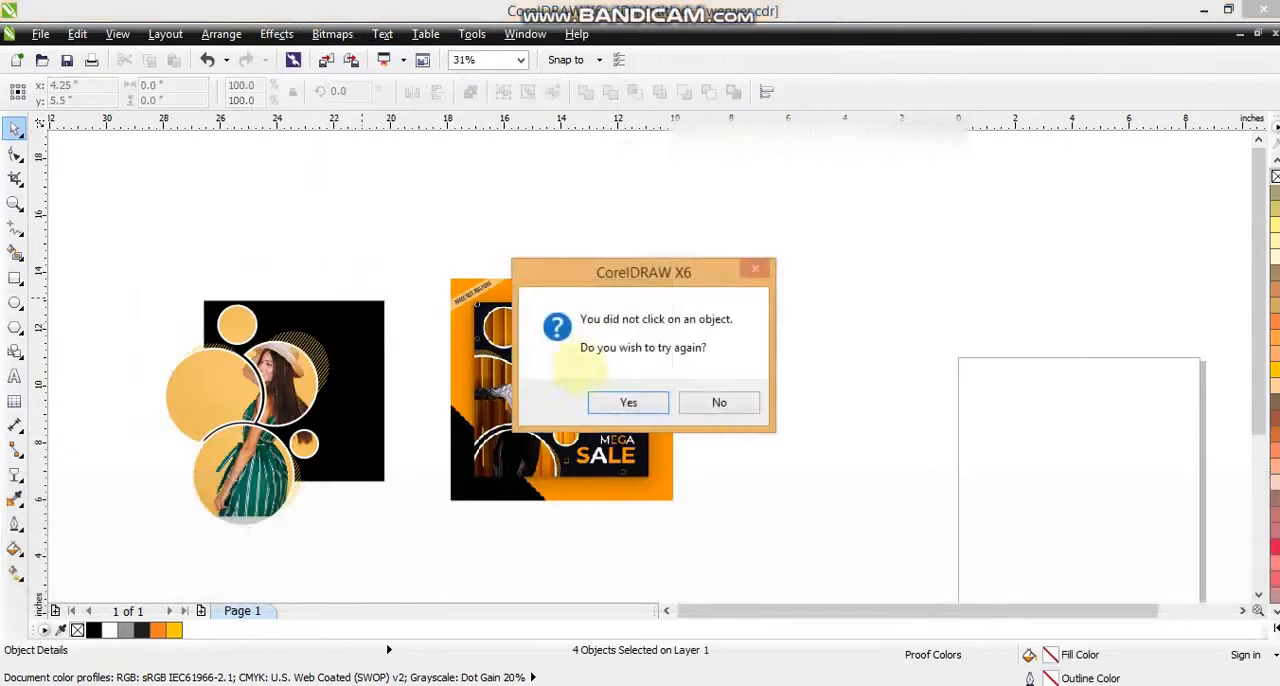
pyautogui.click(628, 402)
pyautogui.click(371, 310)
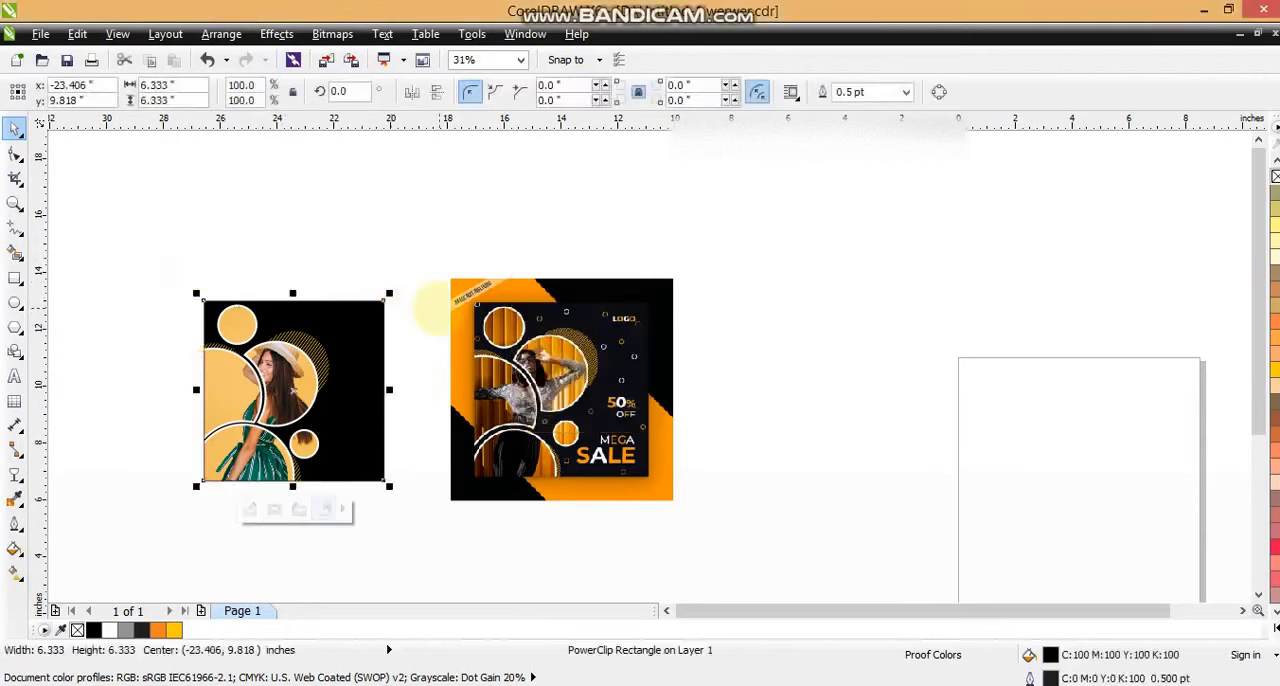
# Step: Draw a small ring about 0.23 inches across above the striped circle, with a 1.5 pt outline coloured C0 M20 Y100 K0
pyautogui.keyDown('shift'); pyautogui.click(472, 312); pyautogui.keyUp('shift')
pyautogui.hotkey('shift', 'F2')
pyautogui.press('Escape')
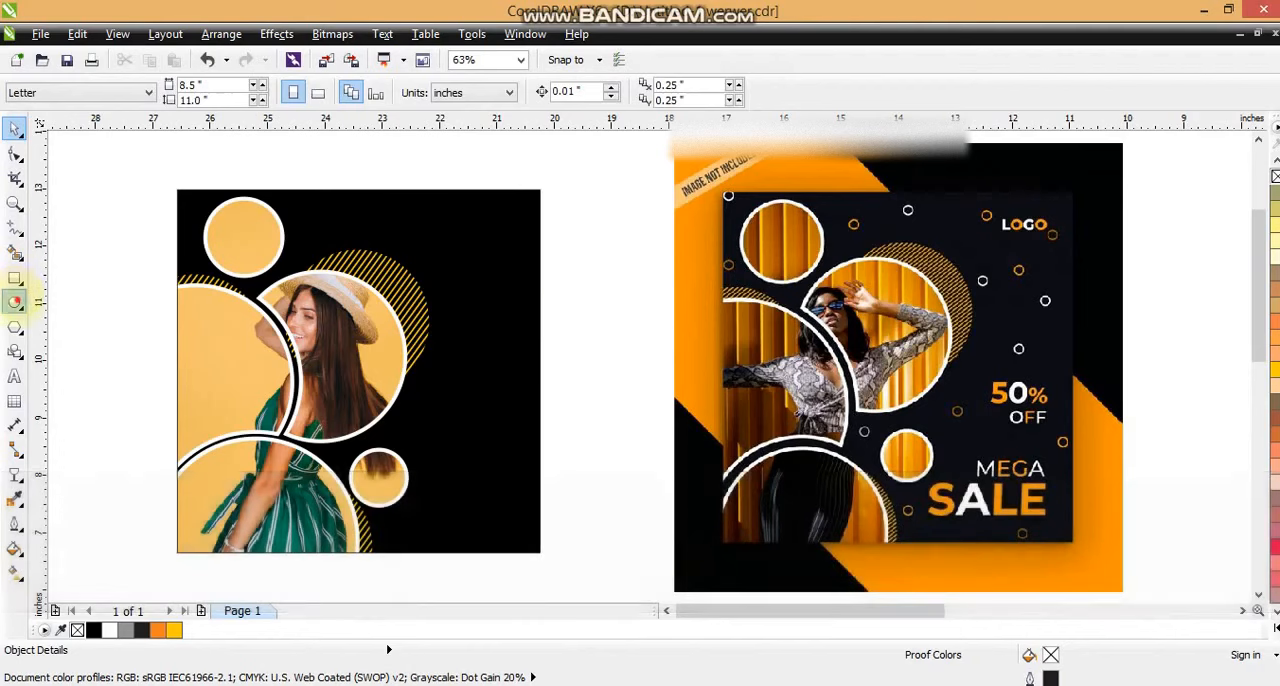
pyautogui.click(15, 302)
pyautogui.moveTo(424, 216); pyautogui.dragTo(436, 228)
pyautogui.click(16, 500)
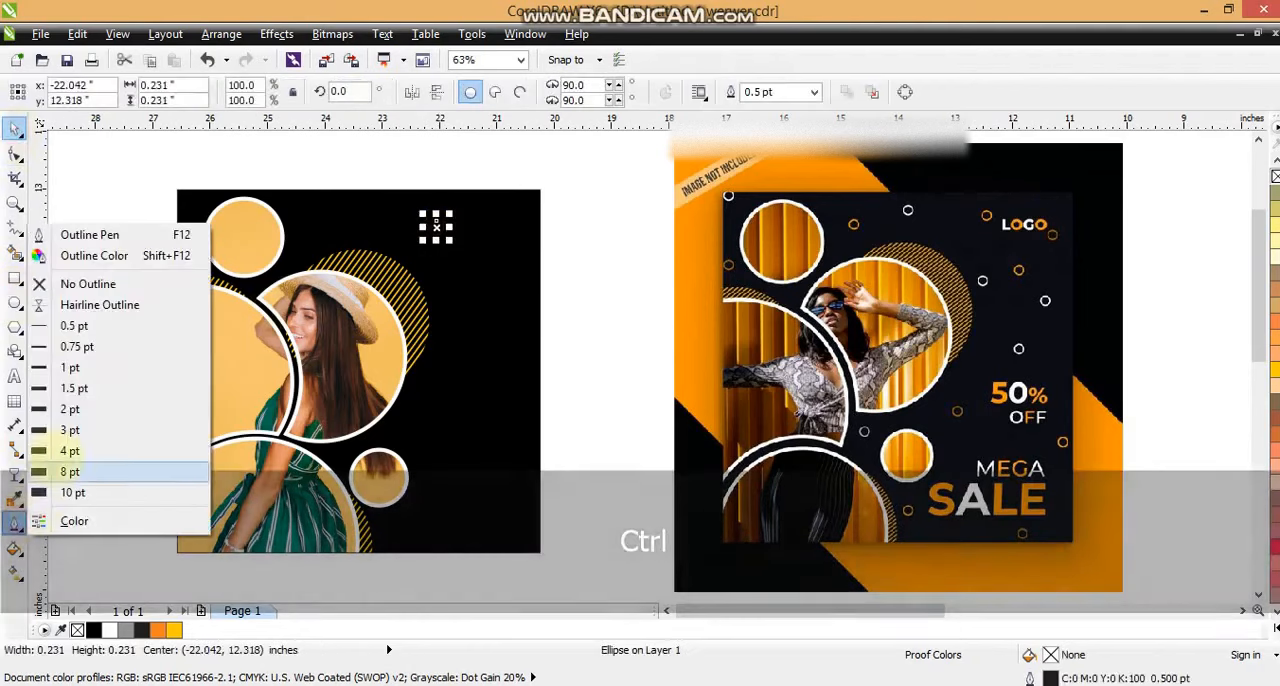
pyautogui.click(62, 368)
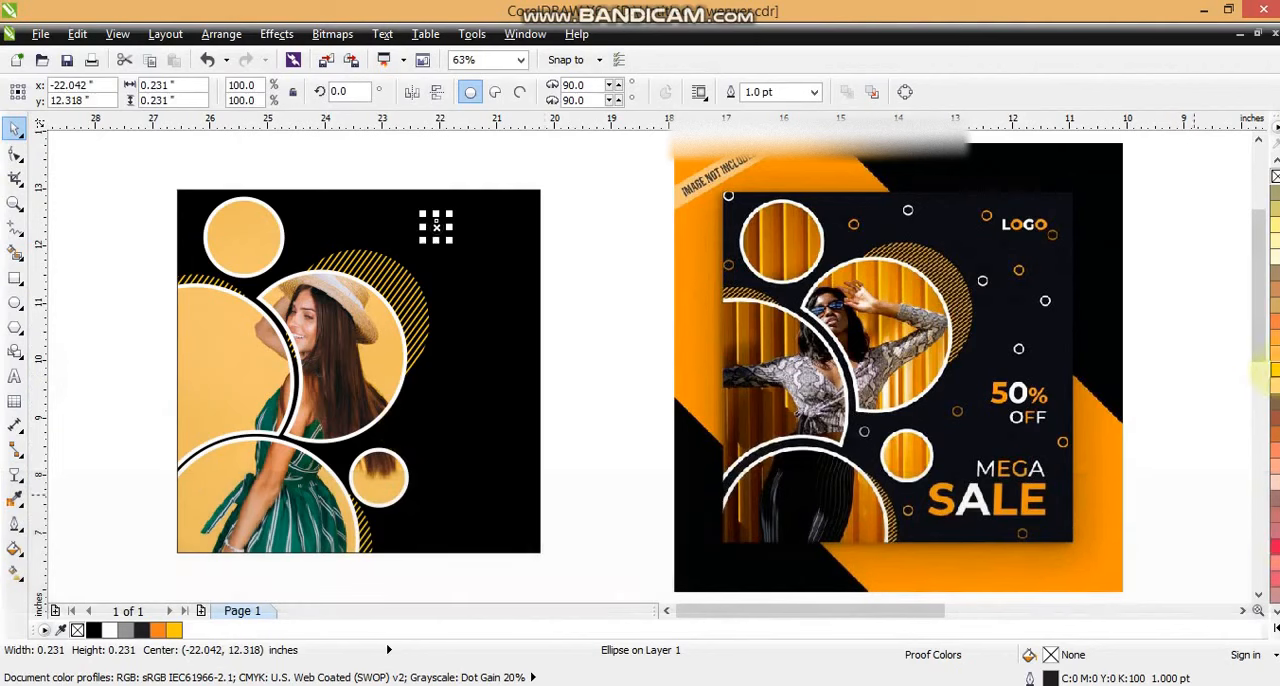
pyautogui.click(16, 500)
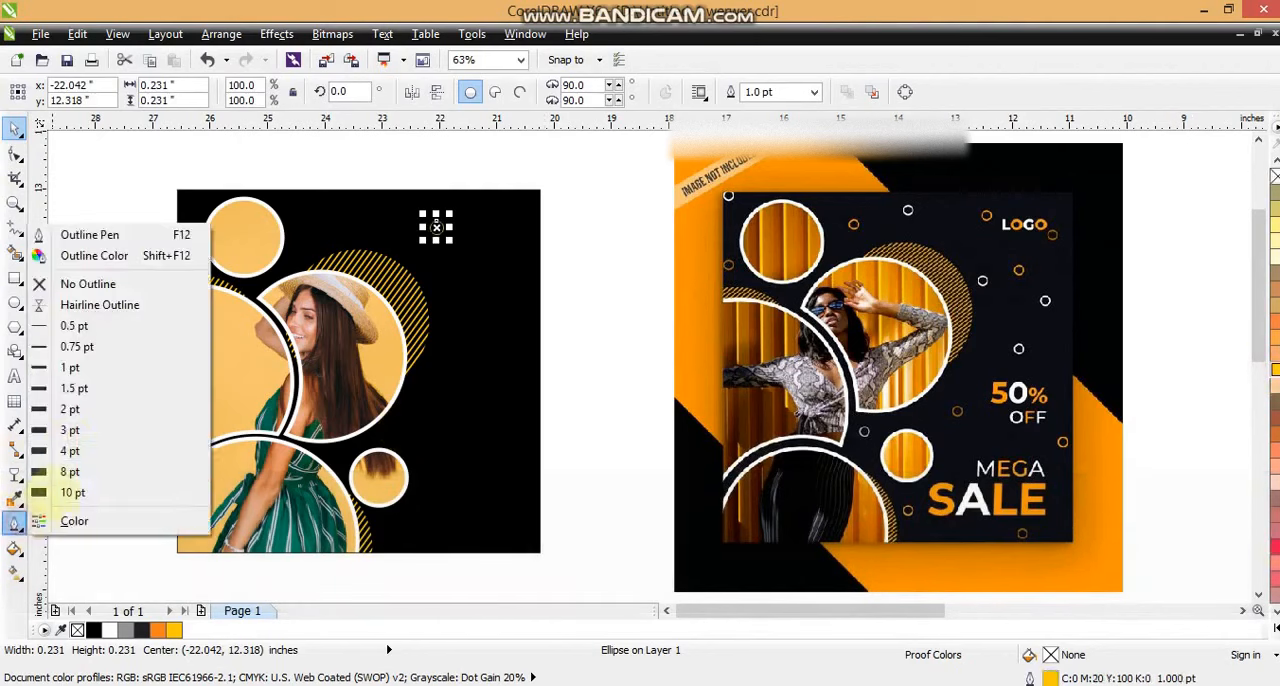
pyautogui.click(78, 389)
pyautogui.click(128, 266)
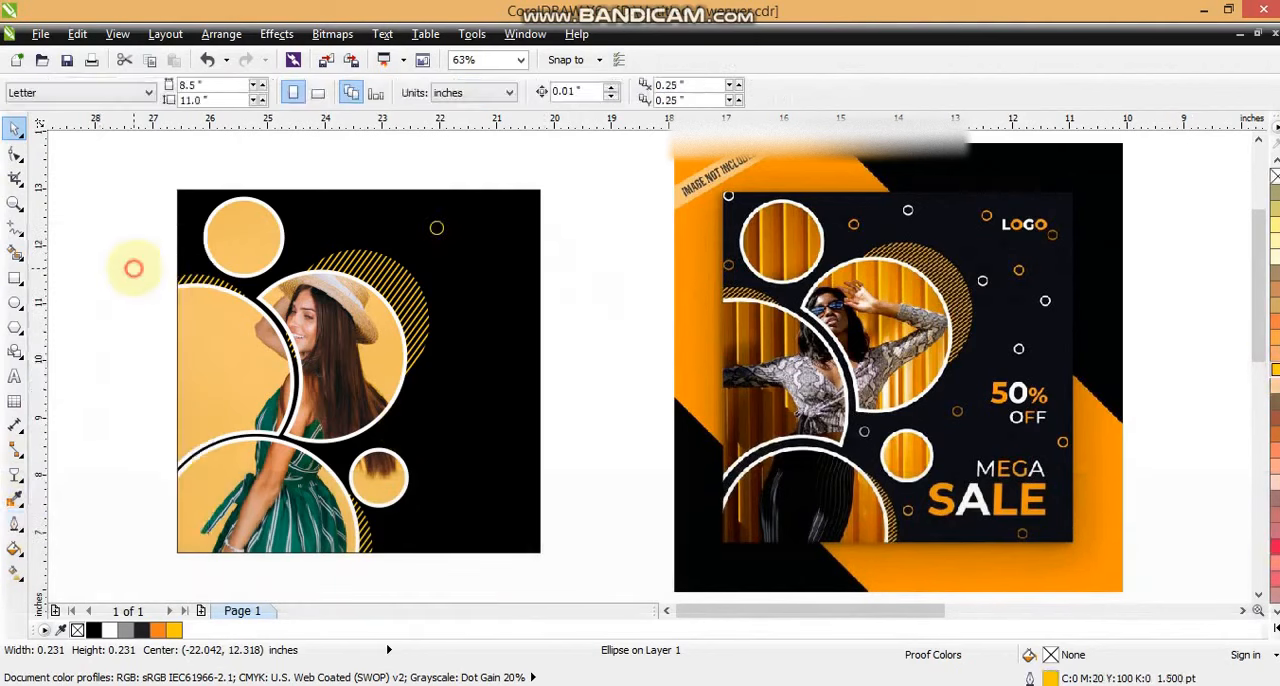
# Step: Scatter copies of the small yellow ring over the empty black areas of the square and undo the last change
pyautogui.moveTo(436, 228); pyautogui.dragTo(487, 289)
pyautogui.moveTo(487, 289); pyautogui.dragTo(442, 402)
pyautogui.moveTo(442, 402); pyautogui.dragTo(518, 539)
pyautogui.moveTo(503, 428); pyautogui.dragTo(521, 246)
pyautogui.hotkey('ctrl', 'z')
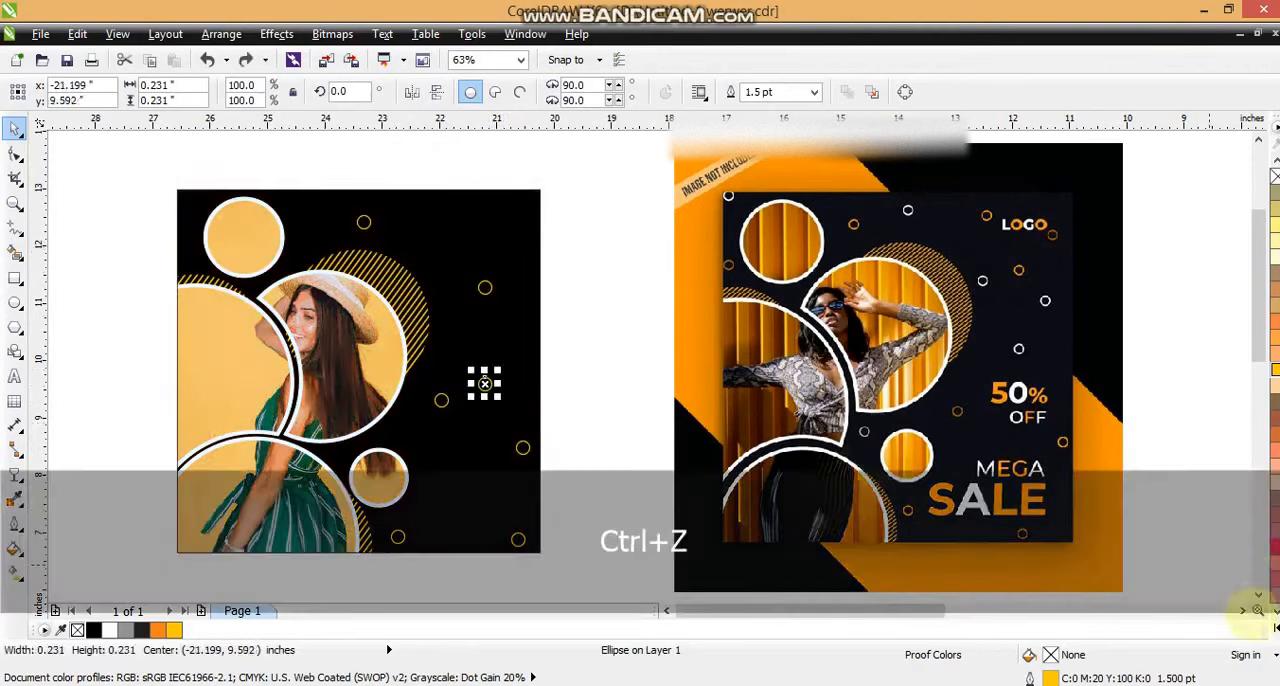
# Step: Recolour the selected small ring's outline white and scatter copies of it among the yellow rings
pyautogui.click(1276, 628)
pyautogui.rightClick(1229, 328)
pyautogui.moveTo(485, 383); pyautogui.dragTo(514, 243)
pyautogui.moveTo(514, 243); pyautogui.dragTo(470, 356)
pyautogui.moveTo(470, 356); pyautogui.dragTo(313, 222)
pyautogui.click(120, 294)
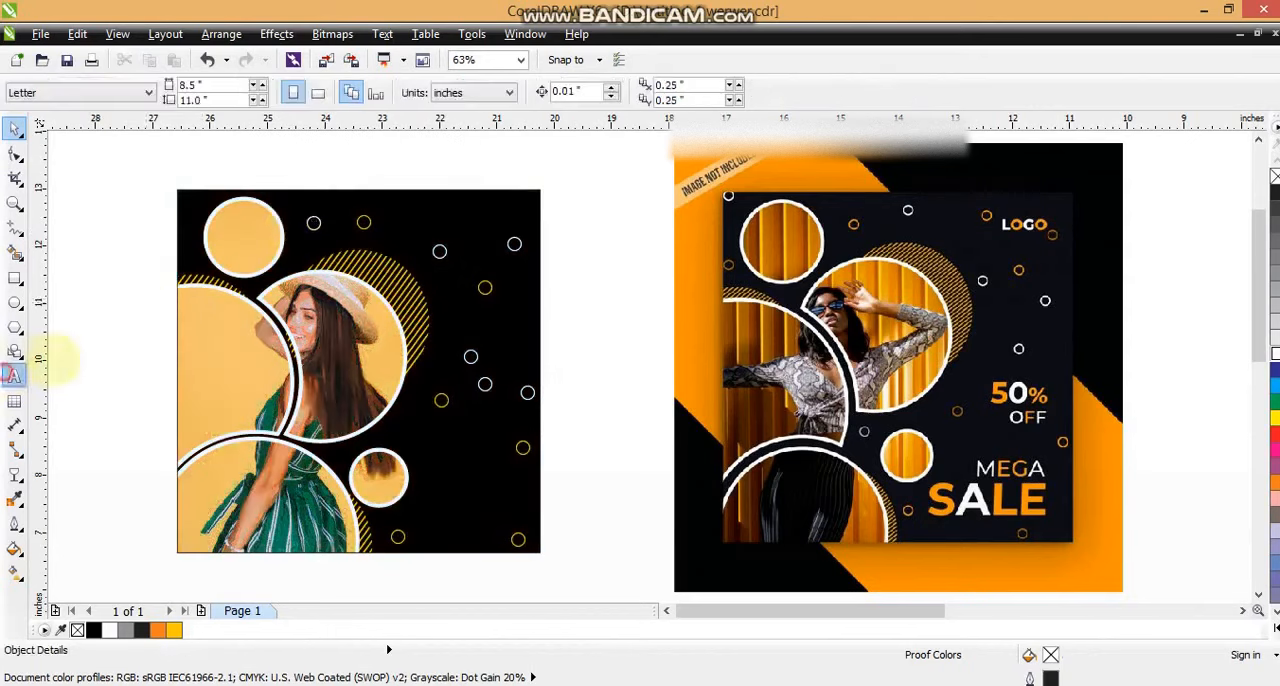
# Step: Add the two-line text "50% OFF" beside the design and set its font to Arial Black
pyautogui.click(14, 375)
pyautogui.click(92, 343)
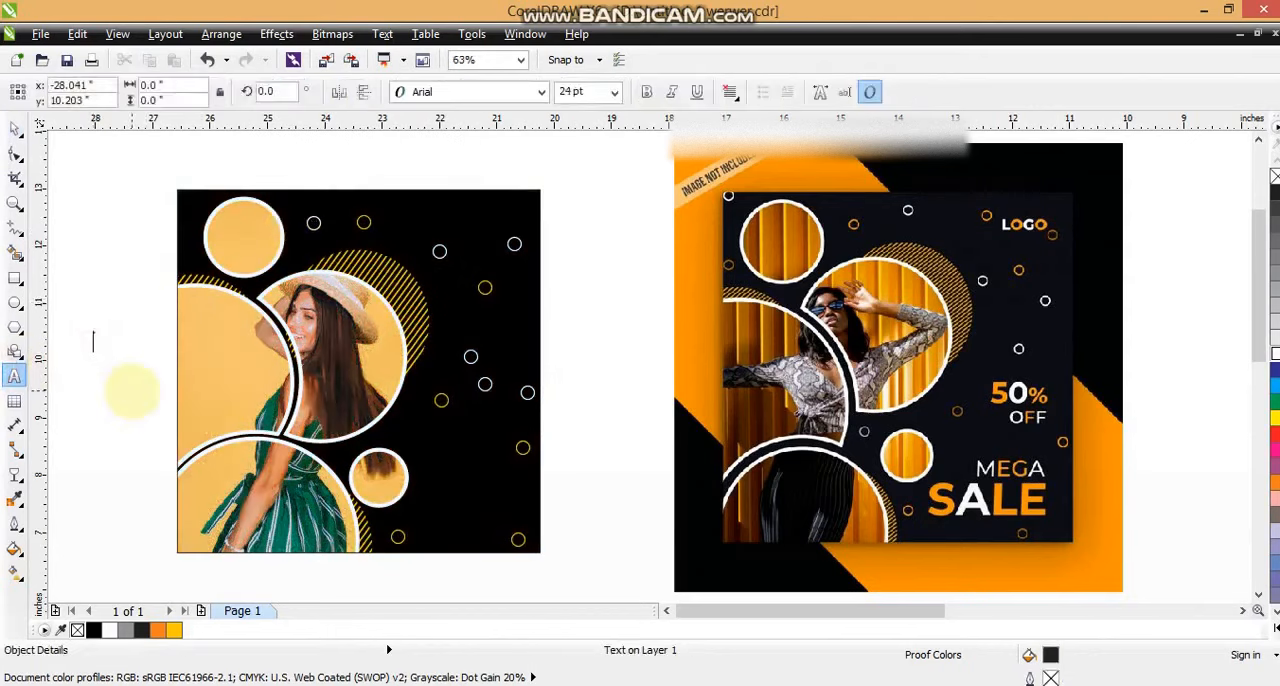
pyautogui.write('50')
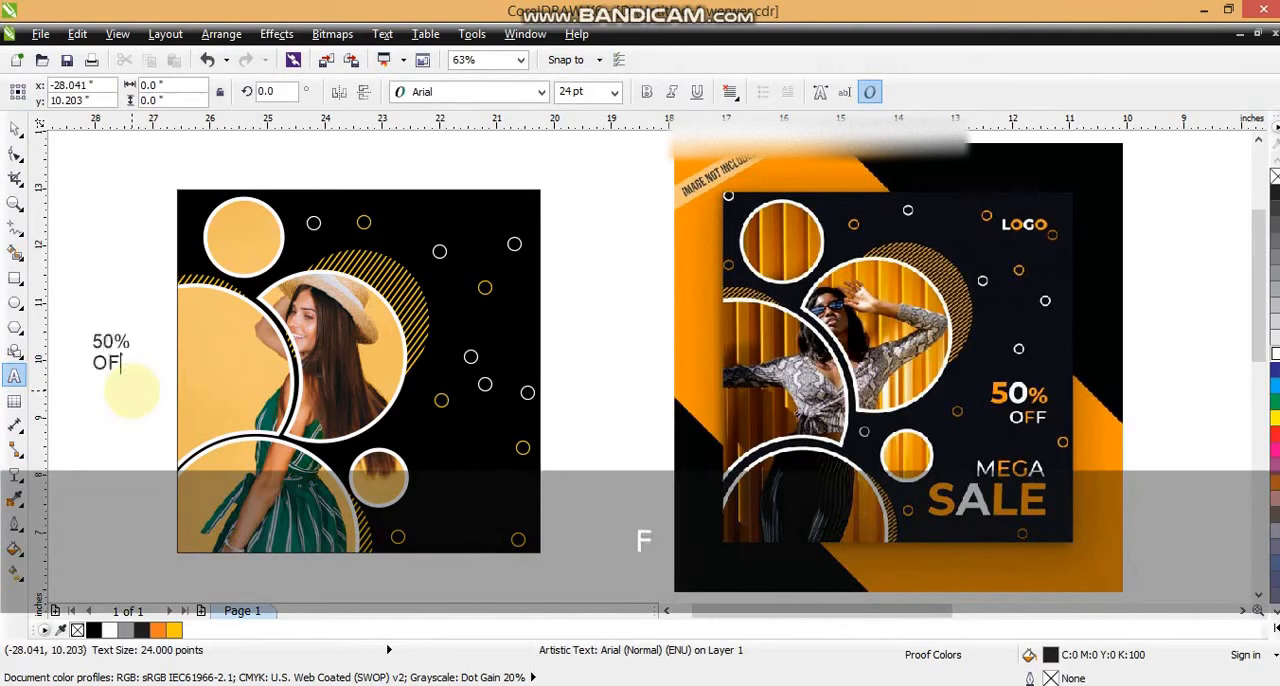
pyautogui.click(15, 130)
pyautogui.click(470, 91)
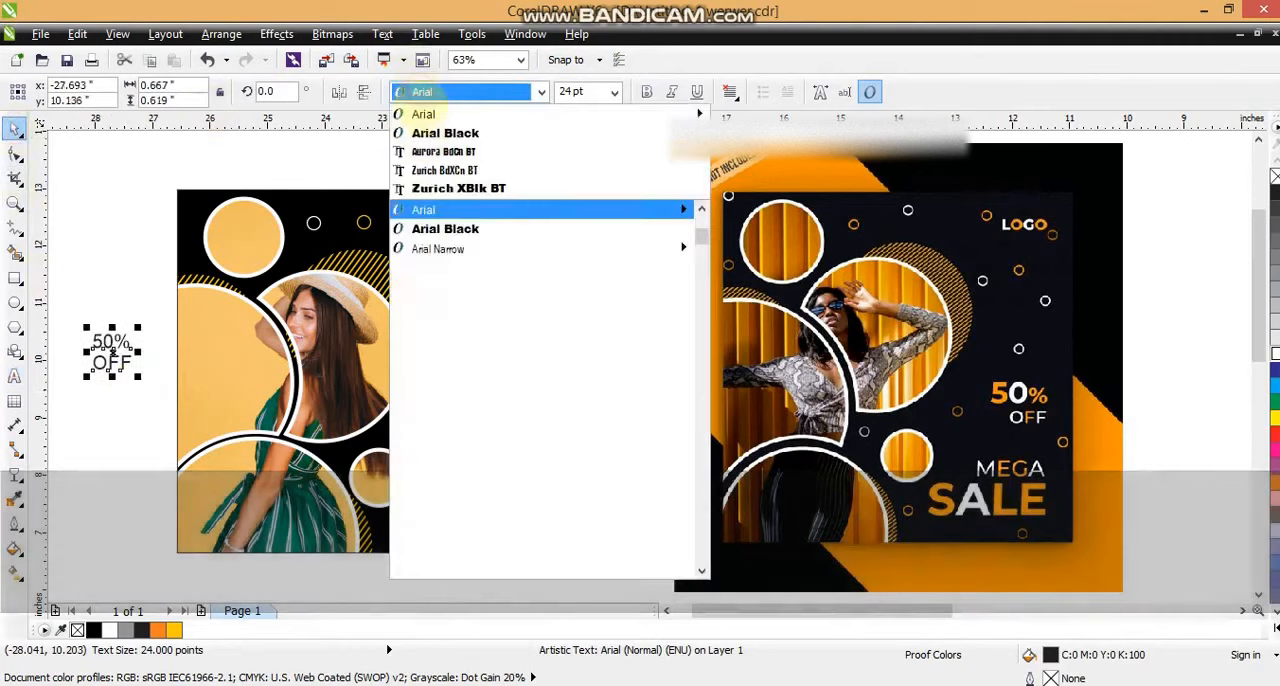
pyautogui.click(430, 129)
# Step: Move the text onto the black square, break it apart into separate 50% and OFF lines, and right-align them
pyautogui.moveTo(116, 360); pyautogui.dragTo(529, 372)
pyautogui.hotkey('ctrl', 'k')
pyautogui.press('Escape')
pyautogui.keyDown('shift'); pyautogui.click(494, 446); pyautogui.keyUp('shift')
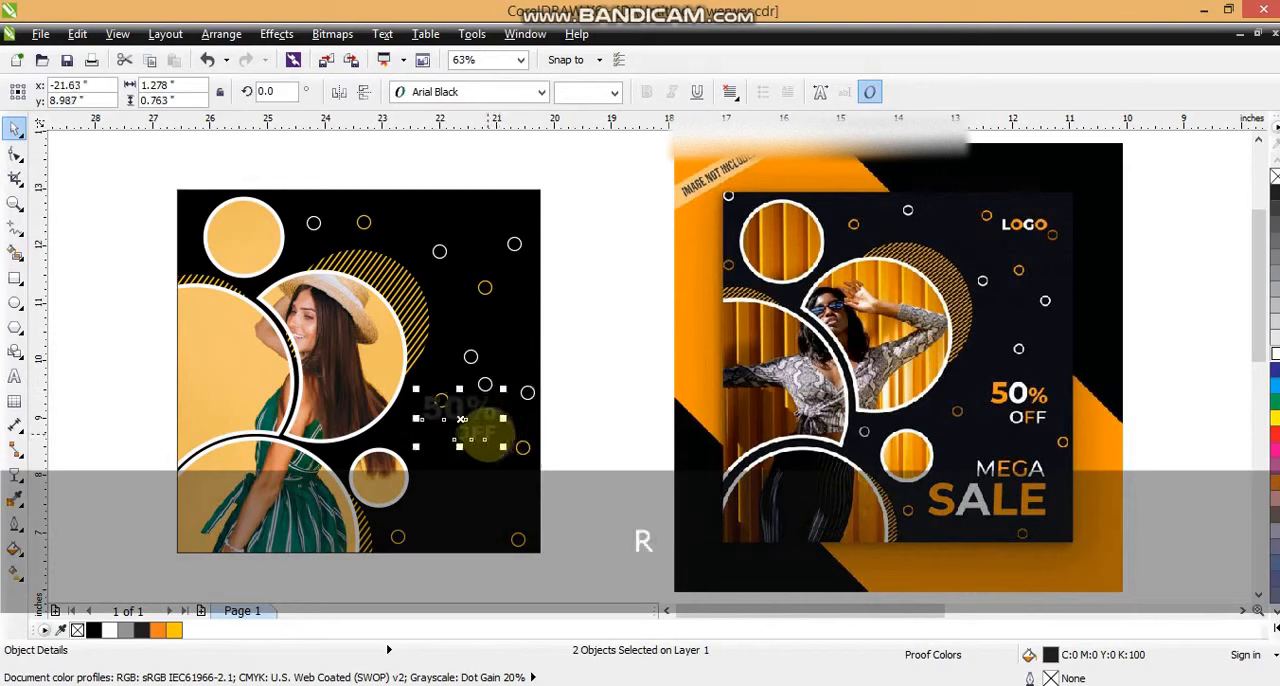
# Step: Shift both text lines toward the right edge of the square, then fill 50% deep yellow and OFF white
pyautogui.moveTo(488, 433); pyautogui.dragTo(515, 438)
pyautogui.click(564, 438)
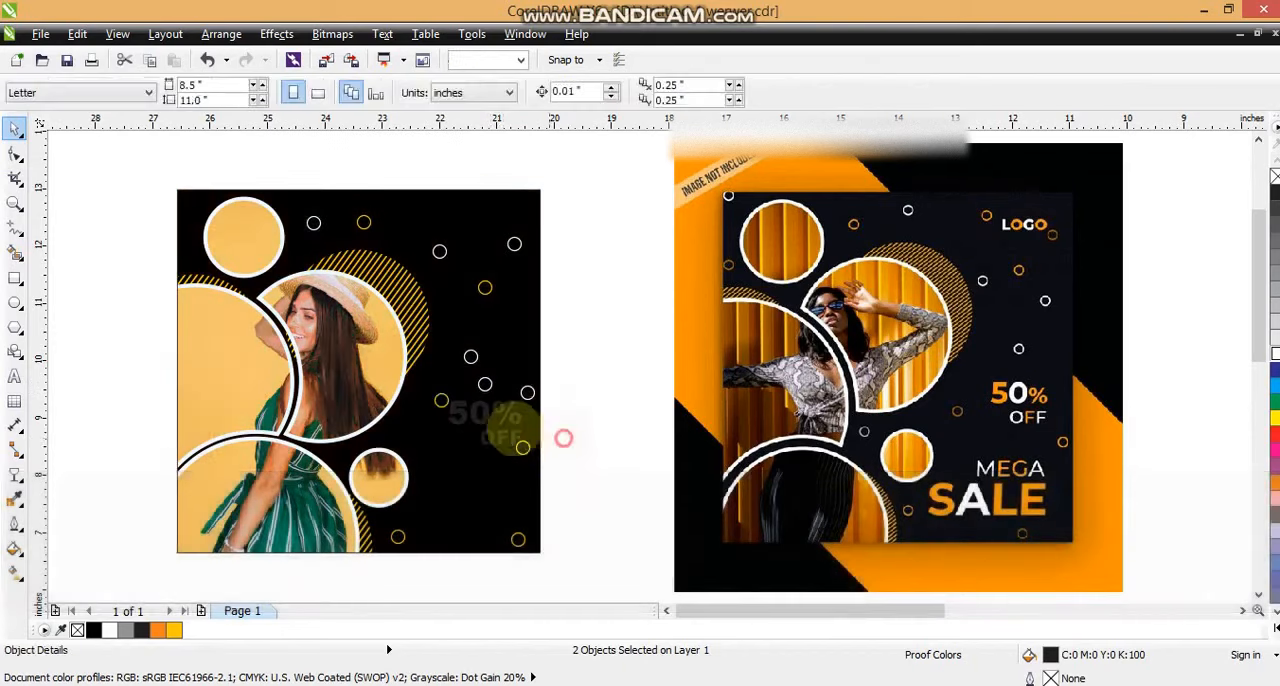
pyautogui.click(503, 420)
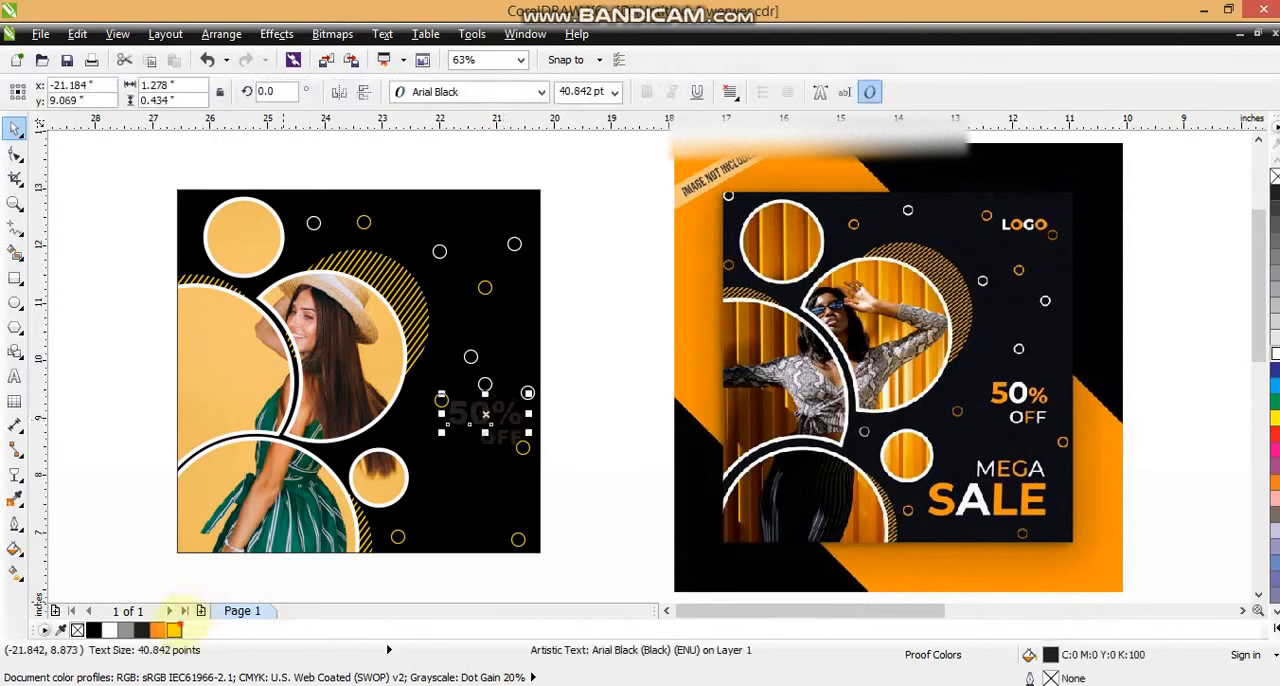
pyautogui.click(174, 629)
pyautogui.click(500, 440)
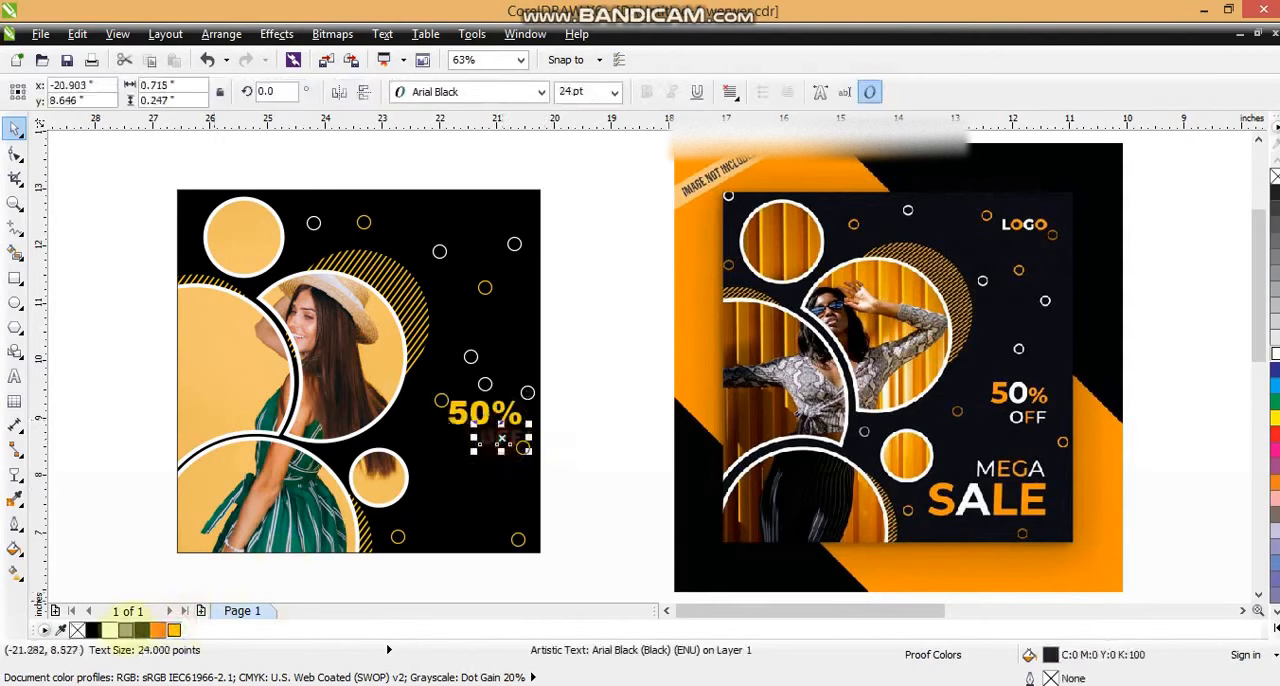
pyautogui.click(594, 417)
# Step: Copy the 50% text below OFF and replace its wording with the two lines "MEGA" and "SALE" in Arial Black
pyautogui.moveTo(470, 415); pyautogui.dragTo(466, 478)
pyautogui.click(14, 377)
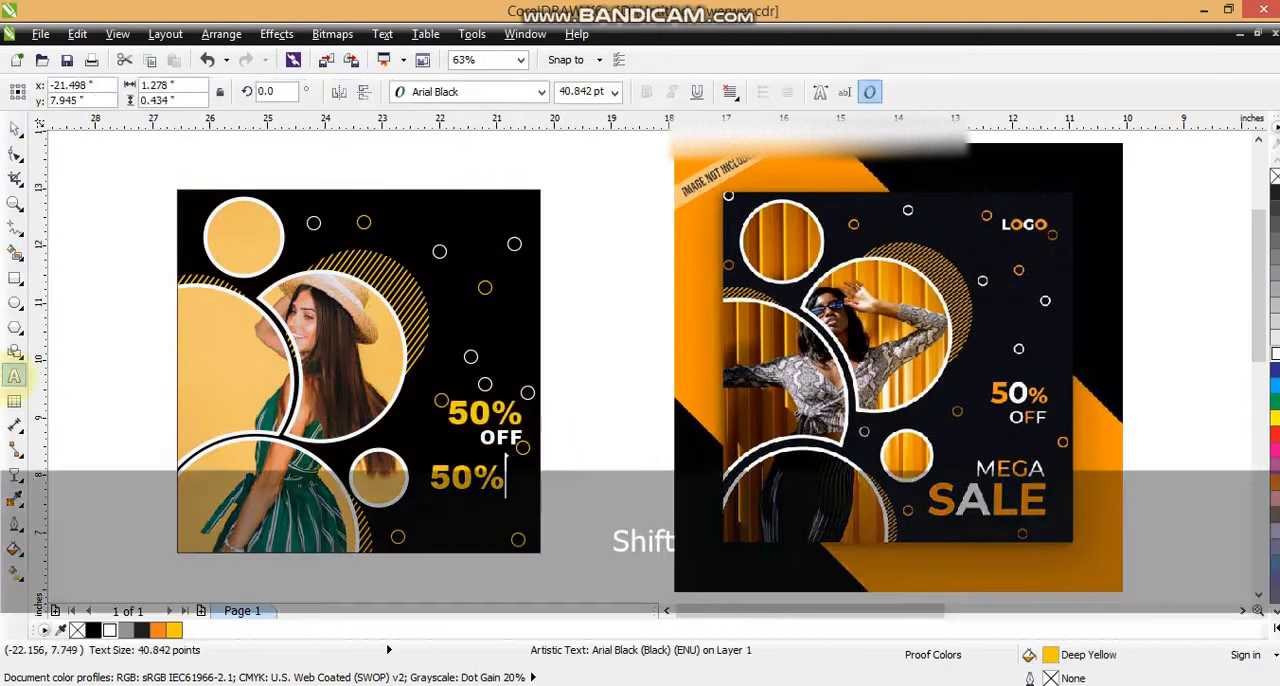
pyautogui.hotkey('shift', 'Home')
pyautogui.write('ME')
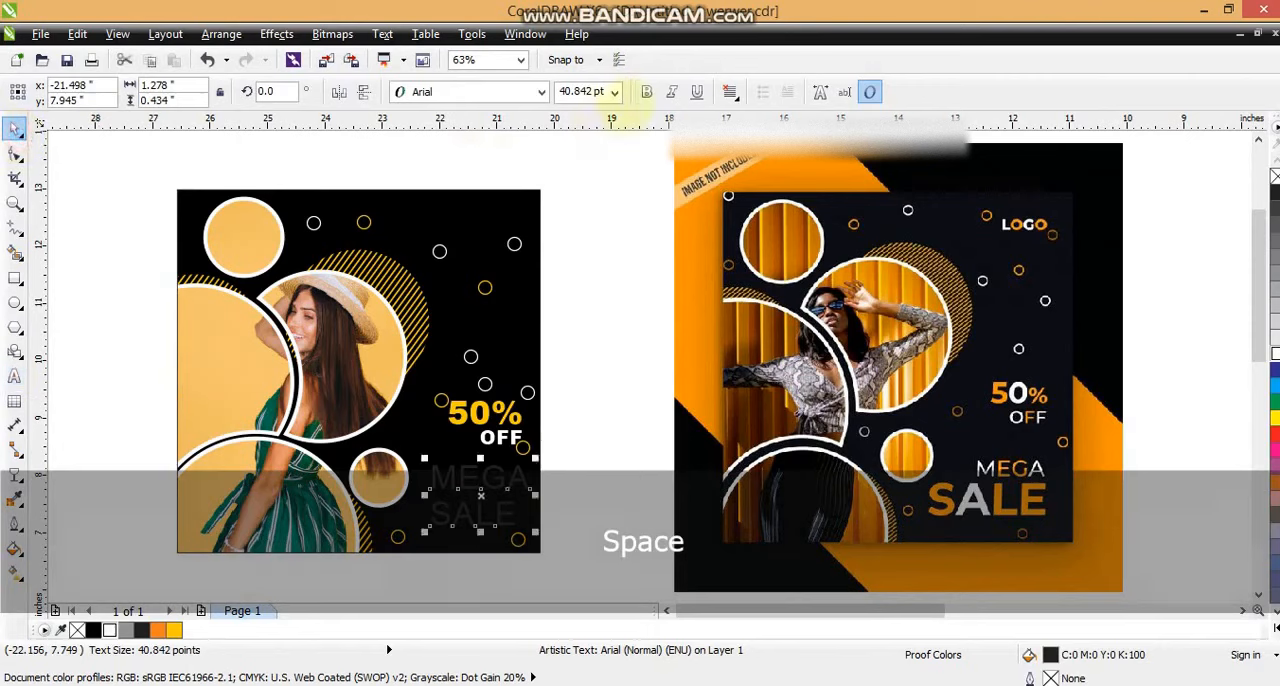
pyautogui.click(470, 91)
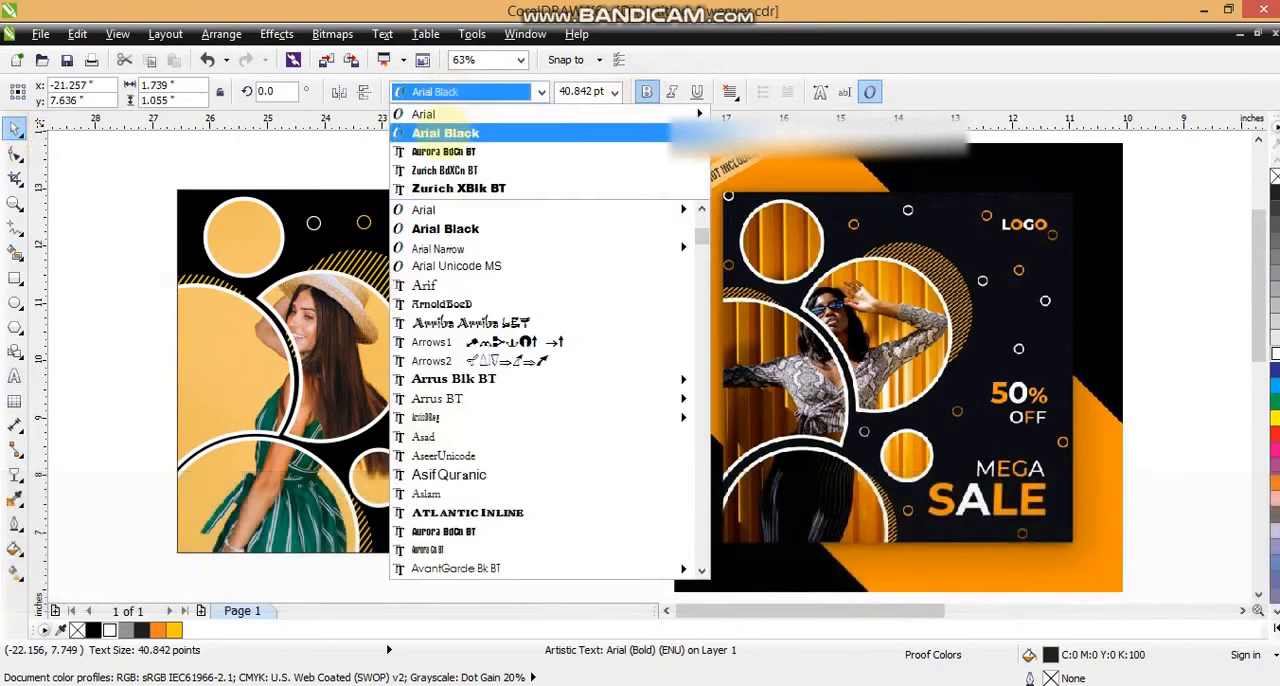
pyautogui.click(445, 133)
# Step: Break the new text into separate MEGA and SALE lines, scaling MEGA to about 30 pt and SALE to about 55 pt
pyautogui.hotkey('ctrl', 'k')
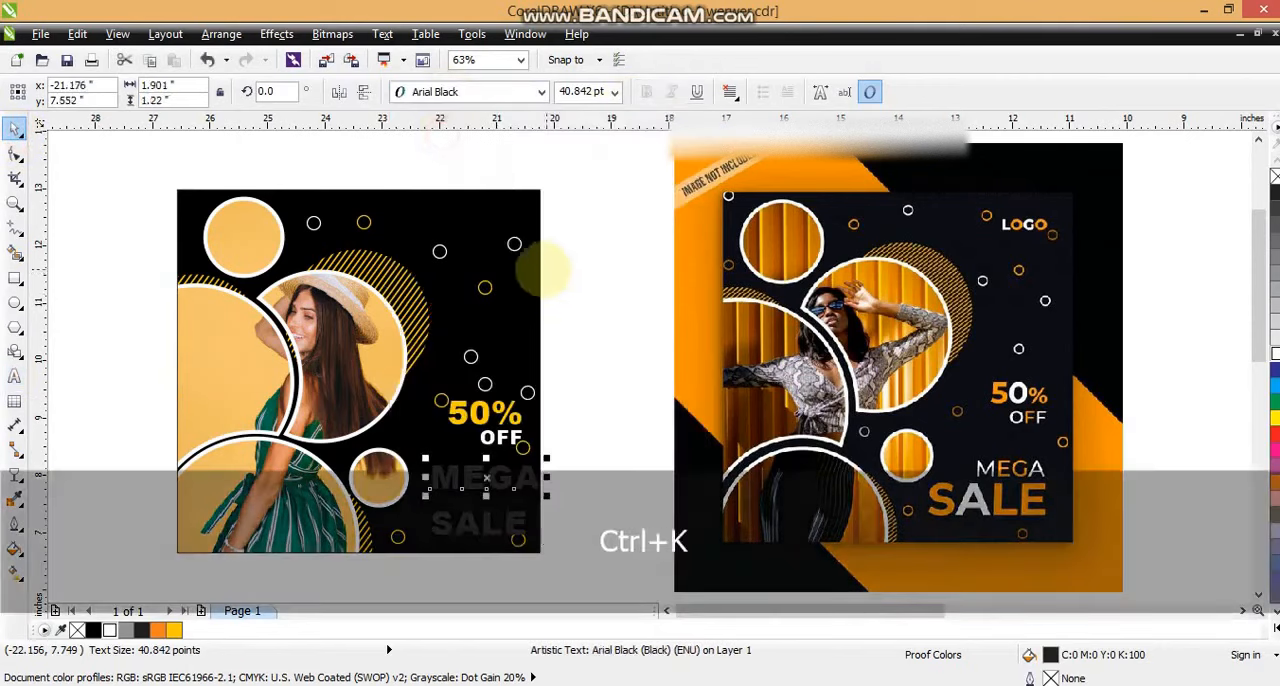
pyautogui.moveTo(541, 493); pyautogui.dragTo(515, 489)
pyautogui.moveTo(491, 531); pyautogui.dragTo(542, 487)
pyautogui.click(492, 479)
pyautogui.moveTo(405, 458); pyautogui.dragTo(502, 484)
# Step: Fill MEGA deep yellow and SALE white, and nudge SALE slightly left beneath MEGA
pyautogui.click(478, 522)
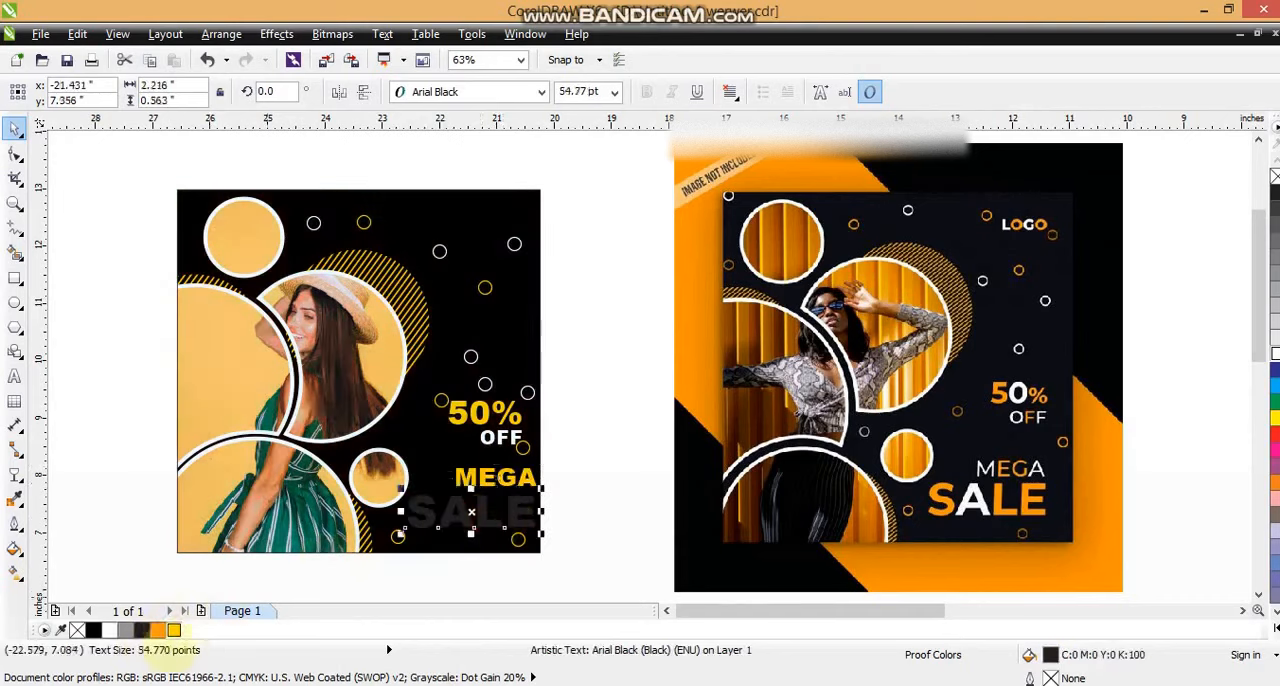
pyautogui.click(110, 630)
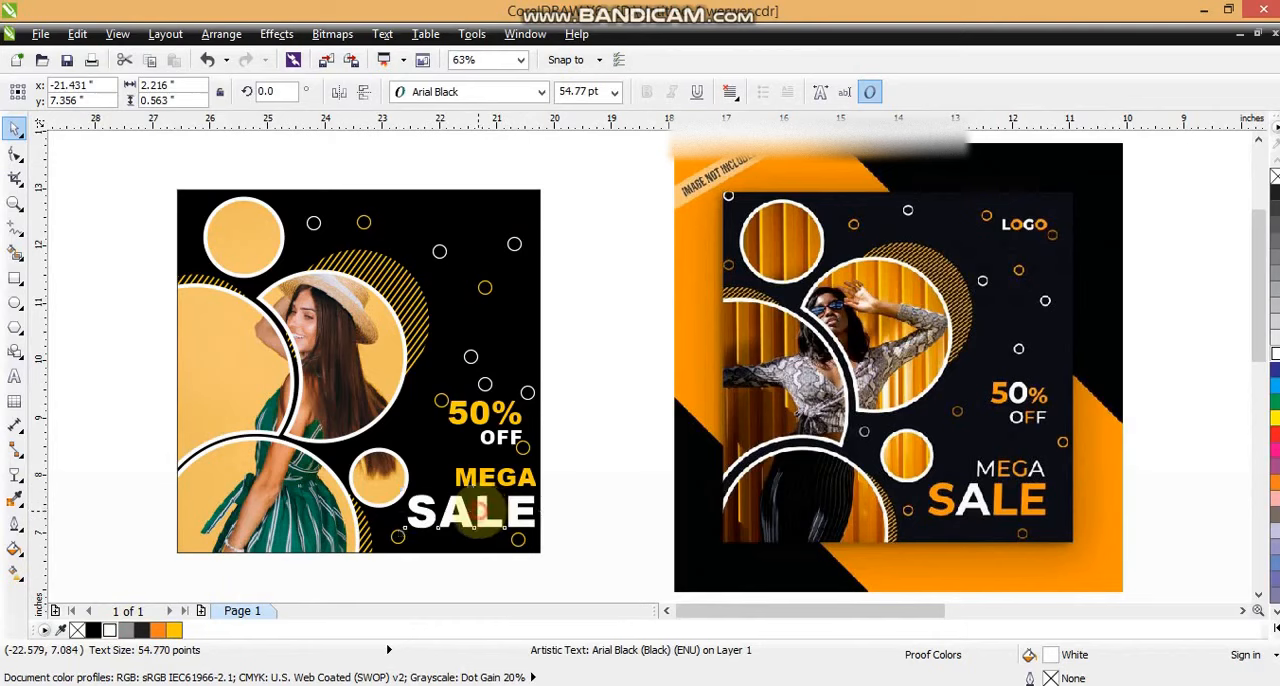
pyautogui.moveTo(476, 512); pyautogui.dragTo(472, 511)
# Step: Recolour the letters S, L and E of SALE deep yellow, keeping the A white
pyautogui.click(14, 376)
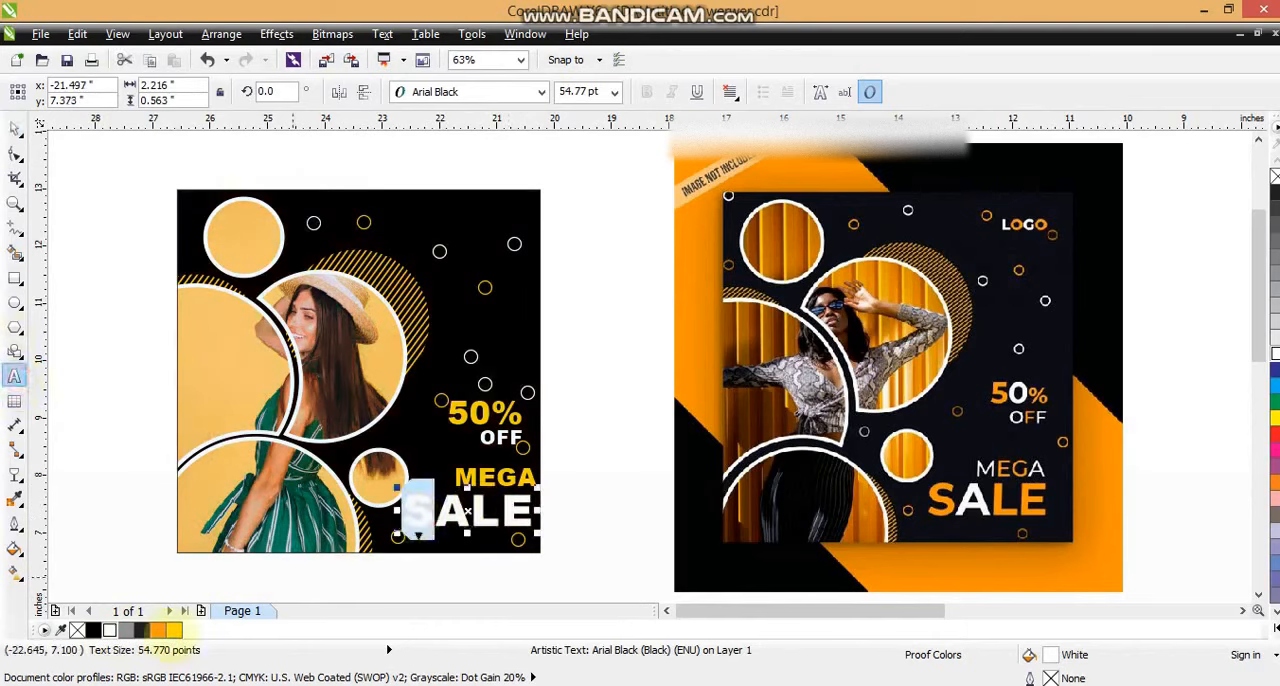
pyautogui.click(174, 630)
pyautogui.moveTo(468, 512); pyautogui.dragTo(540, 511)
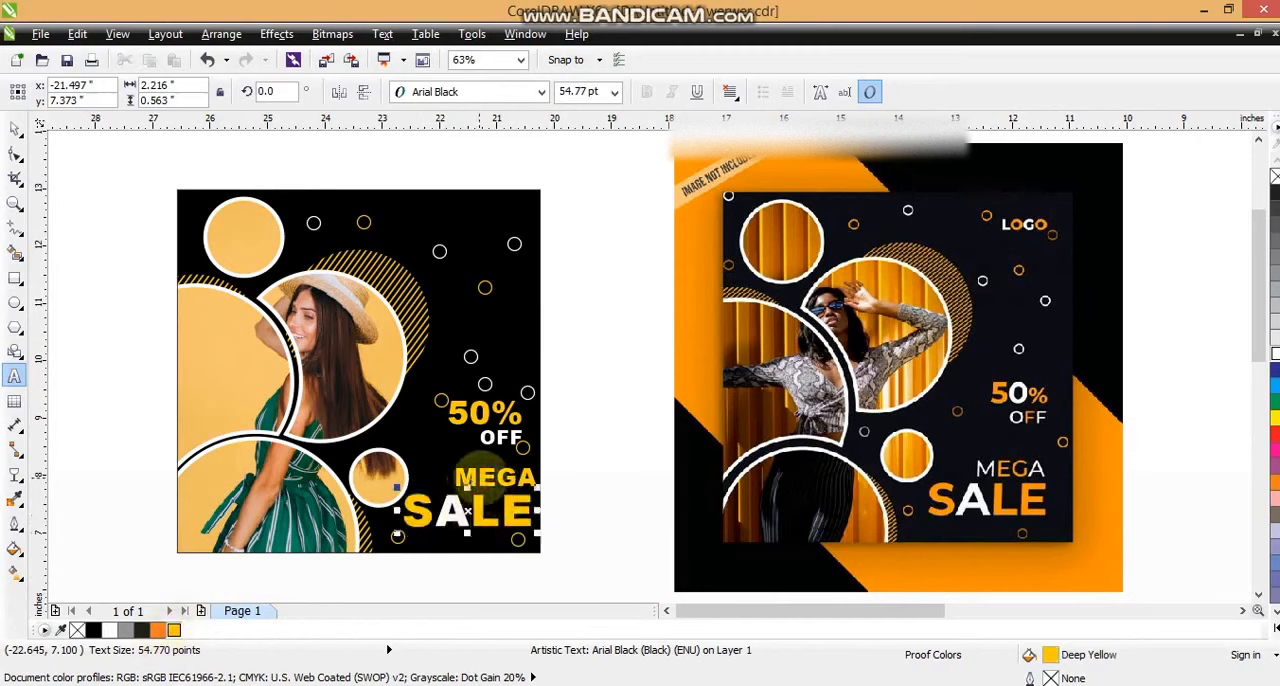
# Step: Recolour the first and last letters of MEGA white, keeping E and G yellow
pyautogui.click(494, 476)
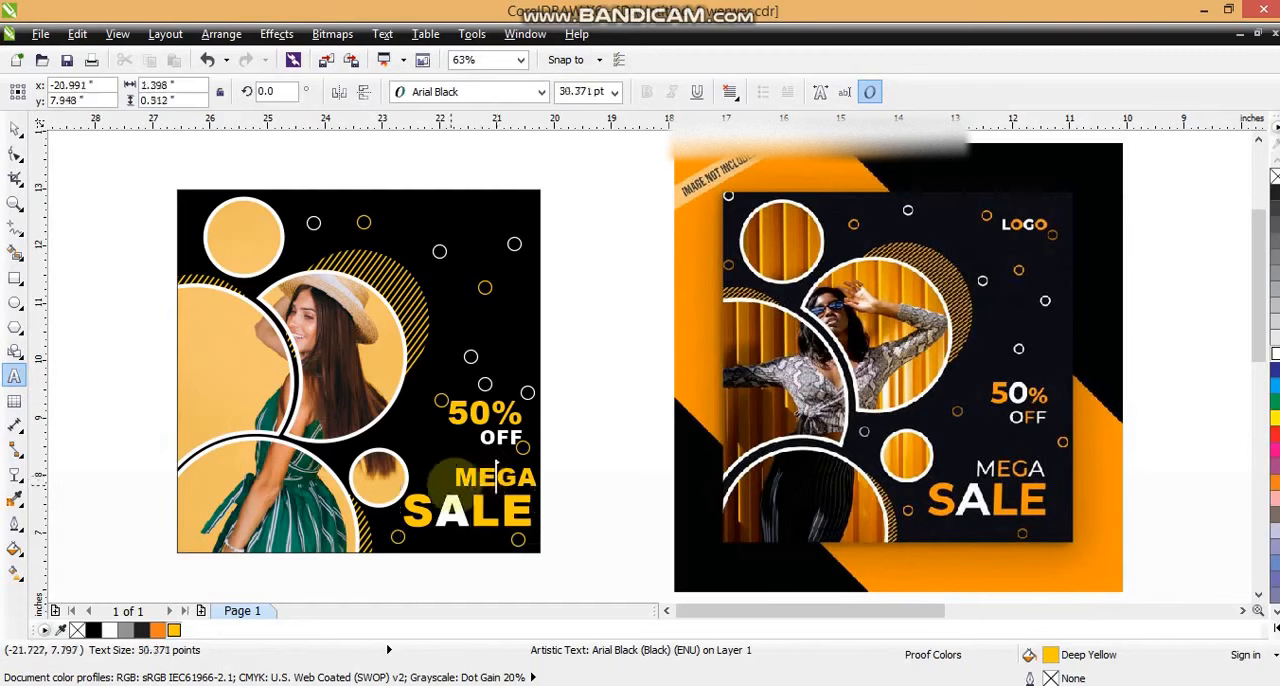
pyautogui.click(110, 630)
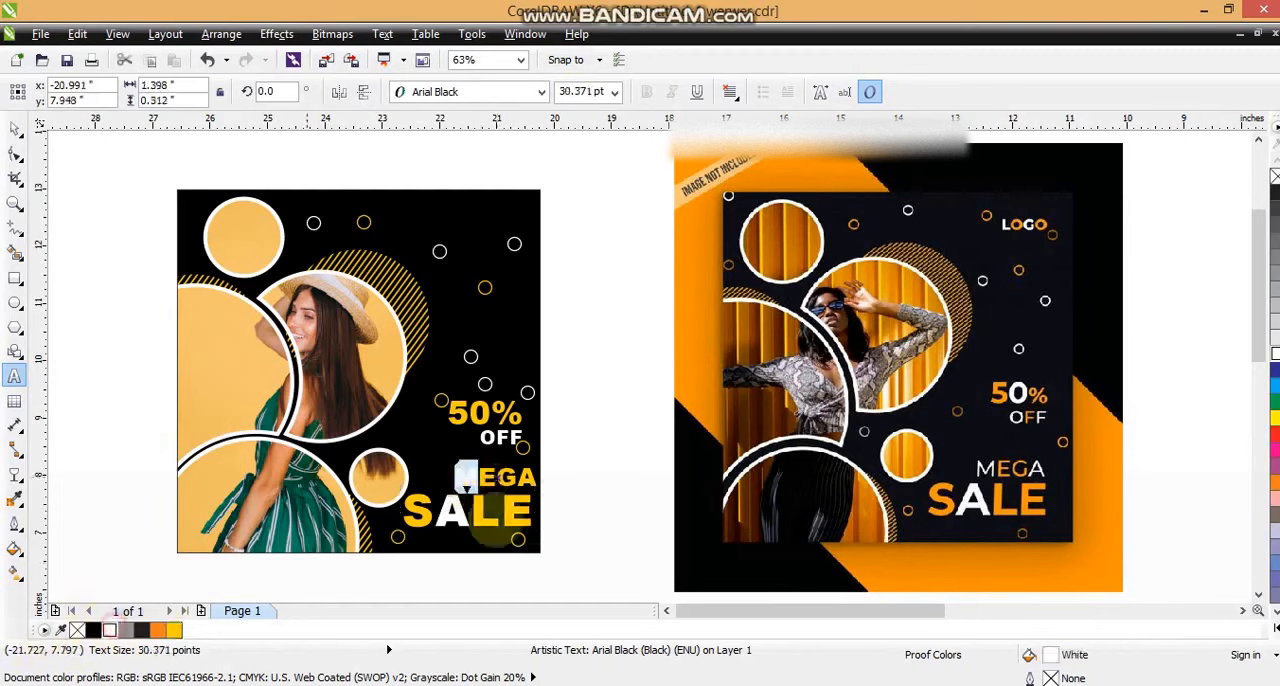
pyautogui.moveTo(518, 478); pyautogui.dragTo(532, 480)
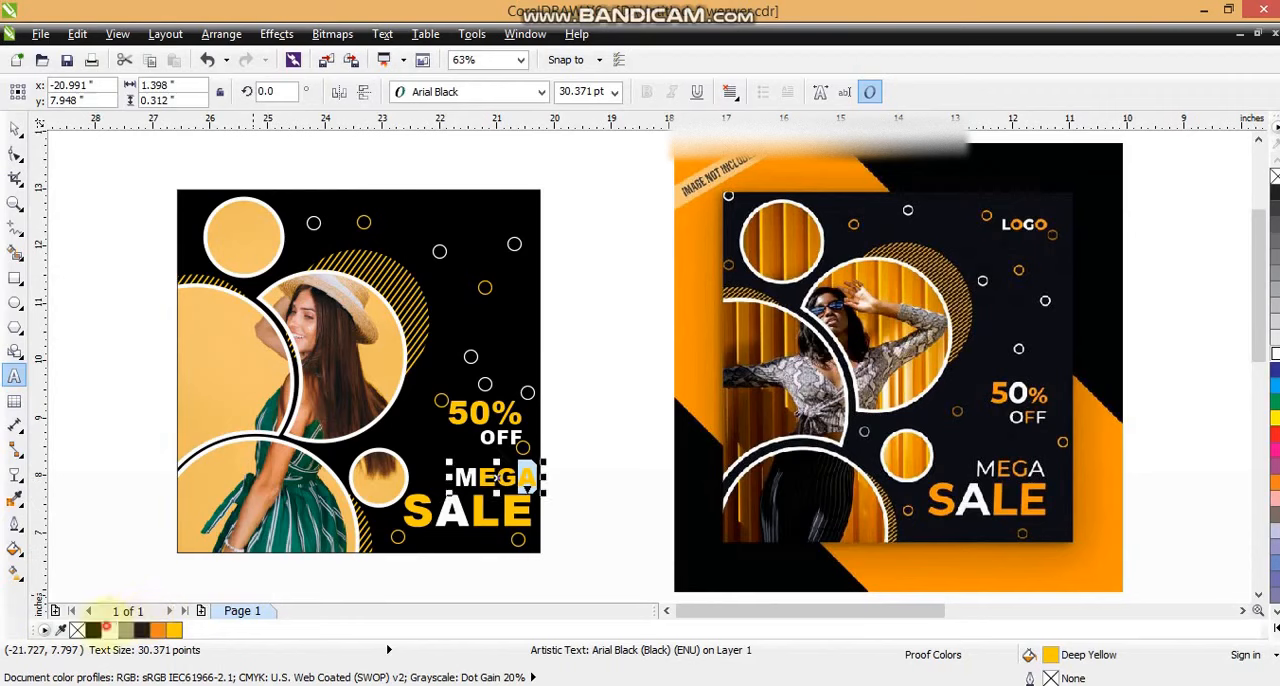
# Step: Recolour the 0 of 50% white and the middle F of OFF deep yellow
pyautogui.moveTo(491, 414); pyautogui.dragTo(472, 414)
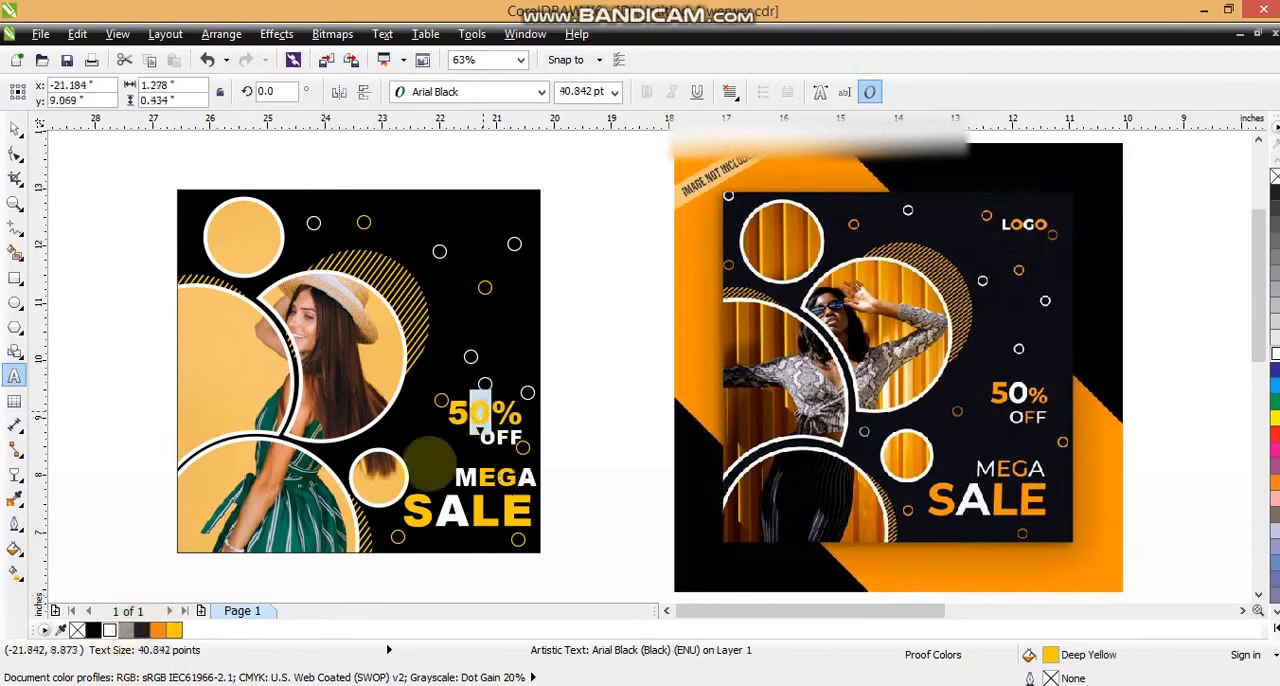
pyautogui.click(109, 630)
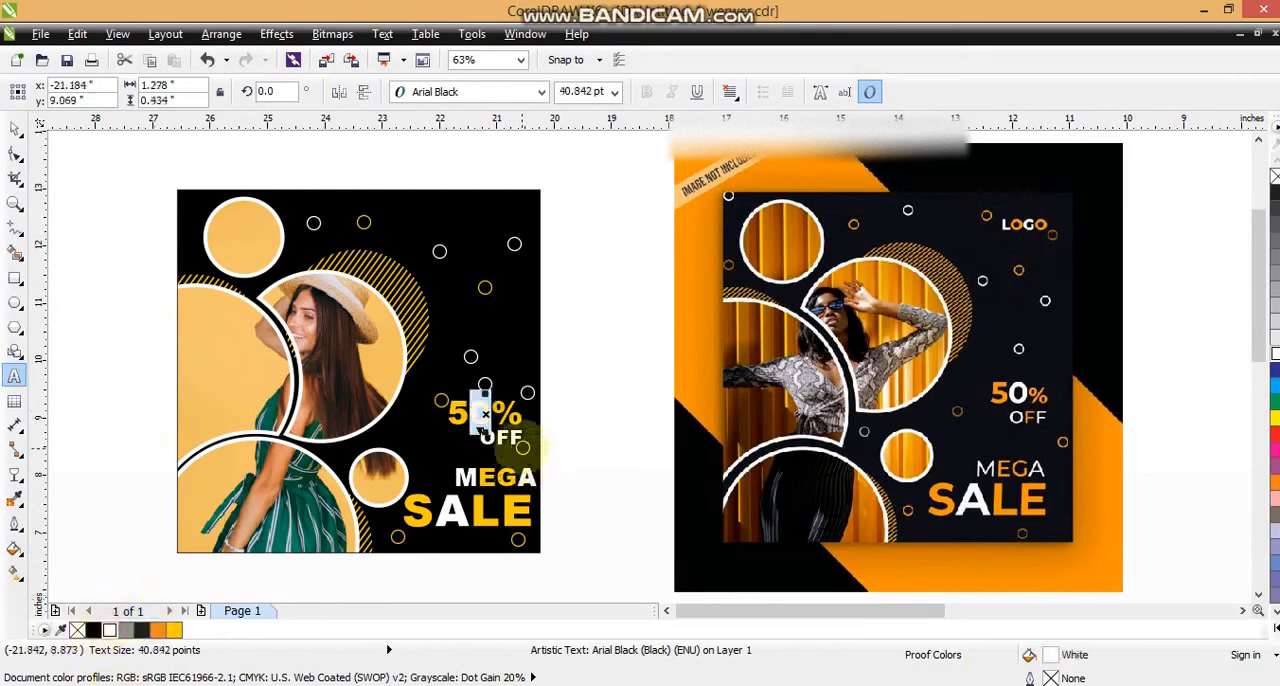
pyautogui.click(505, 437)
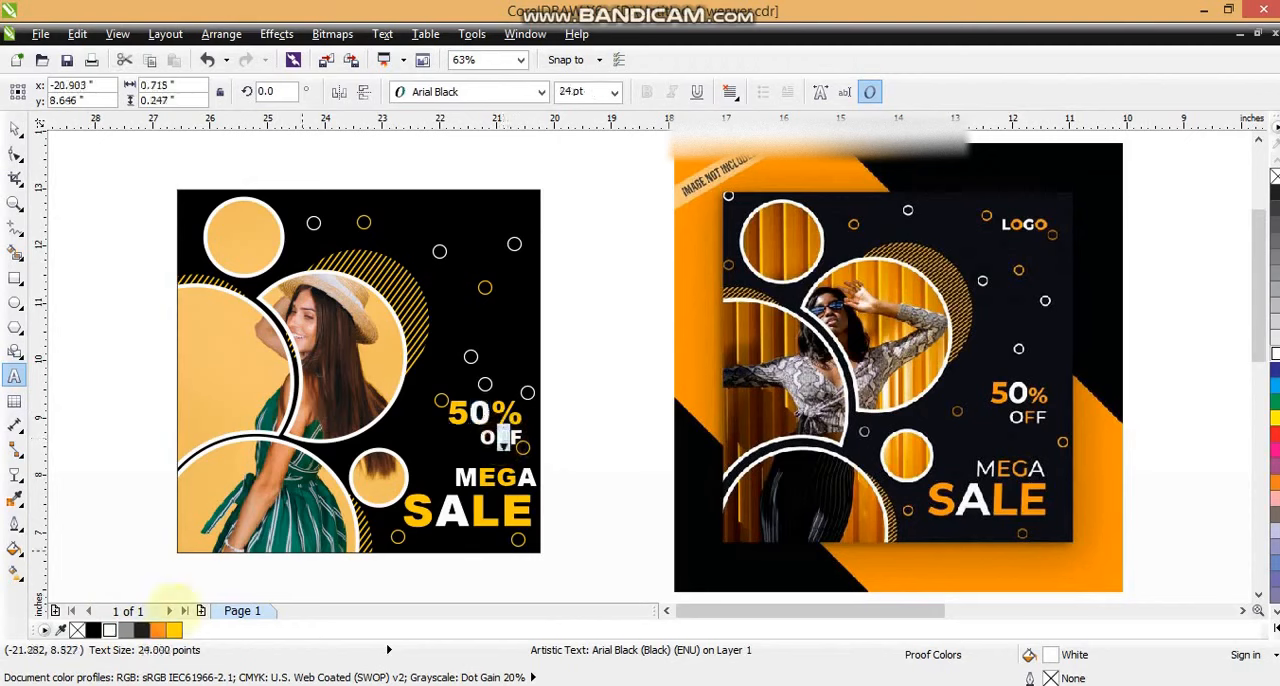
pyautogui.click(15, 128)
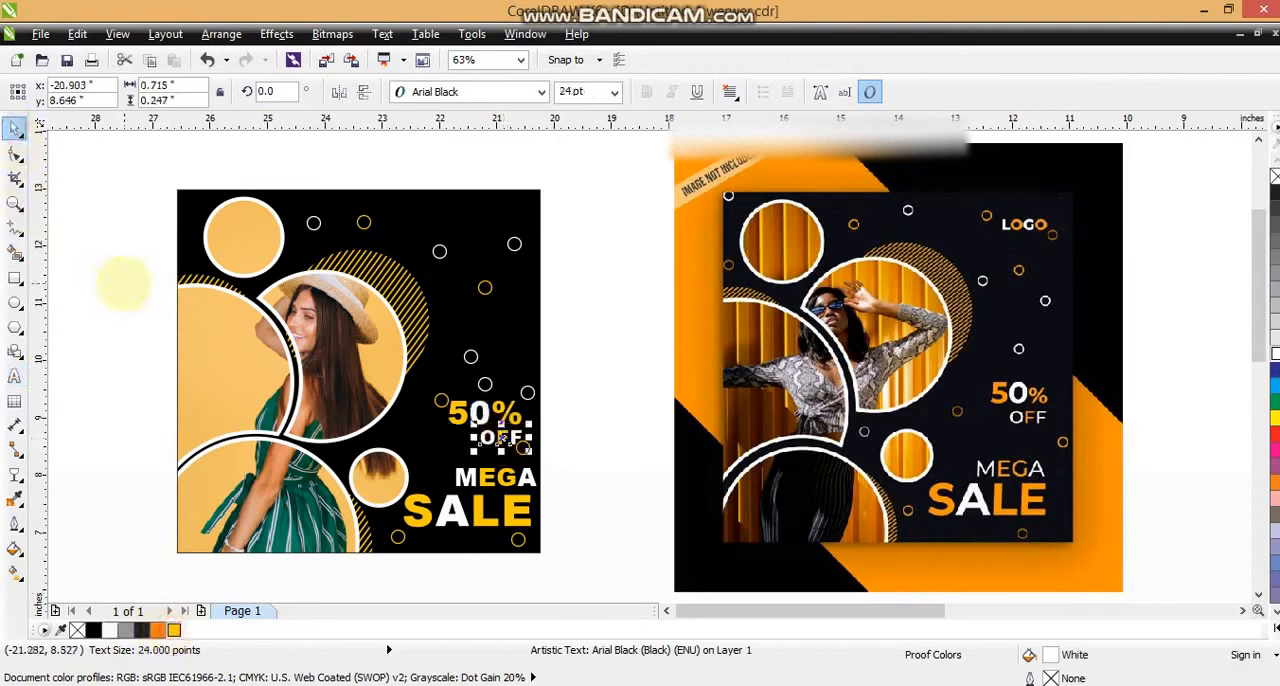
pyautogui.click(120, 280)
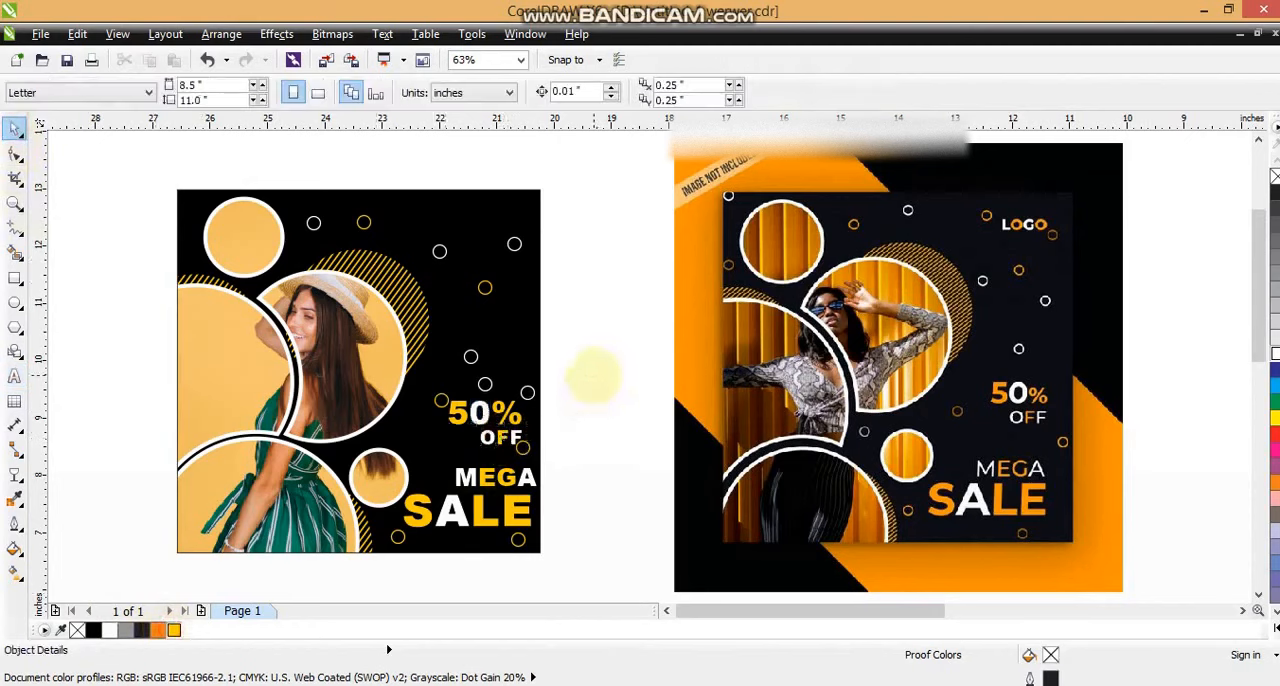
# Step: Move the 50% and OFF texts together with their surrounding small rings slightly upward
pyautogui.moveTo(588, 381); pyautogui.dragTo(424, 459)
pyautogui.moveTo(589, 326); pyautogui.dragTo(394, 460)
pyautogui.moveTo(463, 404); pyautogui.dragTo(460, 379)
pyautogui.click(586, 383)
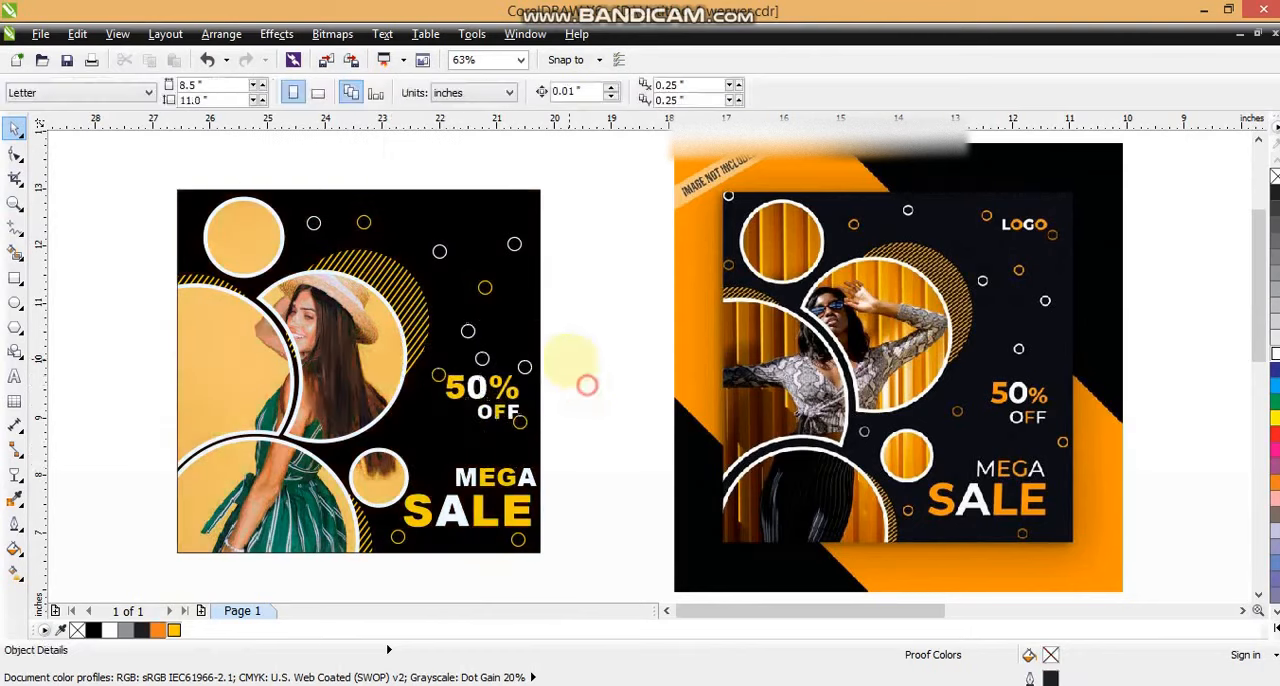
# Step: Scale down the 50% and OFF texts without the neighbouring rings and reposition them between those rings
pyautogui.moveTo(571, 360); pyautogui.dragTo(430, 420)
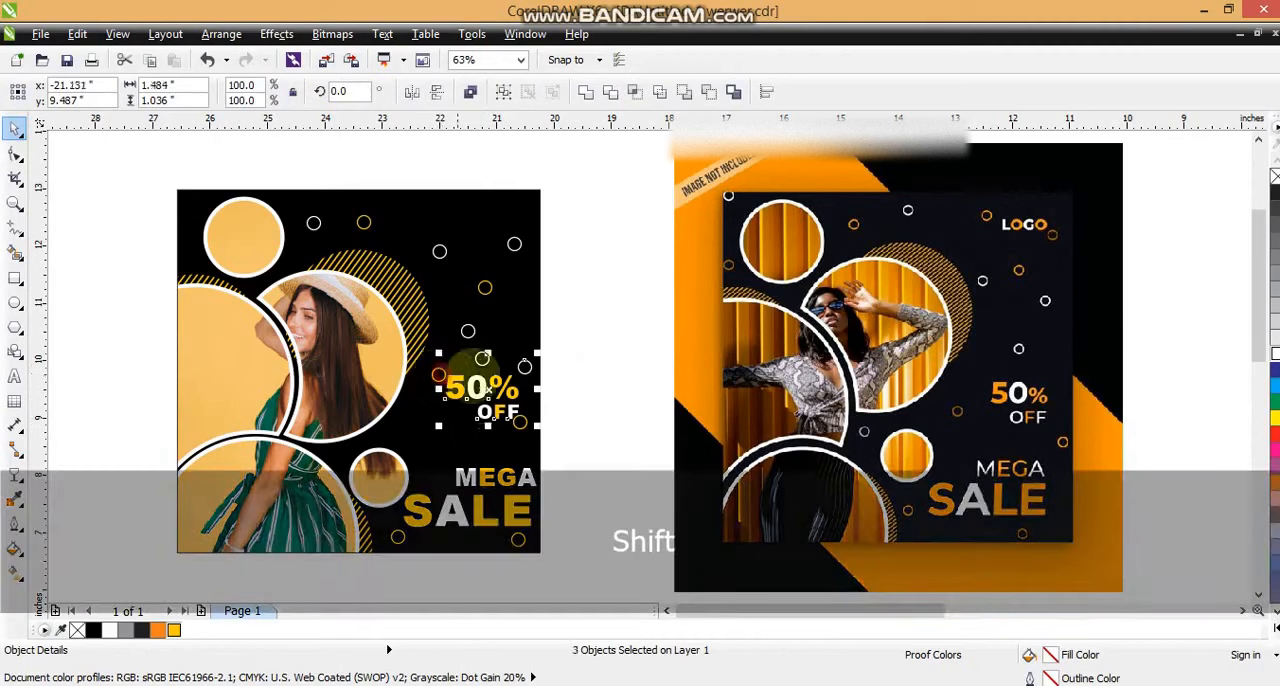
pyautogui.keyDown('shift'); pyautogui.click(525, 366); pyautogui.keyUp('shift')
pyautogui.keyDown('shift'); pyautogui.click(520, 423); pyautogui.keyUp('shift')
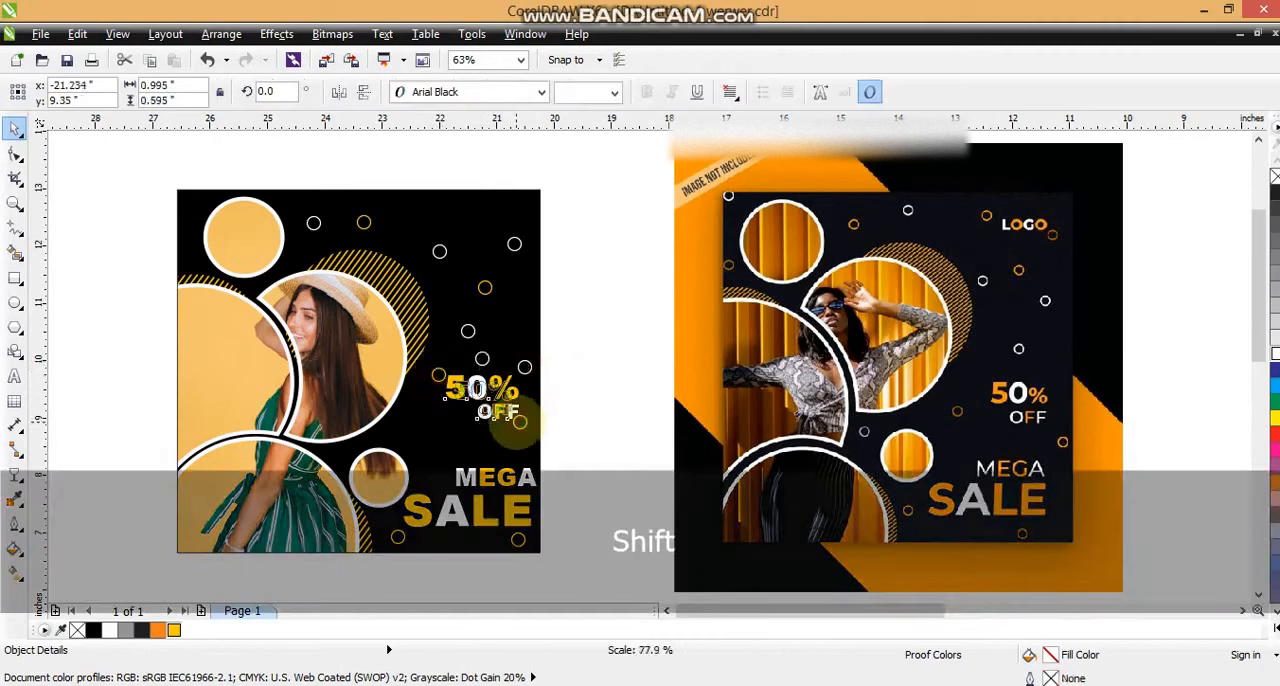
pyautogui.moveTo(516, 422); pyautogui.dragTo(488, 397)
pyautogui.click(597, 423)
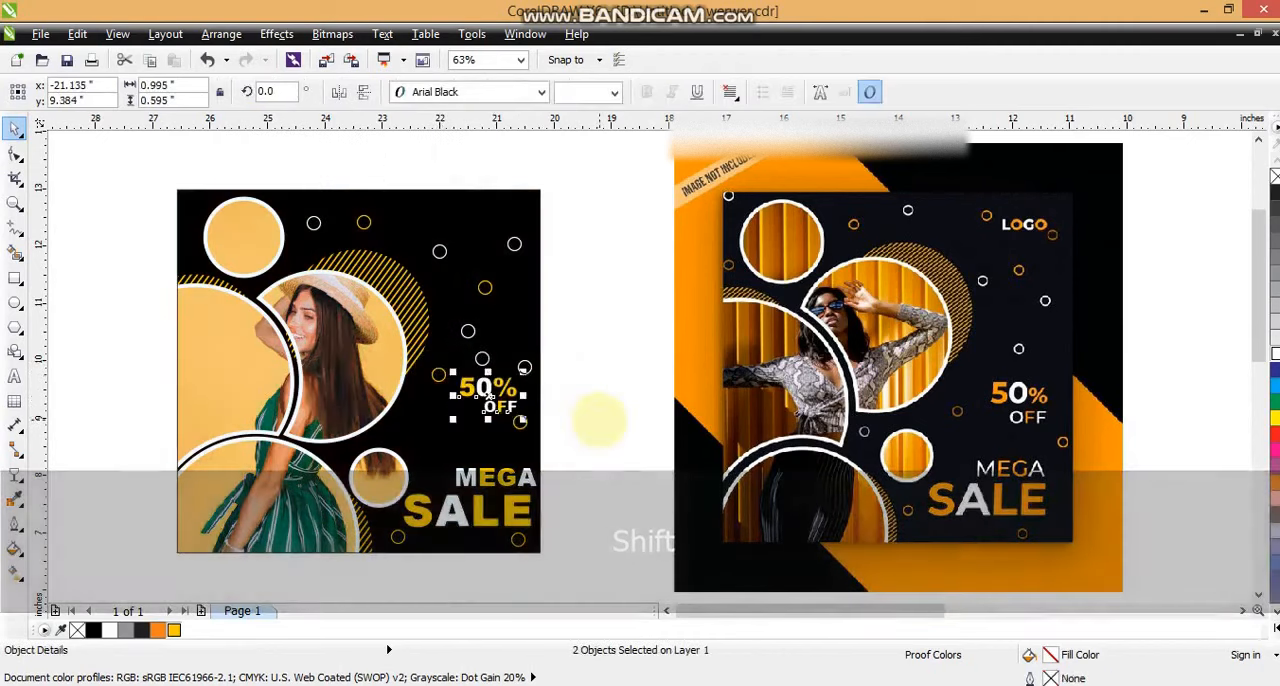
# Step: Place a copy of the small yellow ring just above the small photo circle, left of the OFF text
pyautogui.moveTo(525, 426); pyautogui.dragTo(412, 438)
pyautogui.rightClick(412, 438)
pyautogui.click(581, 446)
pyautogui.press('Escape')
# Step: Move the whole design closer to the reference image and preview both side by side in full screen
pyautogui.scroll(-2, 570, 452)
pyautogui.moveTo(337, 294); pyautogui.dragTo(586, 537)
pyautogui.keyDown('shift'); pyautogui.click(704, 386); pyautogui.keyUp('shift')
pyautogui.hotkey('shift', 'F2')
pyautogui.press('Escape')
pyautogui.press('F9')
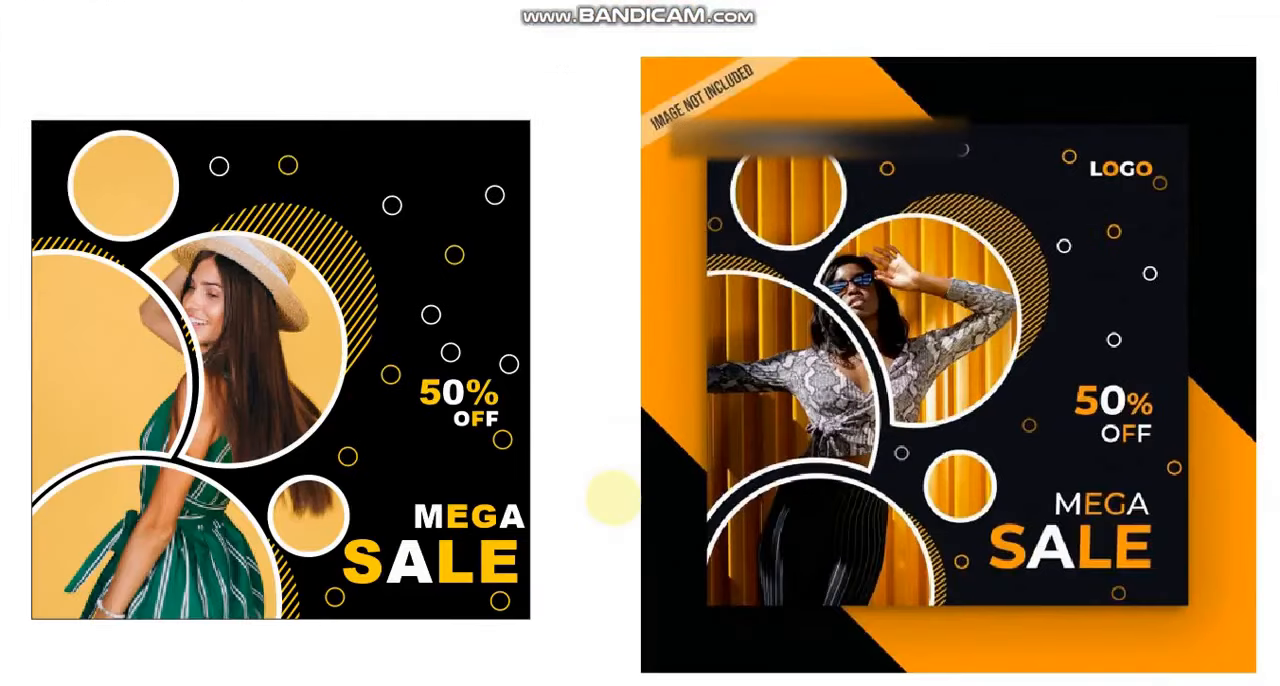
pyautogui.click(613, 497)
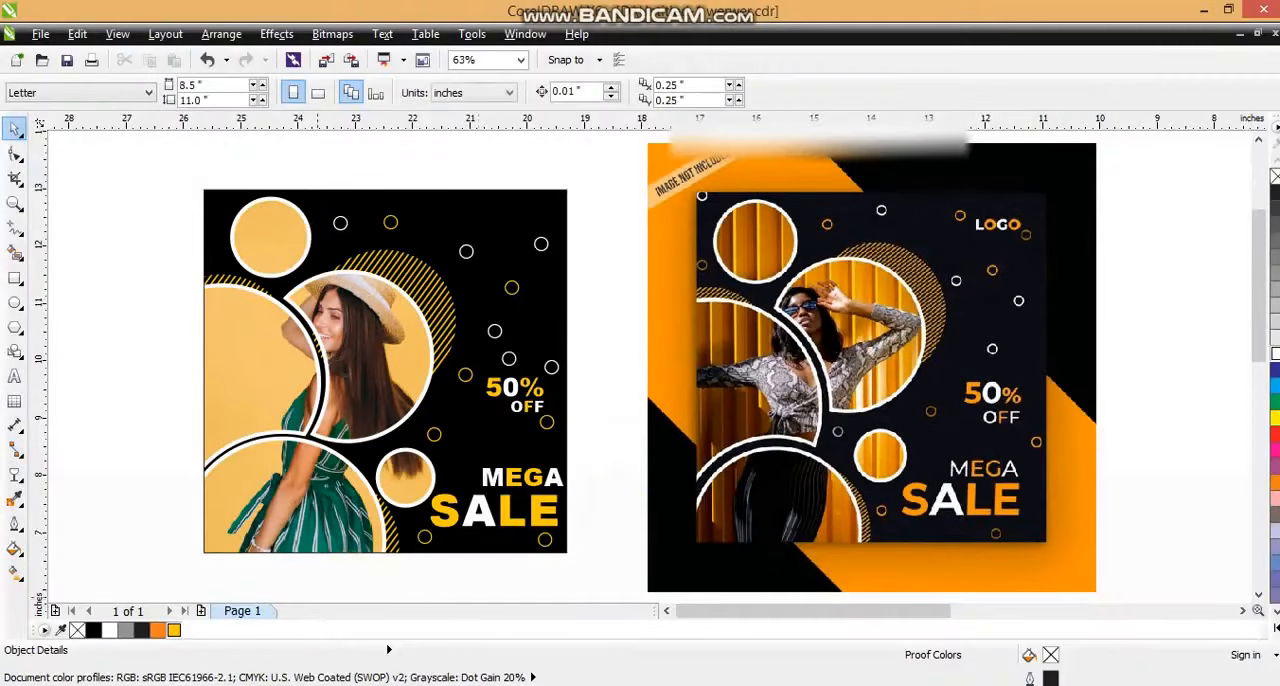